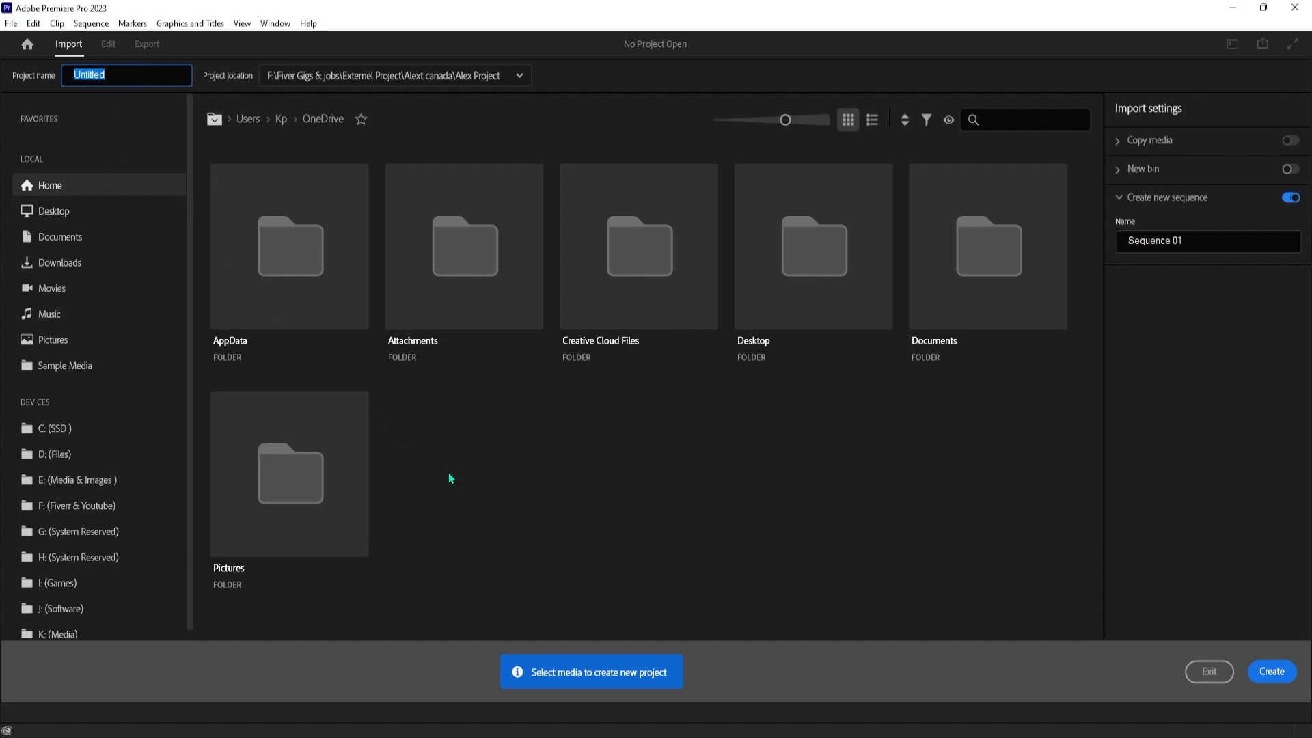
Name the new project Test and create it in the current project location
{"action": "type", "text": "TEst"}
{"action": "key", "text": "BackSpace"}
{"action": "key", "text": "BackSpace"}
{"action": "key", "text": "BackSpace"}
{"action": "type", "text": "est"}
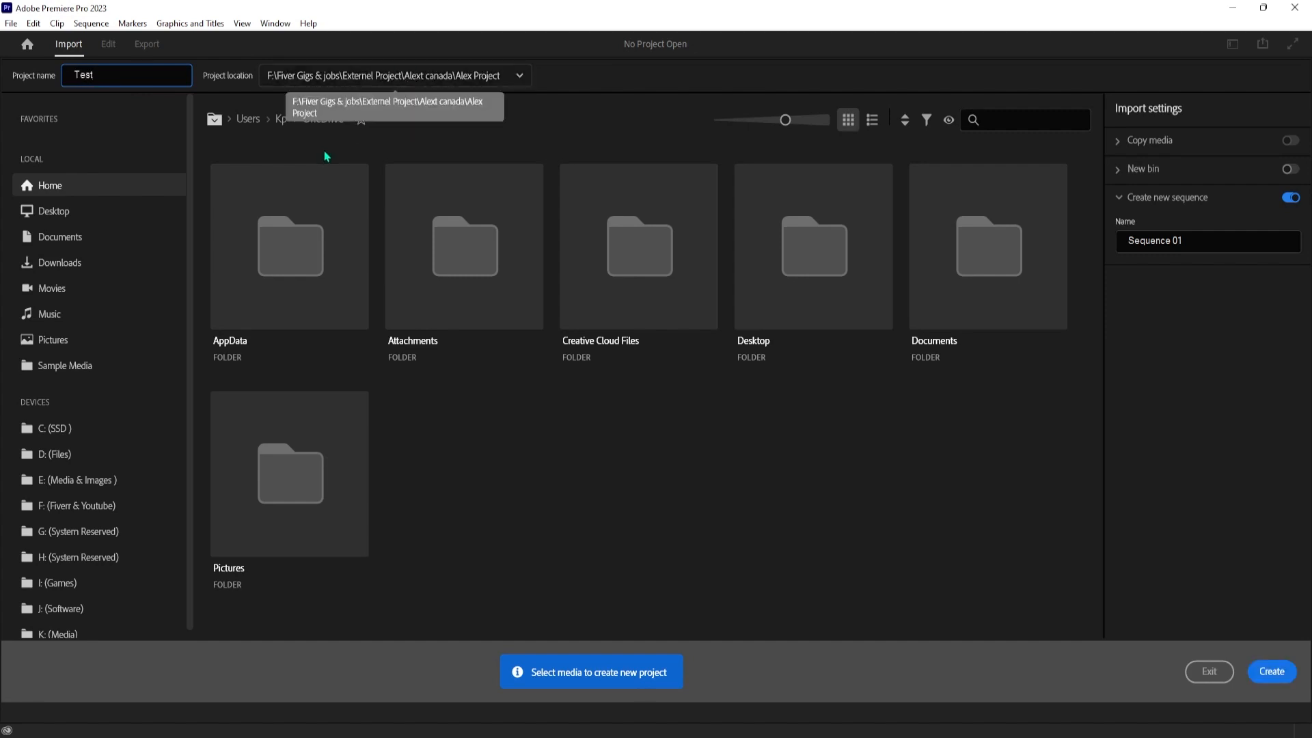
{"action": "left_click", "coordinate": [1263, 672]}
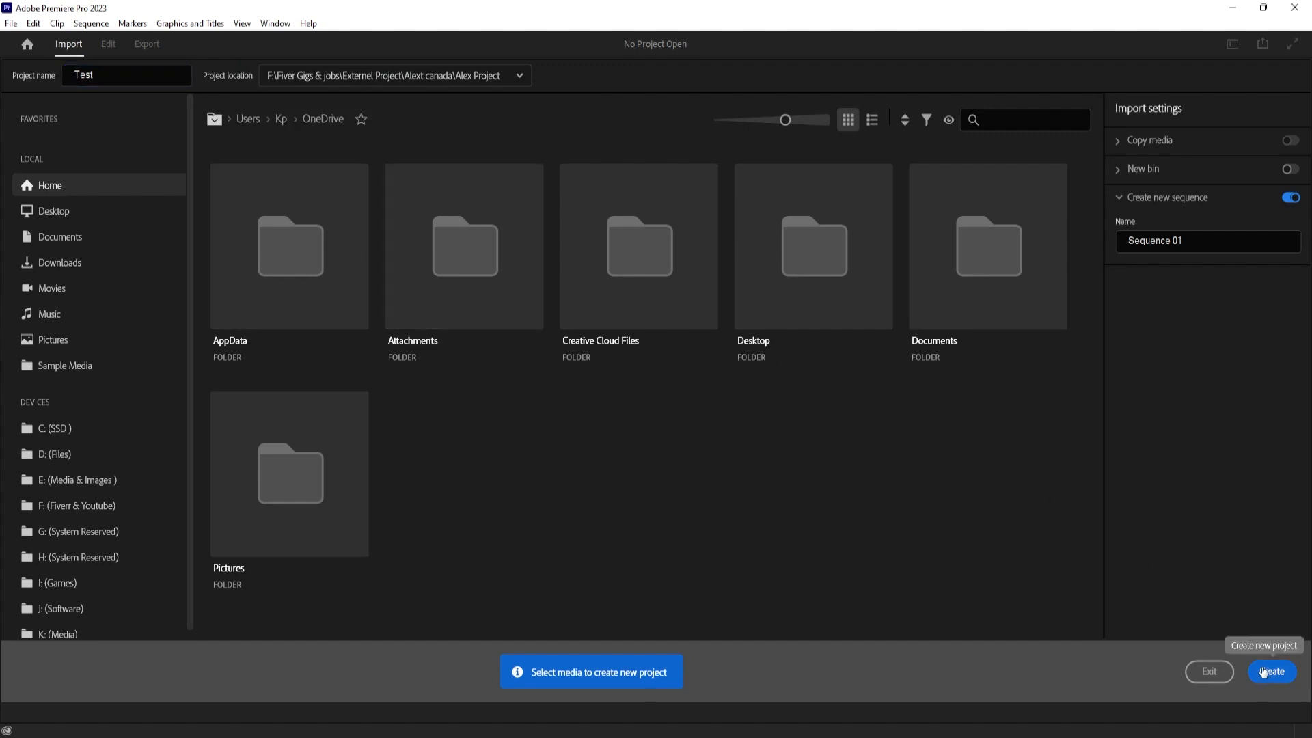
{"action": "left_click", "coordinate": [1264, 672]}
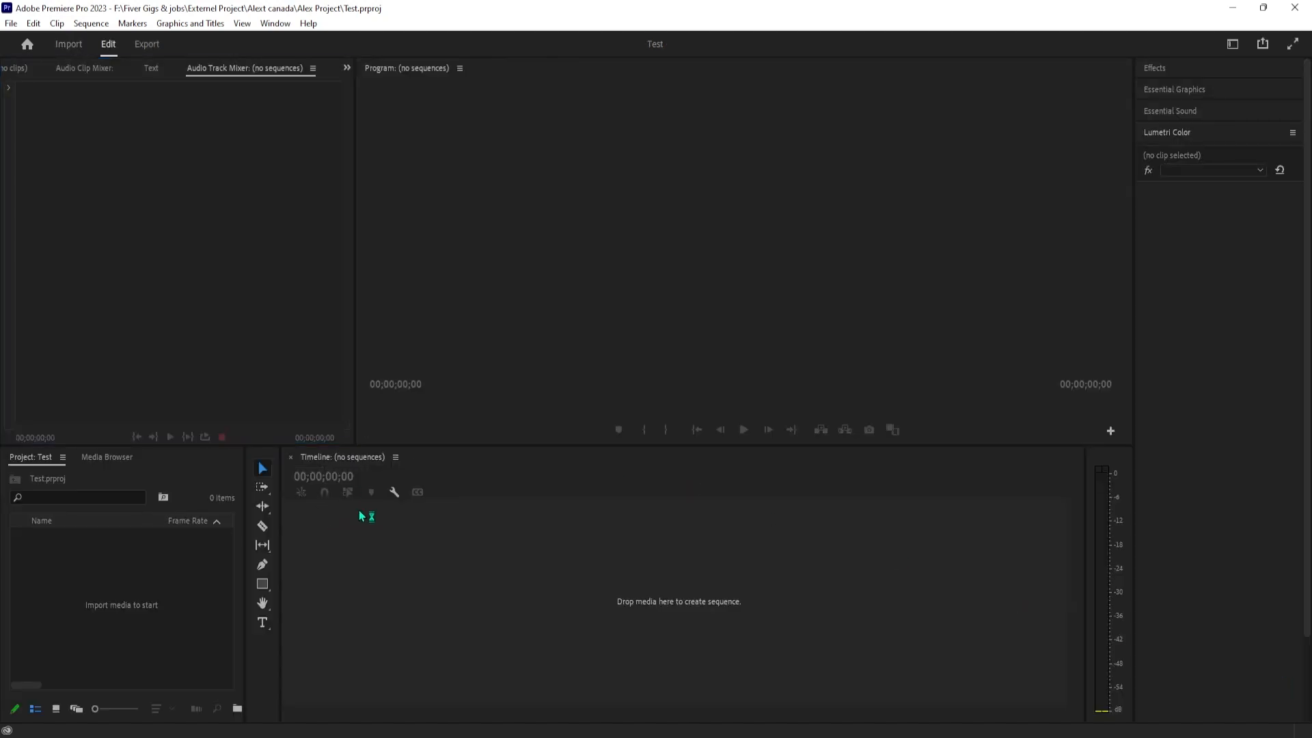
Widen the Project panel by moving its border with the tools panel toward the timeline
{"action": "left_click", "coordinate": [134, 595]}
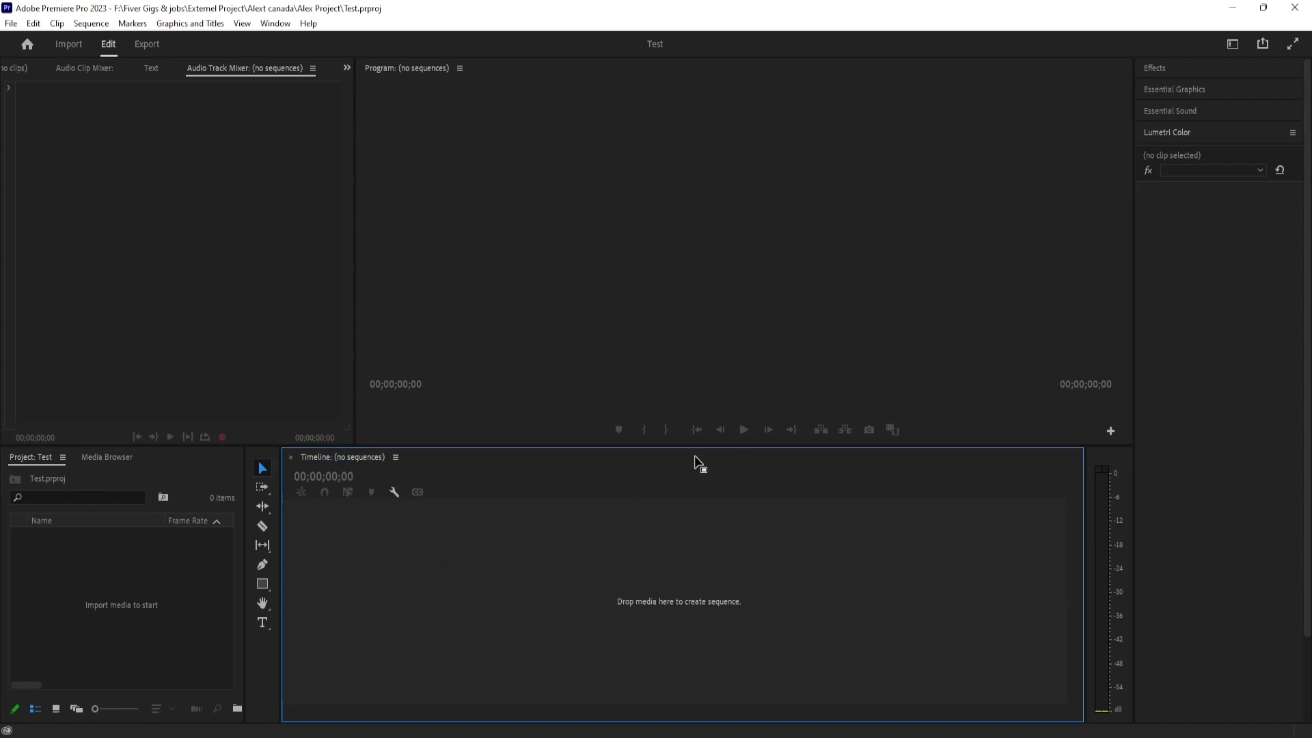
{"action": "left_click_drag", "start_coordinate": [248, 544], "coordinate": [320, 542]}
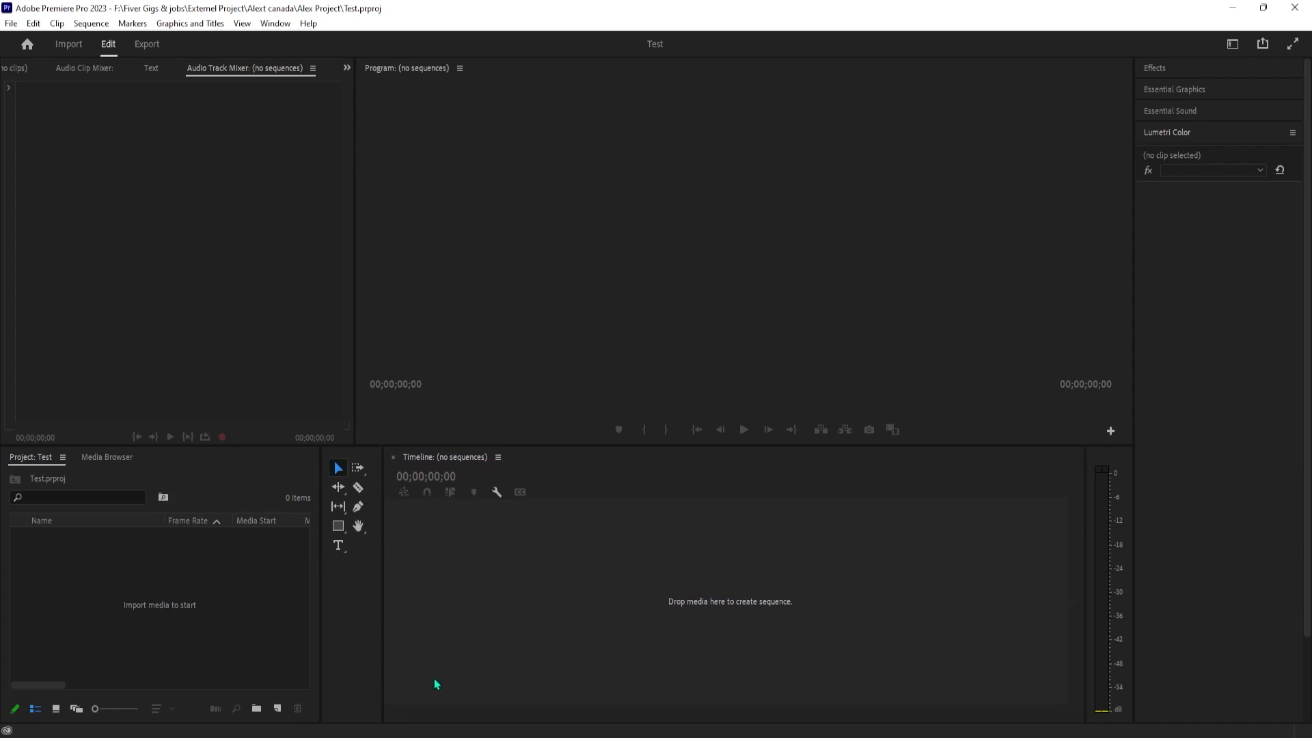
{"action": "left_click", "coordinate": [203, 314]}
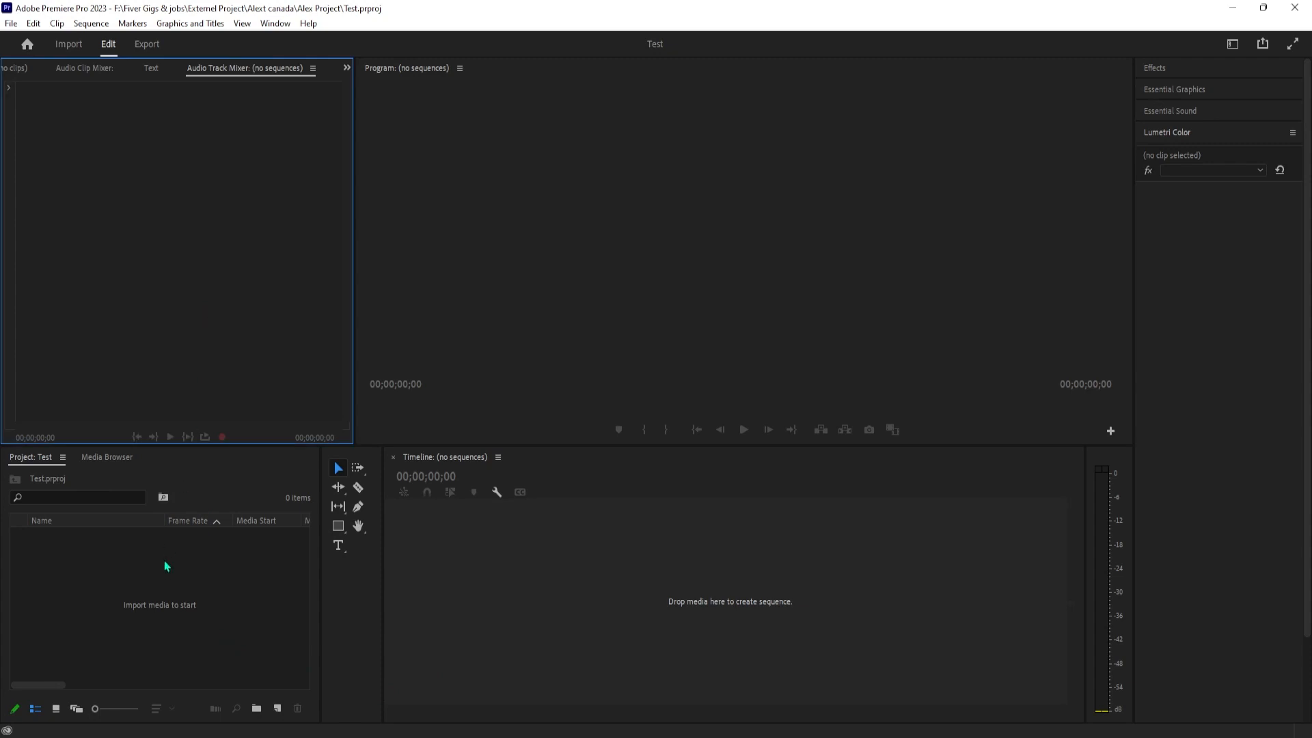
{"action": "right_click", "coordinate": [165, 571]}
{"action": "left_click", "coordinate": [145, 604]}
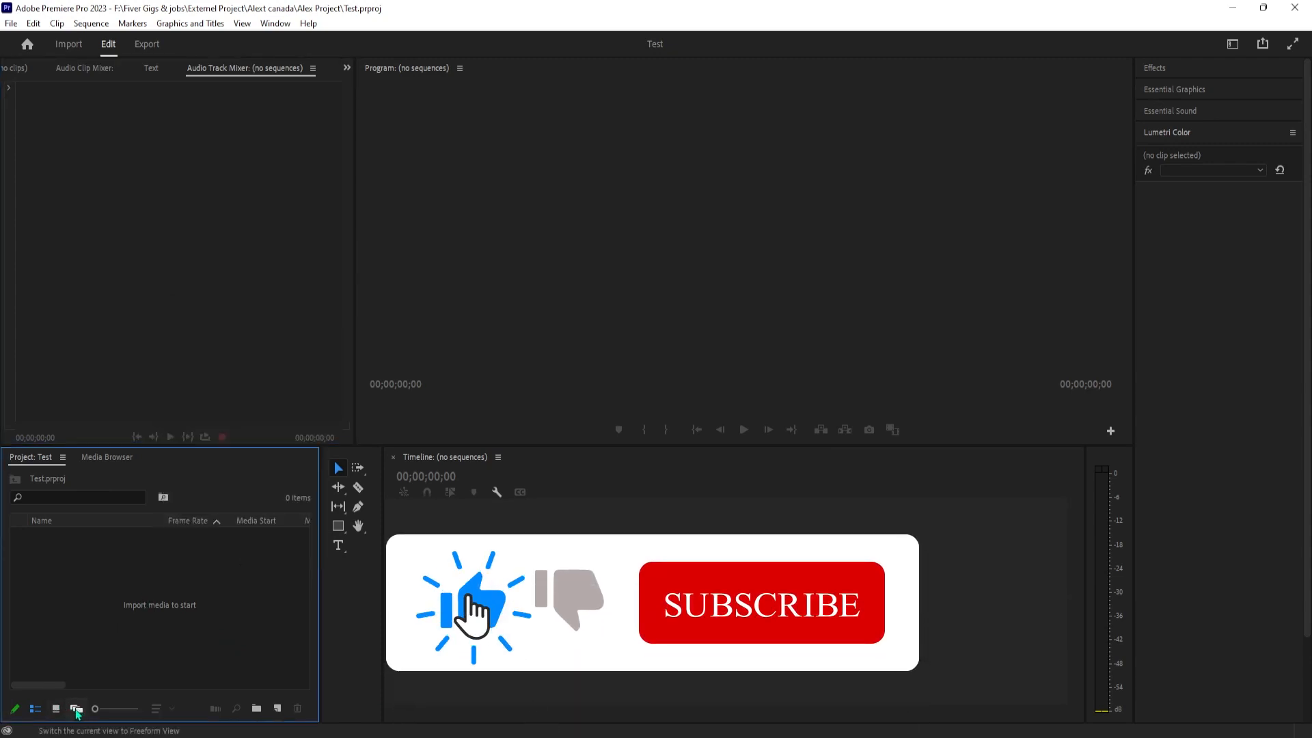
{"action": "left_click", "coordinate": [55, 709]}
{"action": "left_click", "coordinate": [40, 710]}
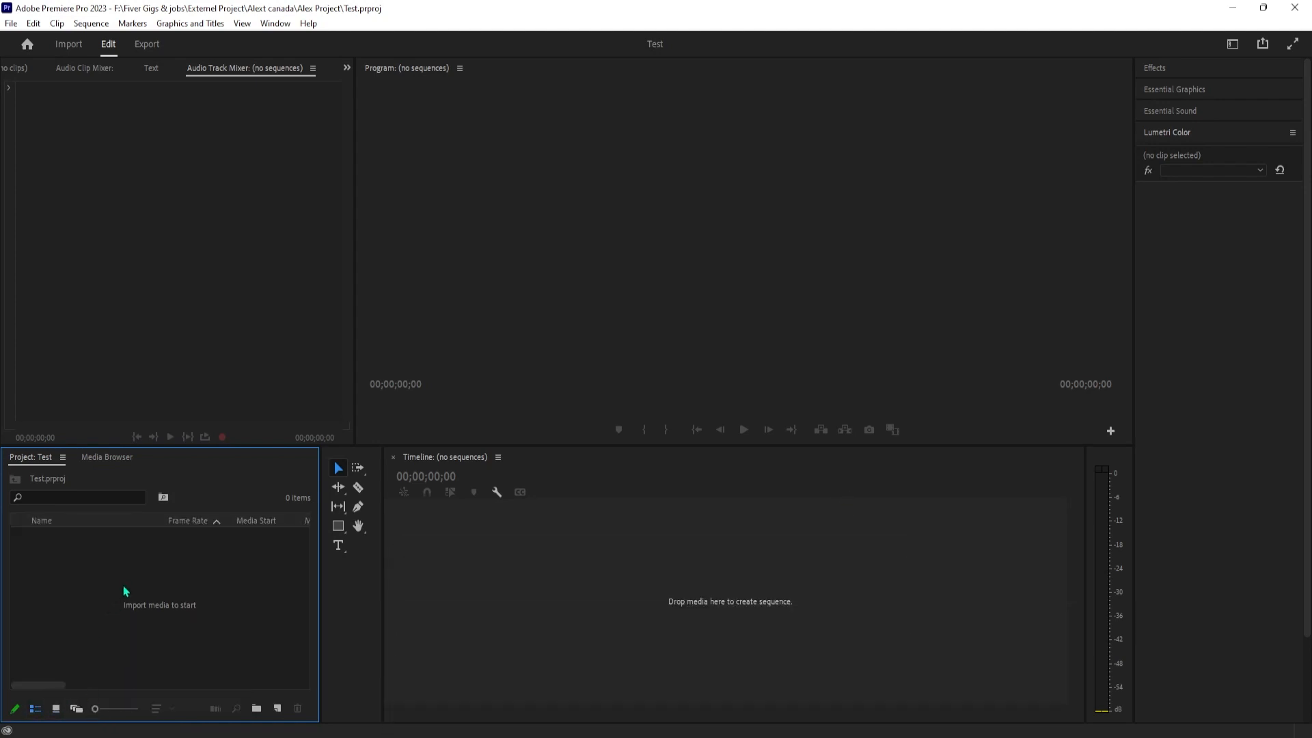
Create three new bins at the top level of the project
{"action": "right_click", "coordinate": [92, 577]}
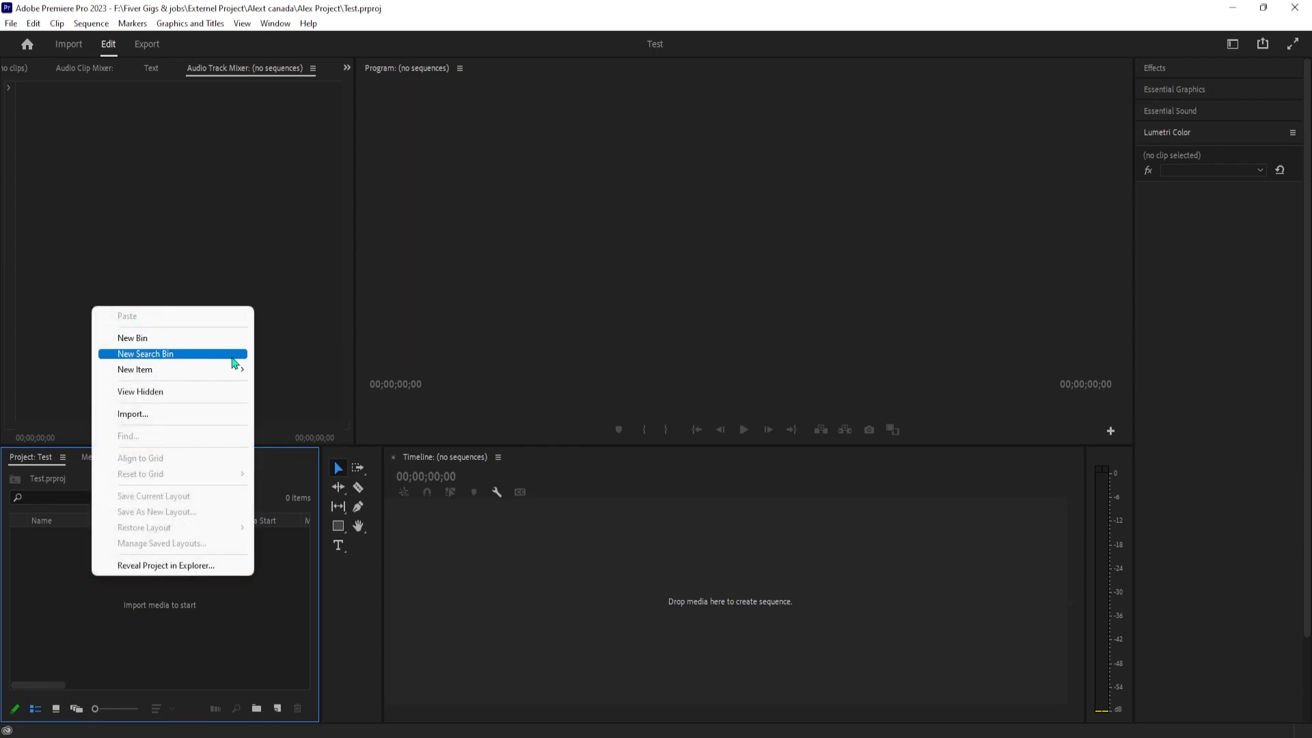
{"action": "left_click", "coordinate": [163, 343]}
{"action": "left_click", "coordinate": [105, 583]}
{"action": "right_click", "coordinate": [104, 581]}
{"action": "left_click", "coordinate": [153, 339]}
{"action": "left_click", "coordinate": [96, 576]}
{"action": "right_click", "coordinate": [94, 574]}
{"action": "left_click", "coordinate": [138, 331]}
Rename the first bin as B roll
{"action": "left_click", "coordinate": [80, 542]}
{"action": "left_click", "coordinate": [77, 534]}
{"action": "left_click", "coordinate": [72, 536]}
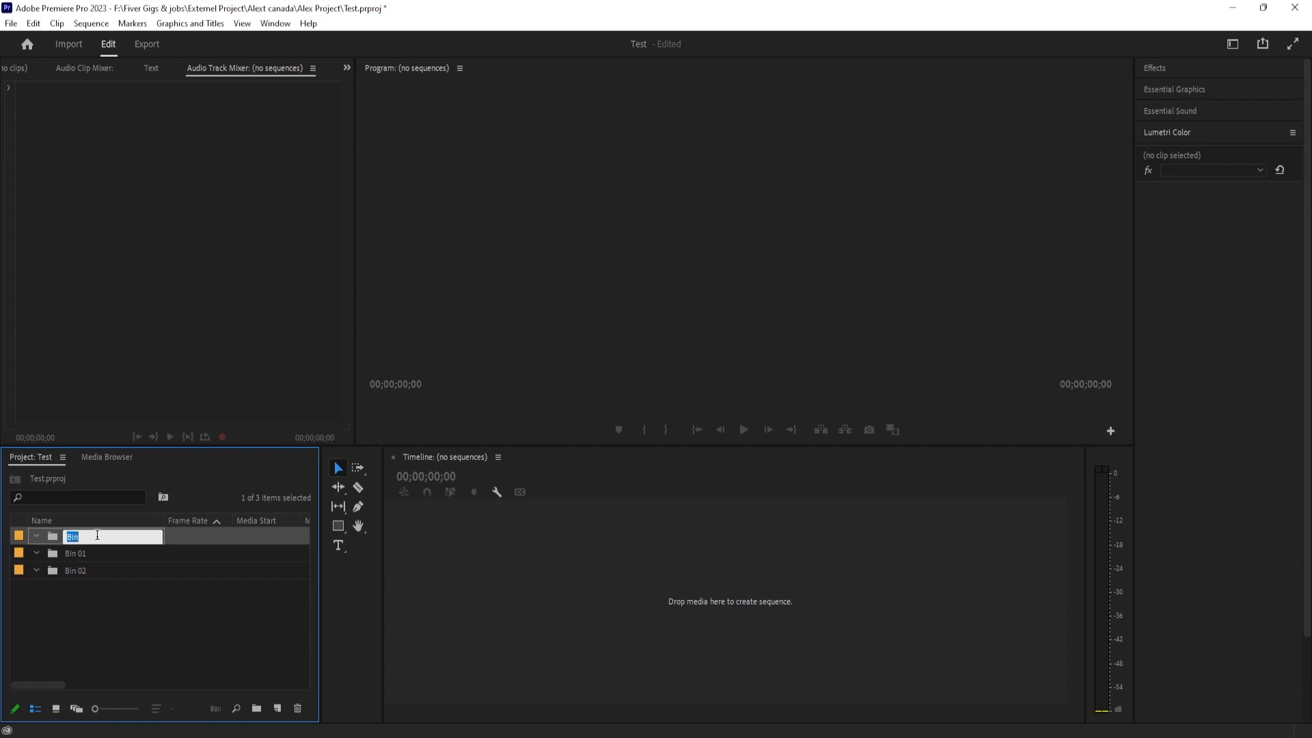
{"action": "left_click", "coordinate": [84, 594]}
{"action": "left_click", "coordinate": [79, 574]}
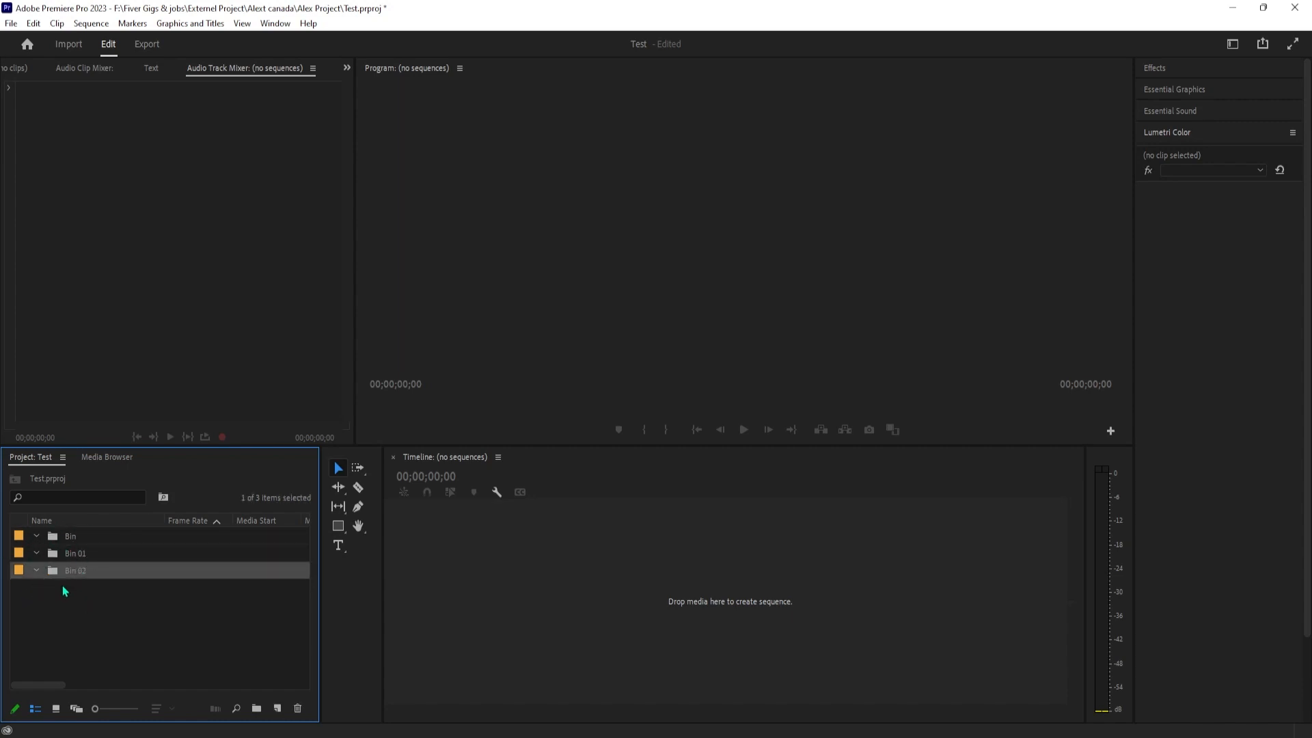
{"action": "left_click", "coordinate": [67, 542]}
{"action": "left_click", "coordinate": [71, 541]}
{"action": "key", "text": "ctrl+a"}
{"action": "type", "text": "B roll"}
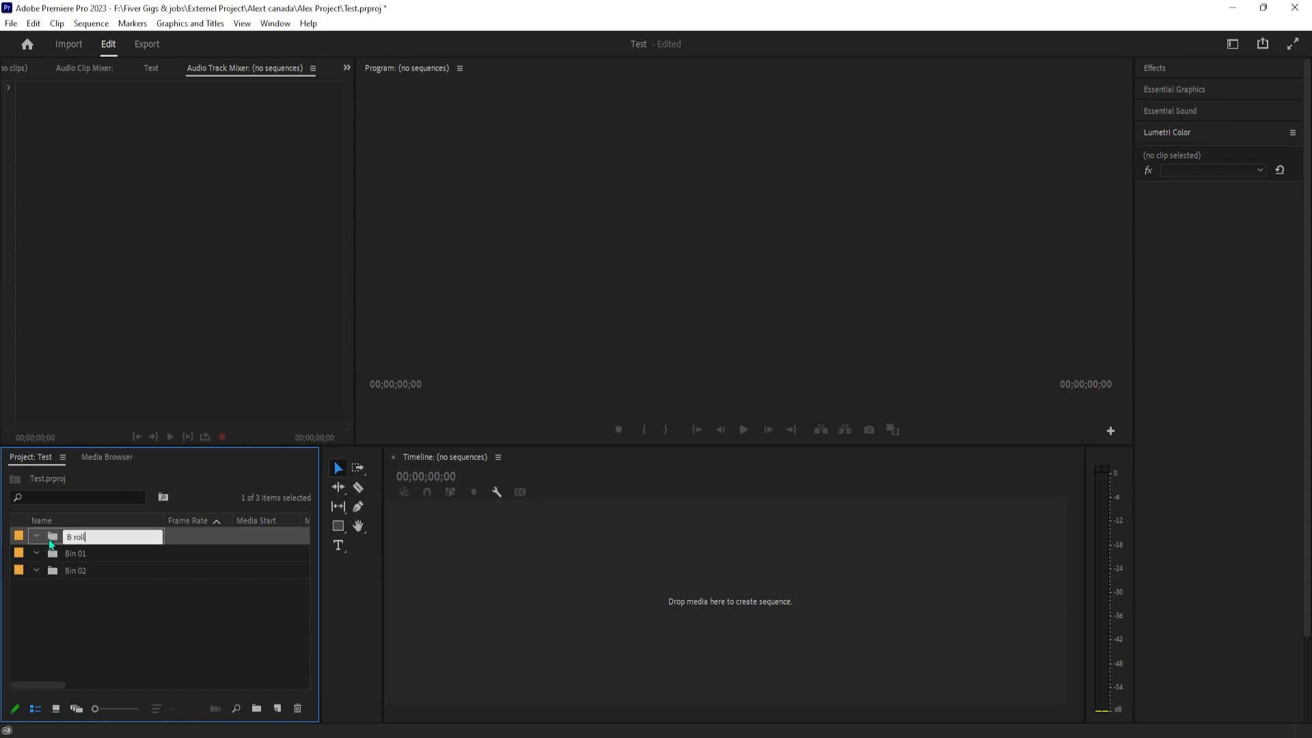
{"action": "left_click", "coordinate": [154, 635]}
Rename Bin 01 as Music from the project's top level
{"action": "double_click", "coordinate": [76, 559]}
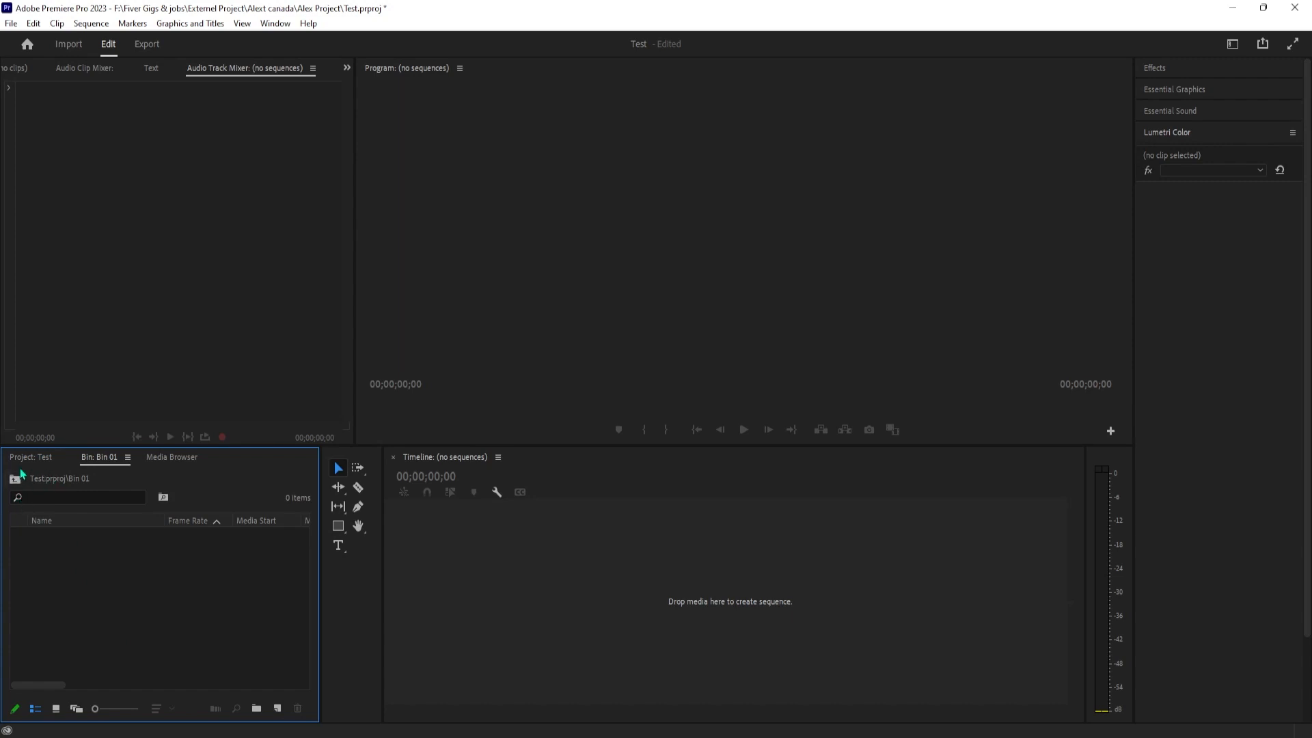
{"action": "left_click", "coordinate": [15, 479]}
{"action": "left_click", "coordinate": [74, 552]}
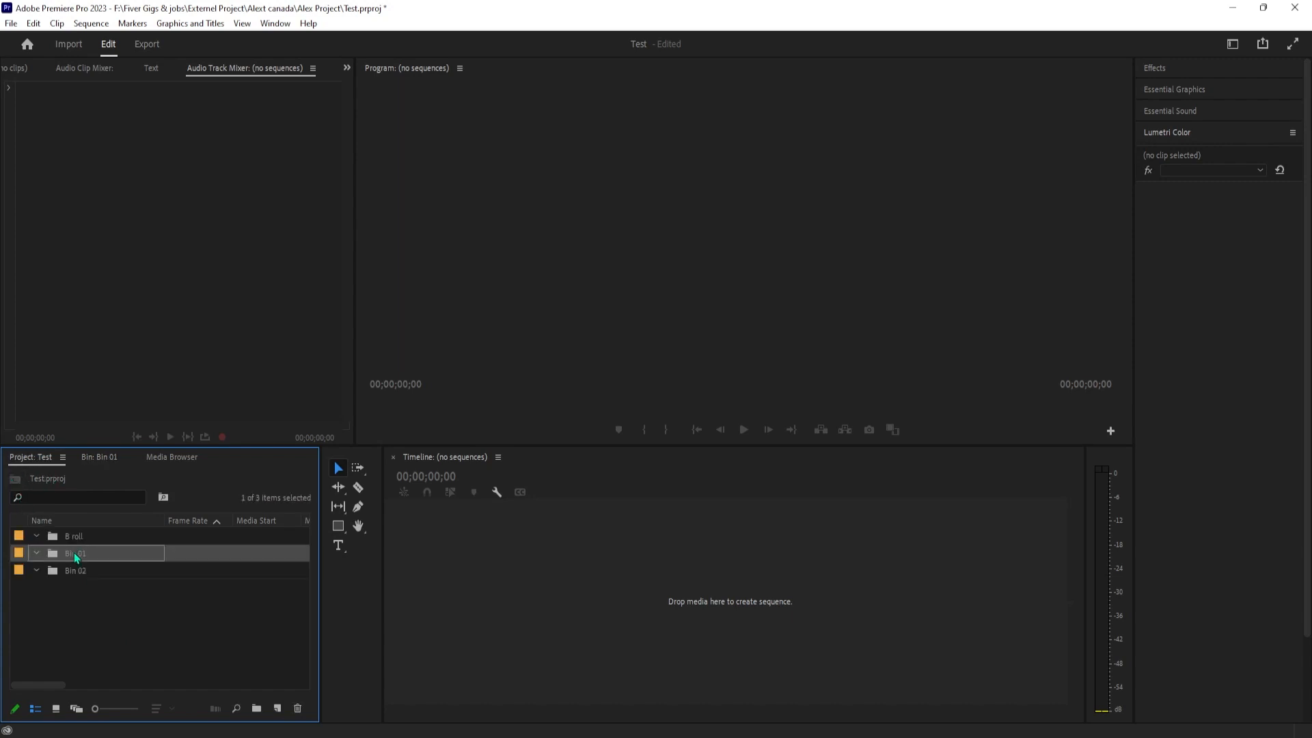
{"action": "type", "text": "Music"}
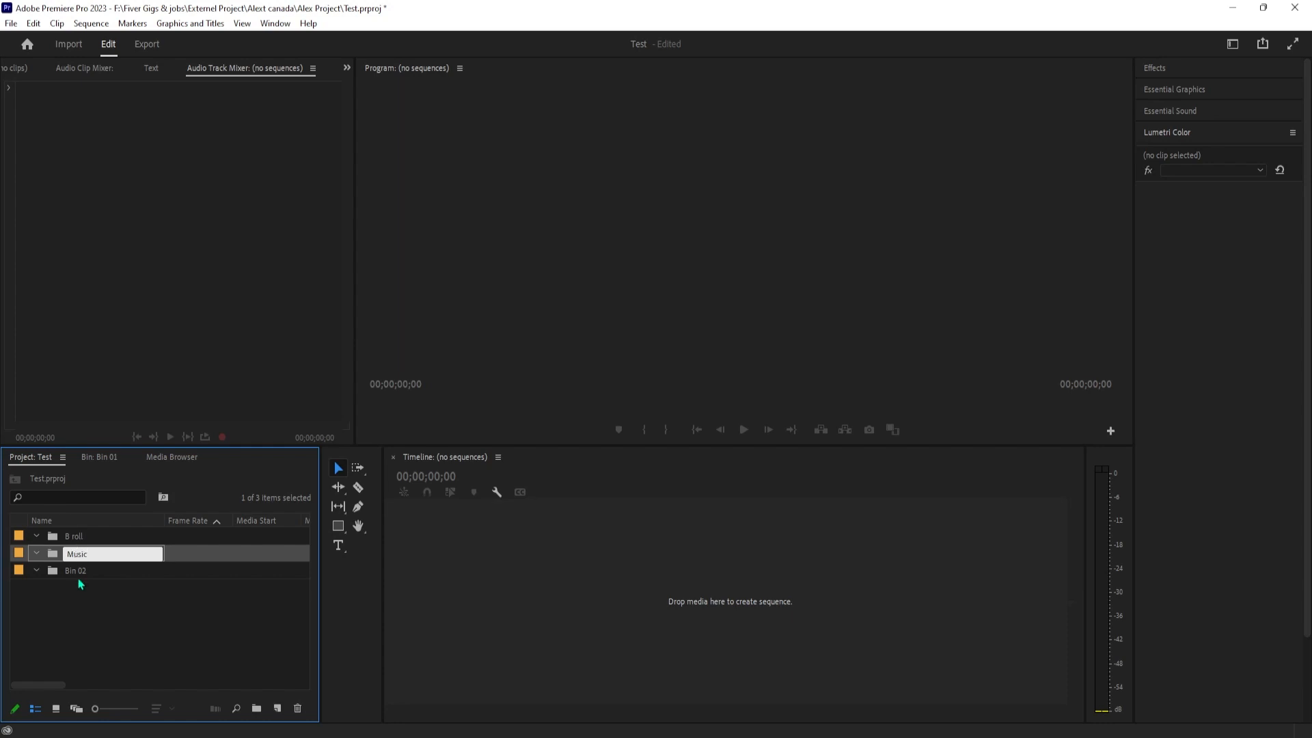
Rename Bin 02 as Sound Effect
{"action": "left_click", "coordinate": [82, 573]}
{"action": "left_click", "coordinate": [83, 572]}
{"action": "type", "text": "Sound Effect"}
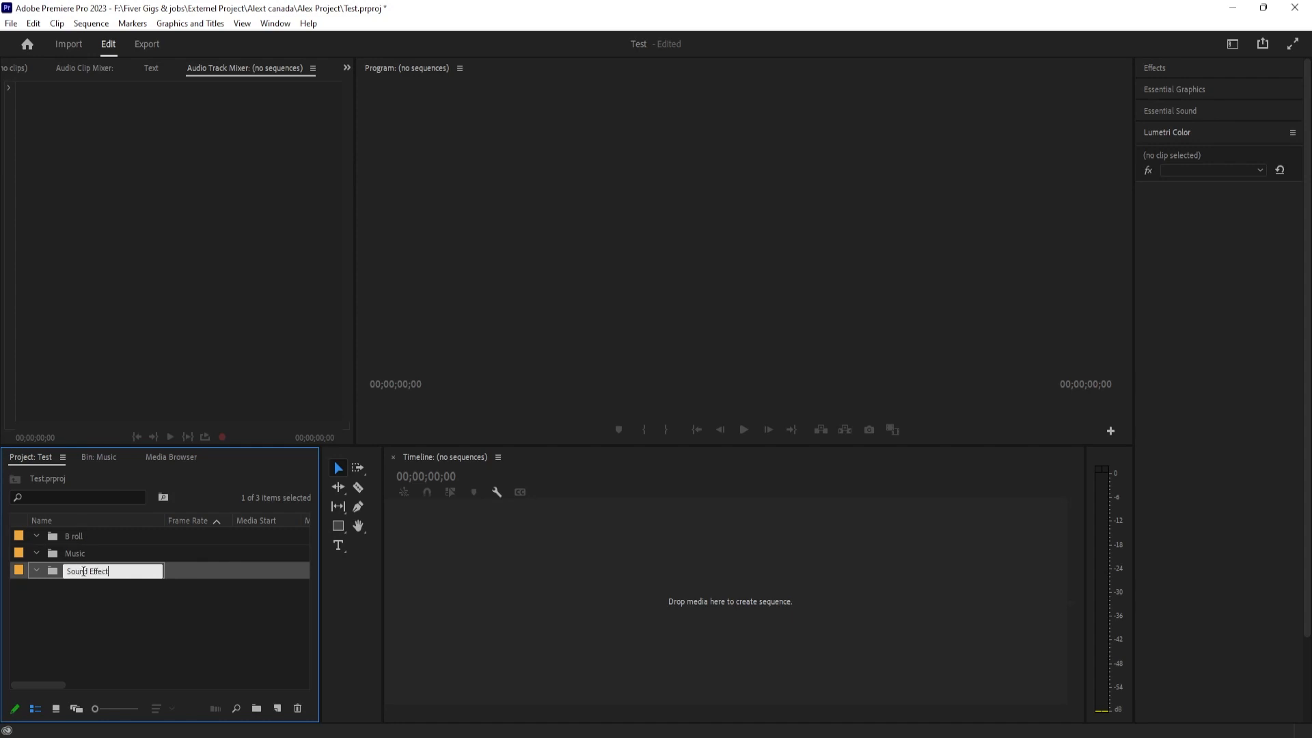
{"action": "left_click", "coordinate": [182, 637]}
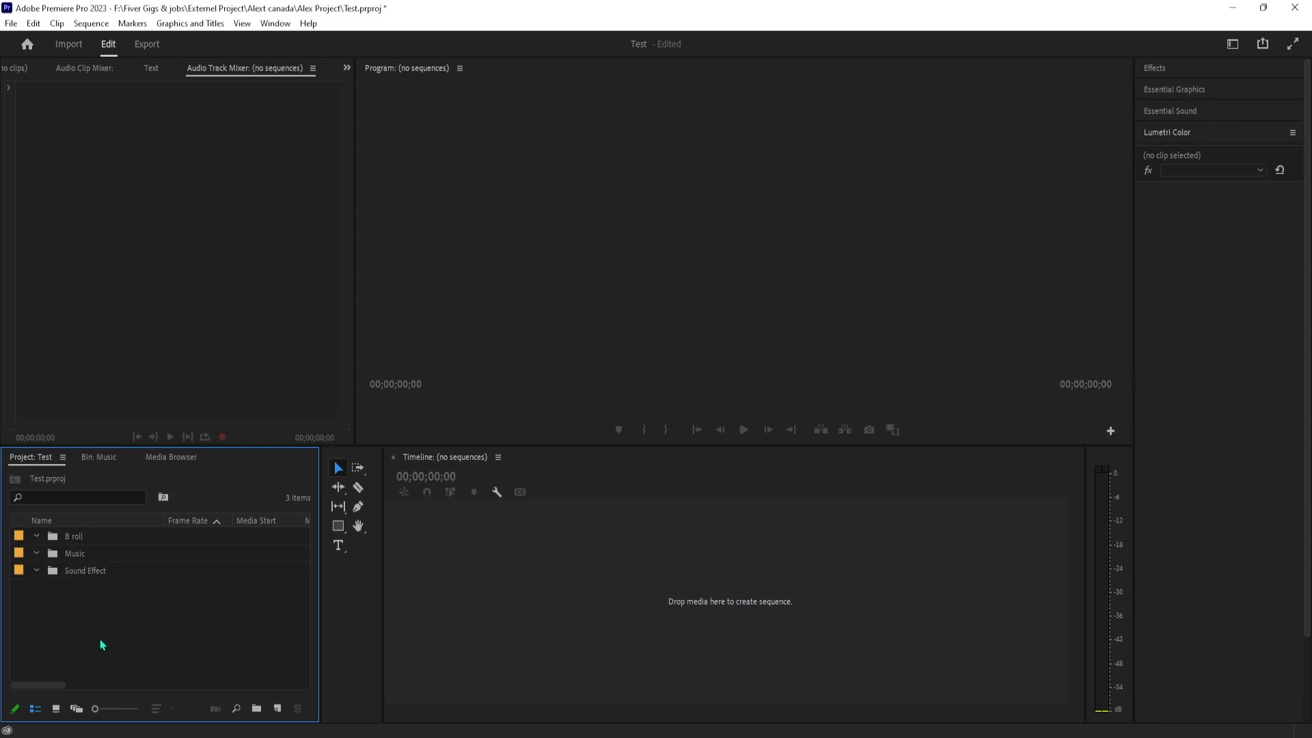
Open the B roll bin and import the six video clips from the desktop's New folder into it
{"action": "left_click", "coordinate": [49, 540]}
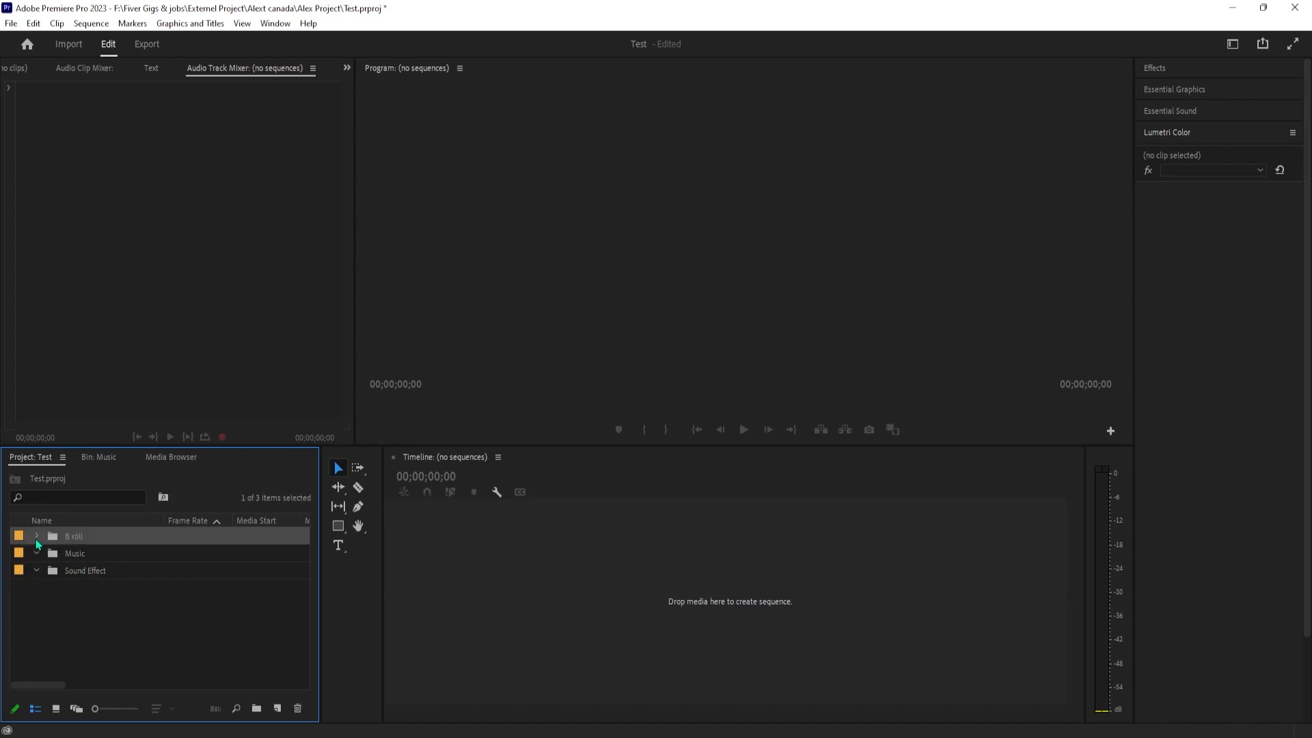
{"action": "double_click", "coordinate": [86, 542]}
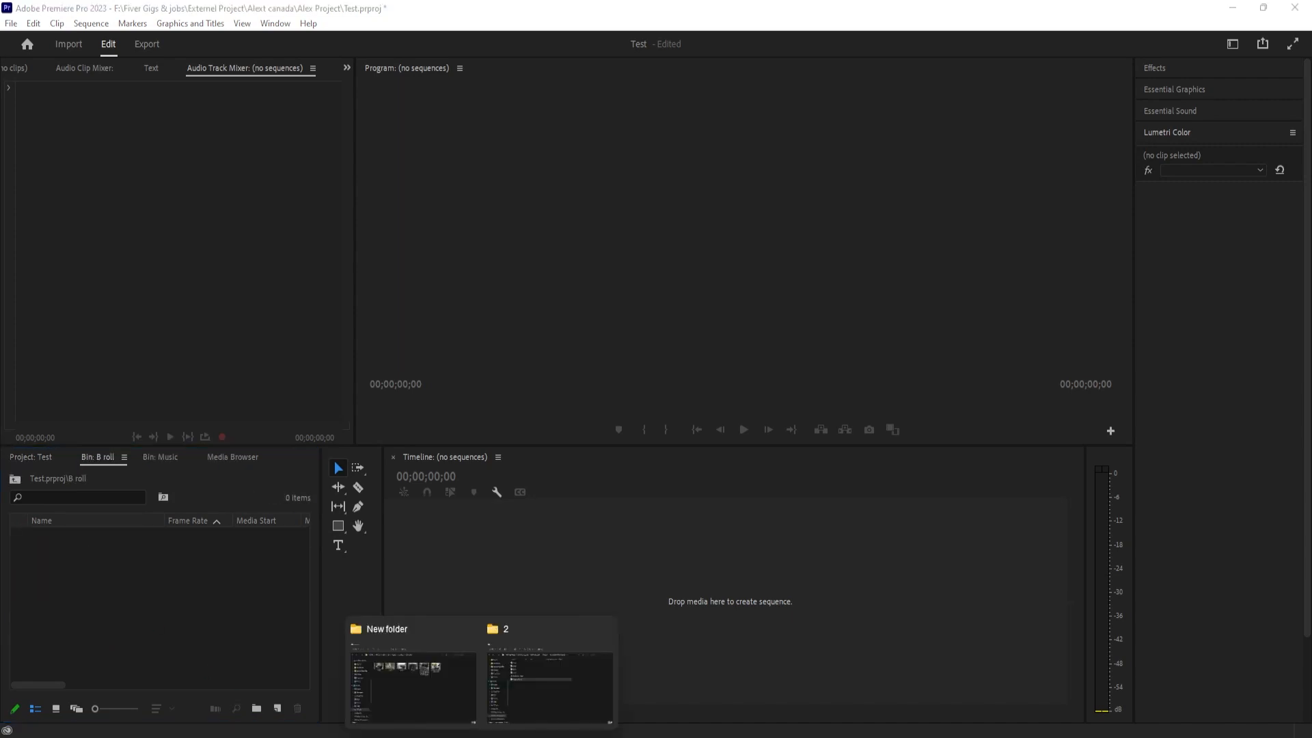
{"action": "left_click", "coordinate": [469, 697]}
{"action": "left_click_drag", "start_coordinate": [994, 301], "coordinate": [113, 617]}
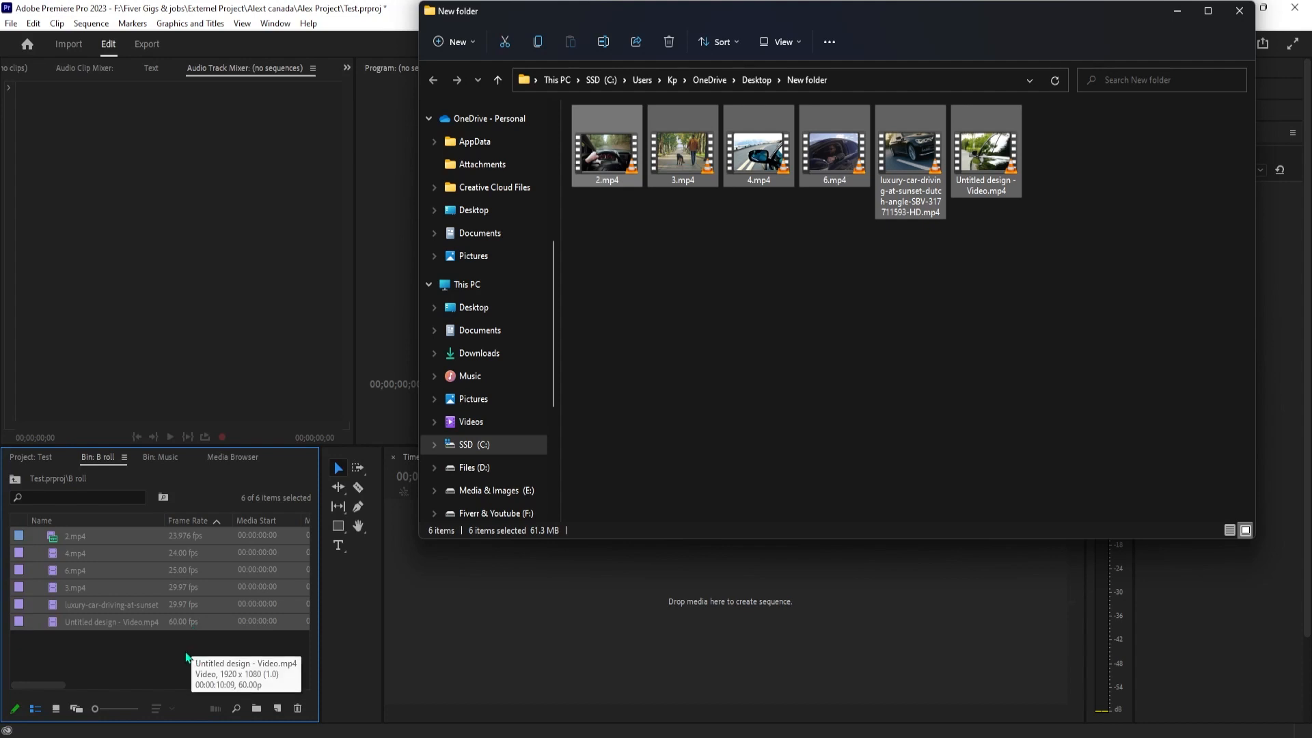
{"action": "left_click", "coordinate": [137, 654]}
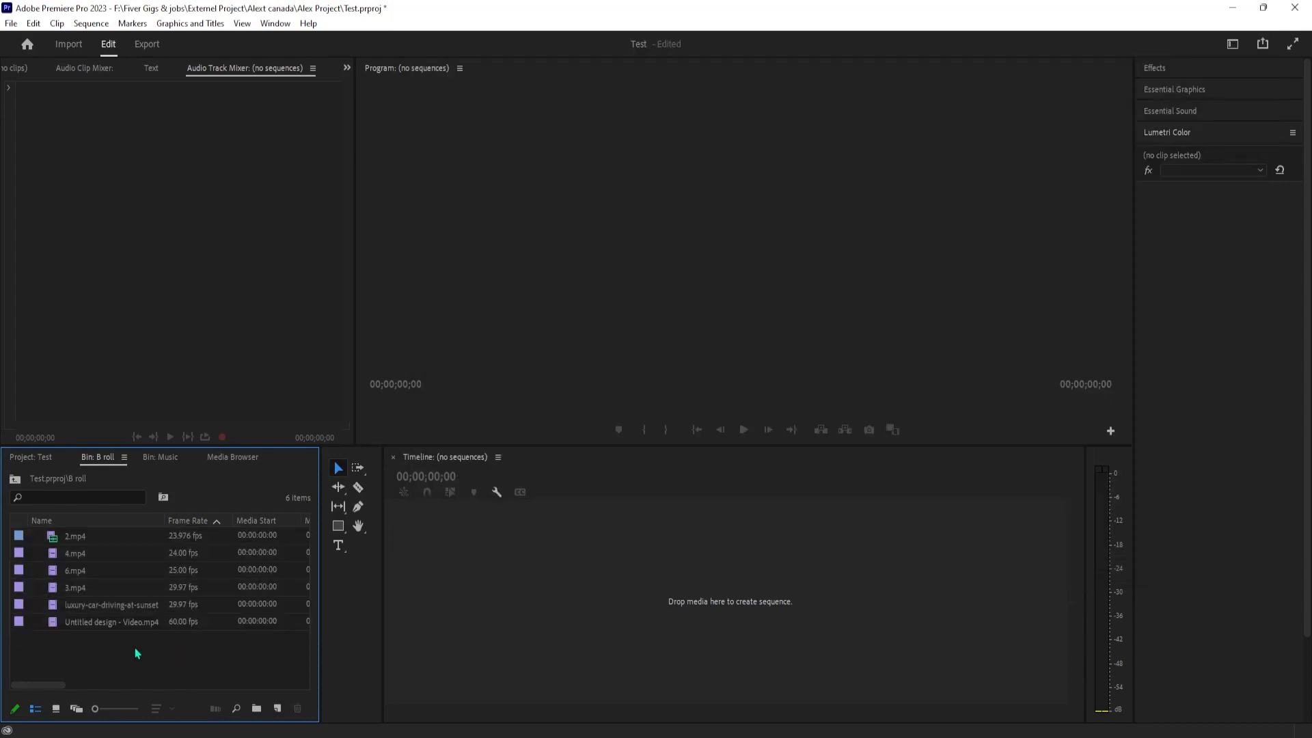
Compare the list and icon views of the B roll clips, and leave the bin in icon view
{"action": "left_click", "coordinate": [78, 542]}
{"action": "left_click", "coordinate": [72, 567]}
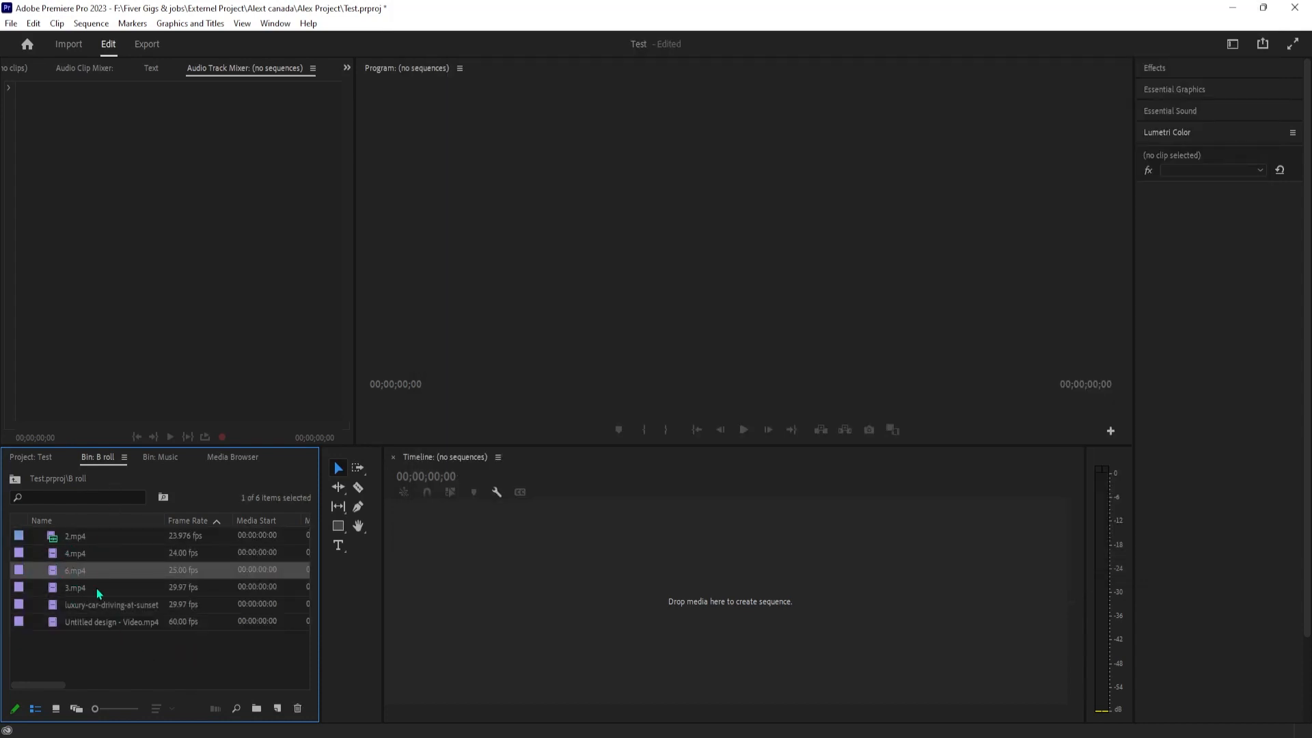
{"action": "left_click", "coordinate": [81, 605]}
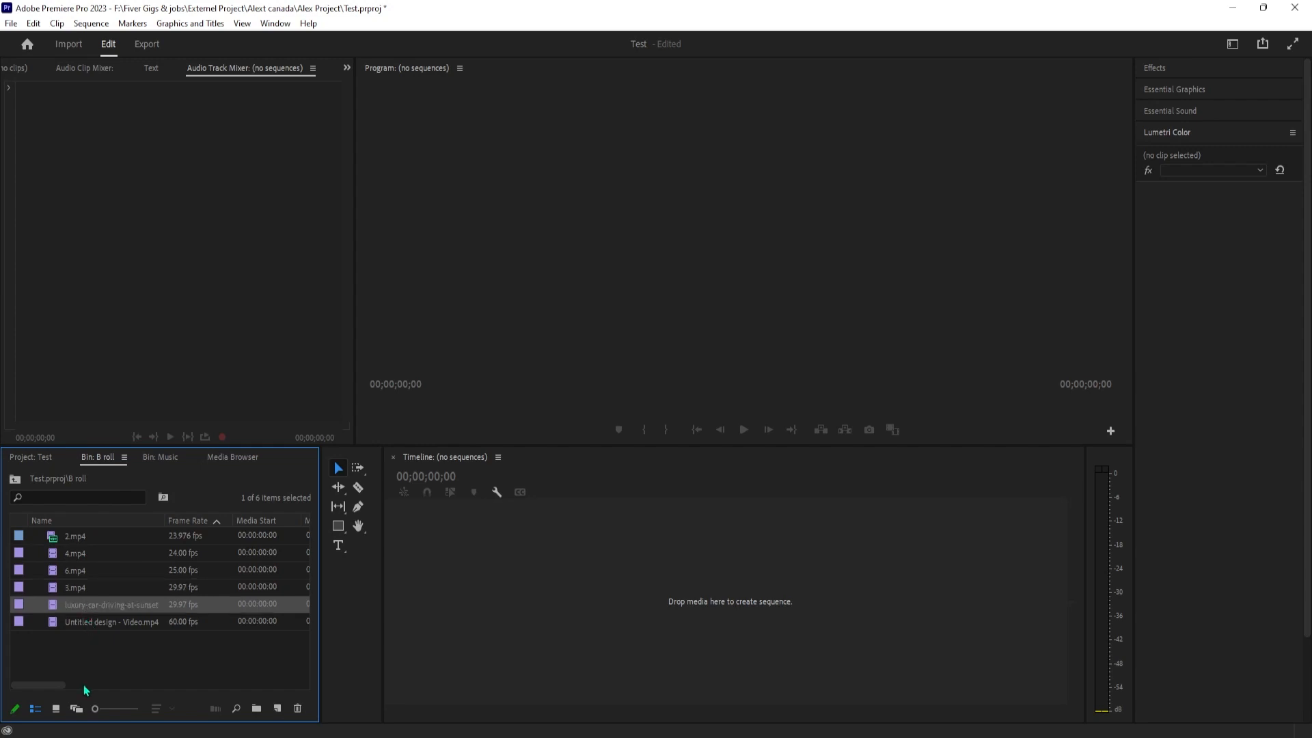
{"action": "left_click", "coordinate": [56, 709]}
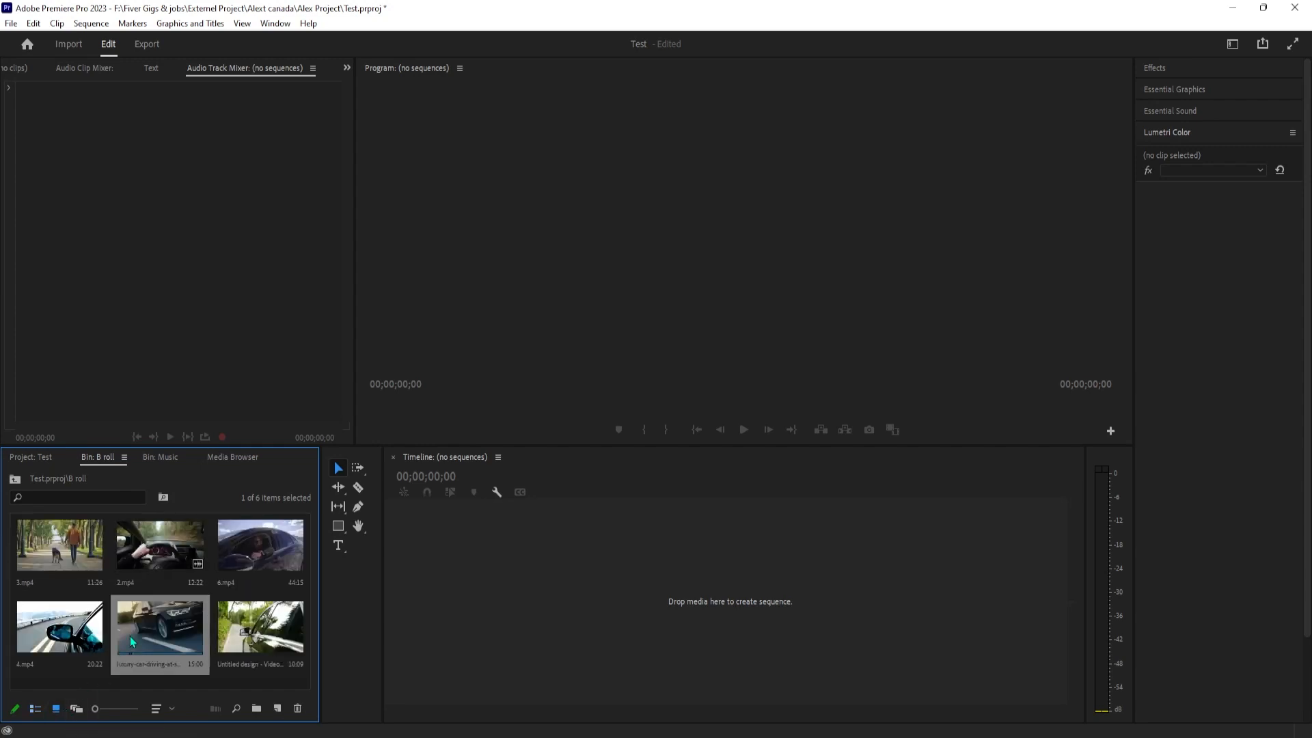
{"action": "left_click", "coordinate": [36, 708]}
{"action": "left_click", "coordinate": [75, 552]}
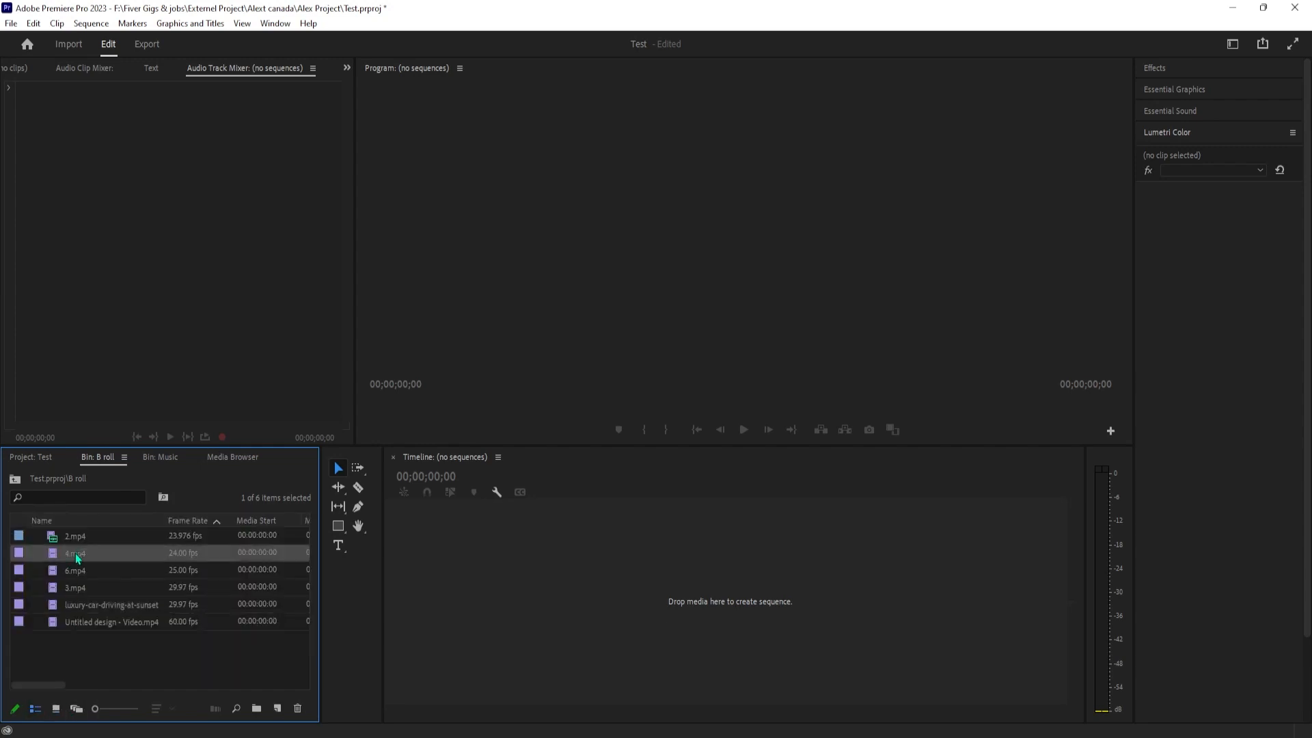
{"action": "left_click", "coordinate": [75, 570]}
{"action": "left_click", "coordinate": [79, 602]}
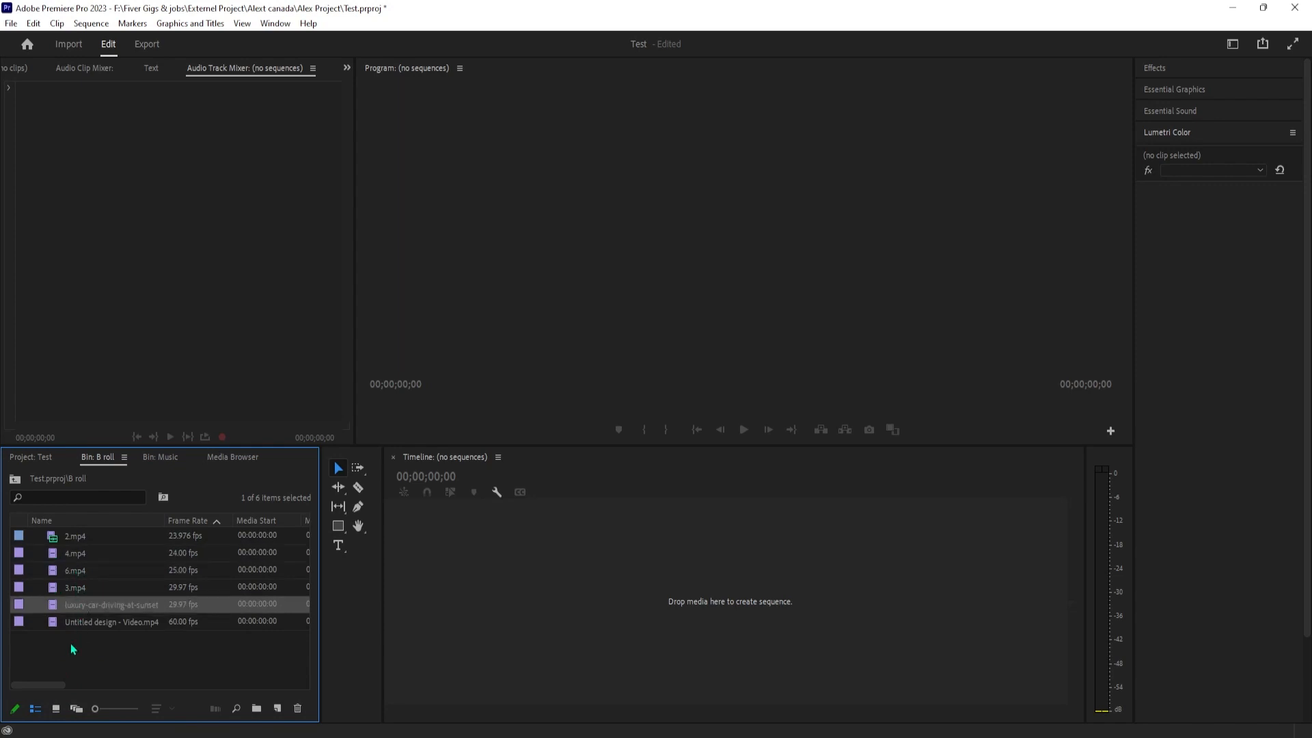
{"action": "left_click", "coordinate": [56, 709]}
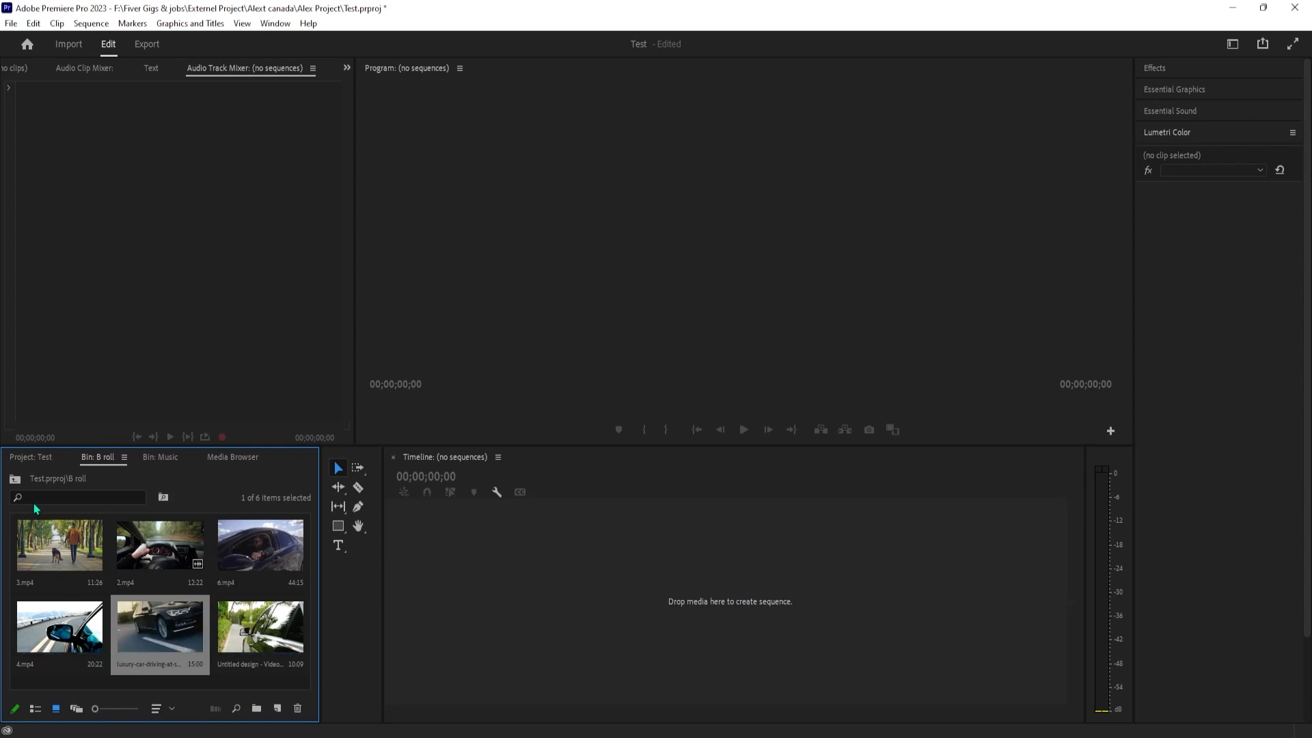
Collapse the B roll bin at the project's top level, and briefly view its clips in the bin's own view
{"action": "left_click", "coordinate": [18, 481]}
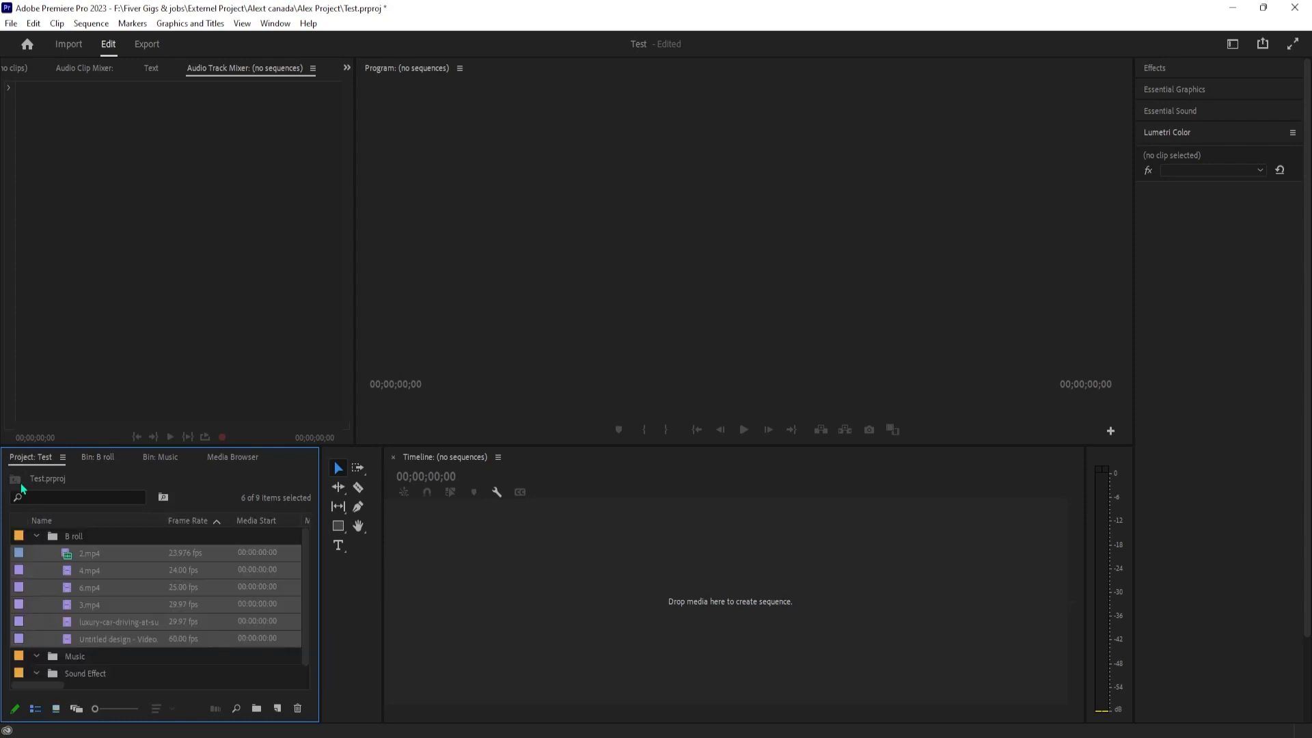
{"action": "left_click", "coordinate": [38, 536]}
{"action": "left_click", "coordinate": [38, 537]}
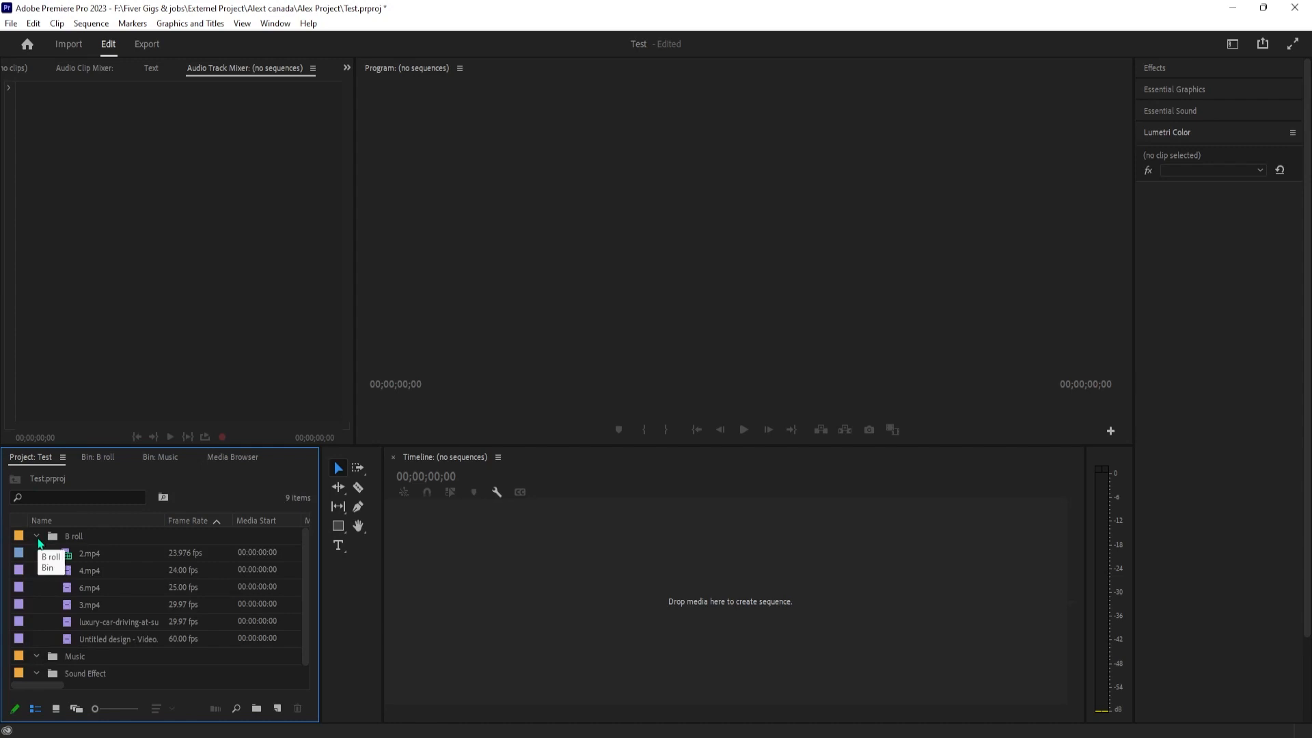
{"action": "left_click", "coordinate": [38, 537]}
{"action": "double_click", "coordinate": [57, 541]}
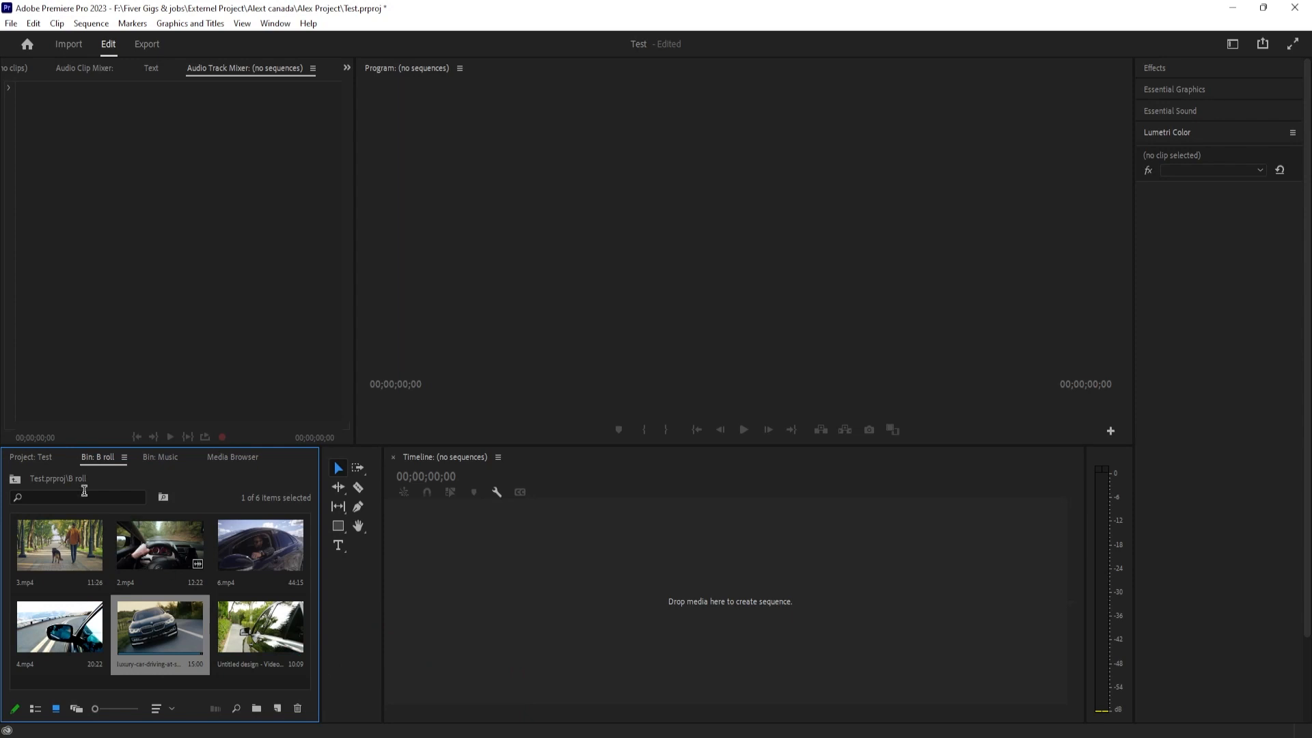
{"action": "left_click", "coordinate": [34, 458]}
Start a new sequence at the project's top level with editing mode Custom and a timebase of 23.976 frames/second
{"action": "right_click", "coordinate": [112, 629]}
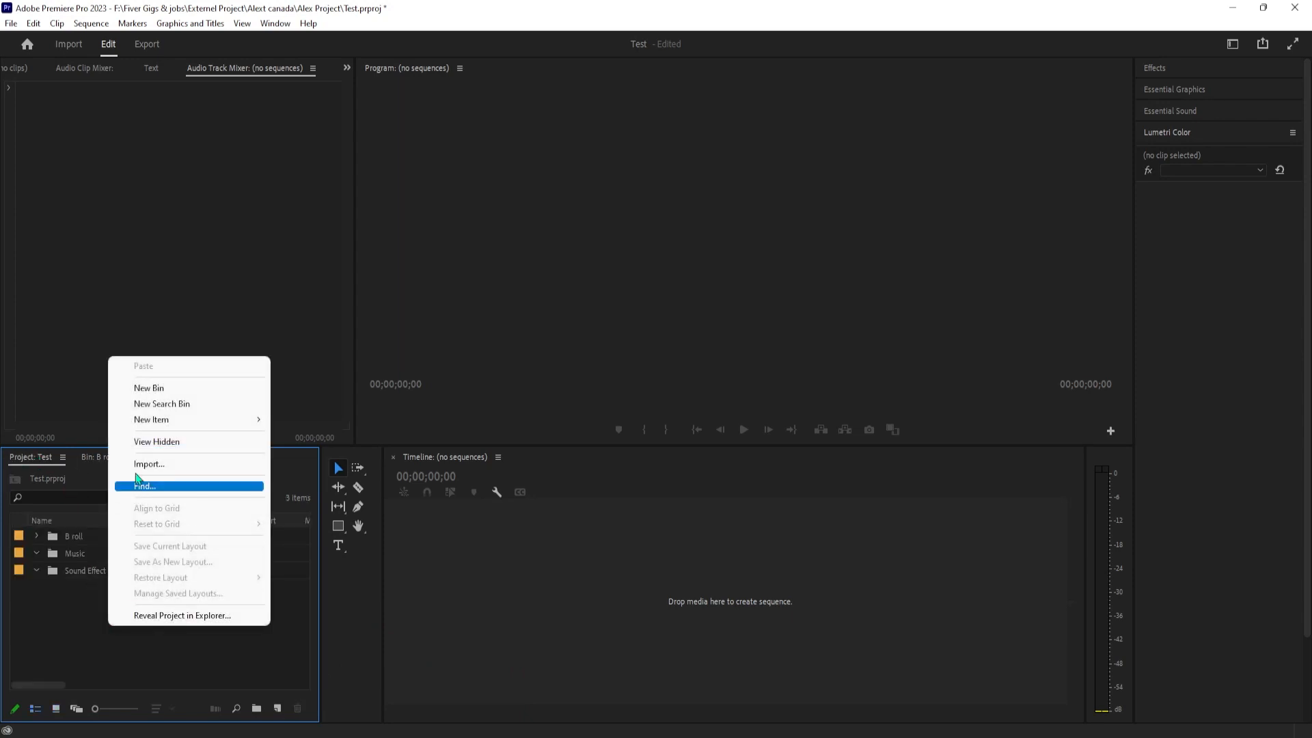
{"action": "mouse_move", "coordinate": [225, 419]}
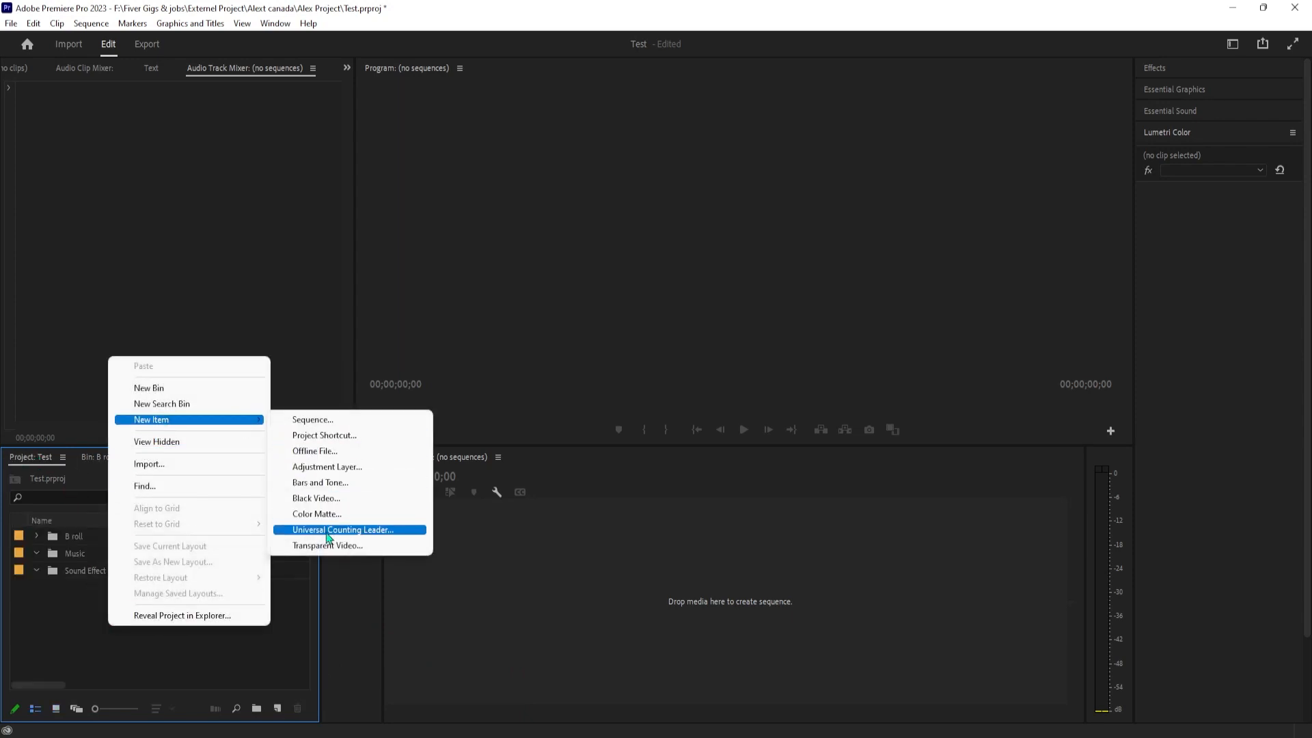
{"action": "left_click", "coordinate": [318, 423]}
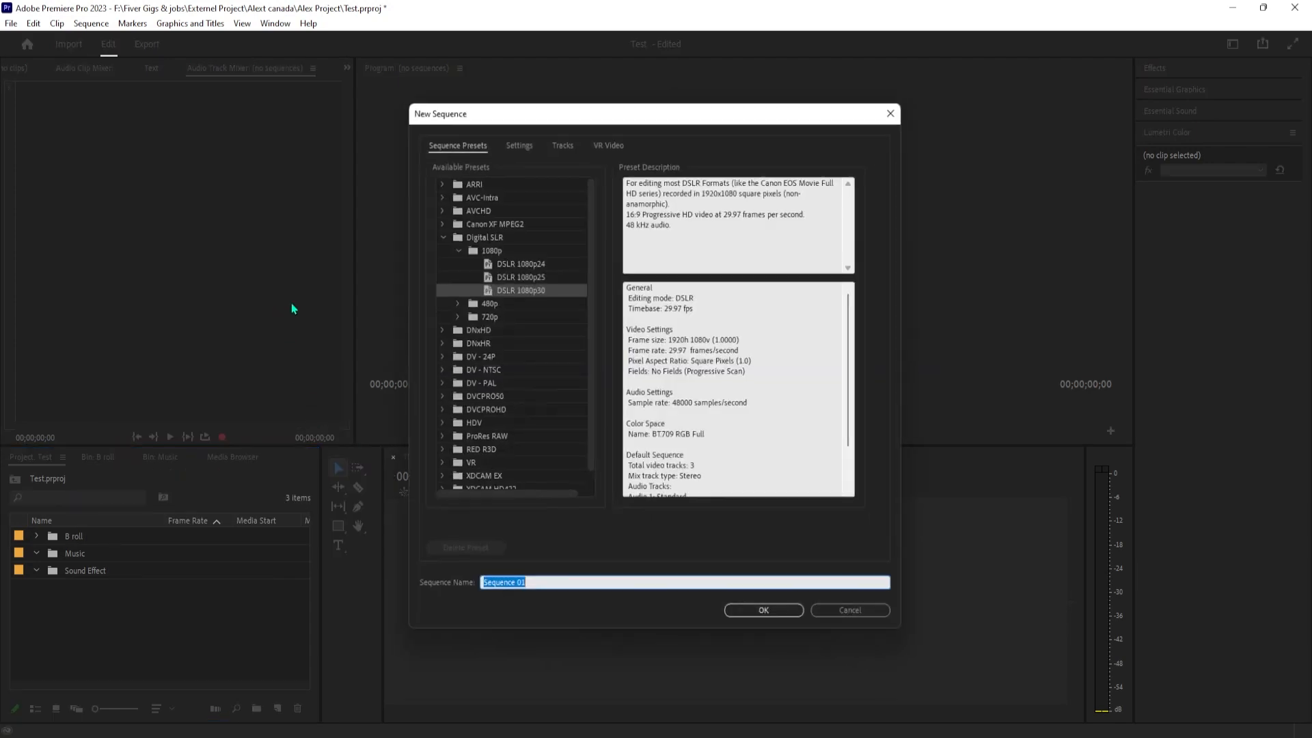
{"action": "left_click", "coordinate": [519, 141]}
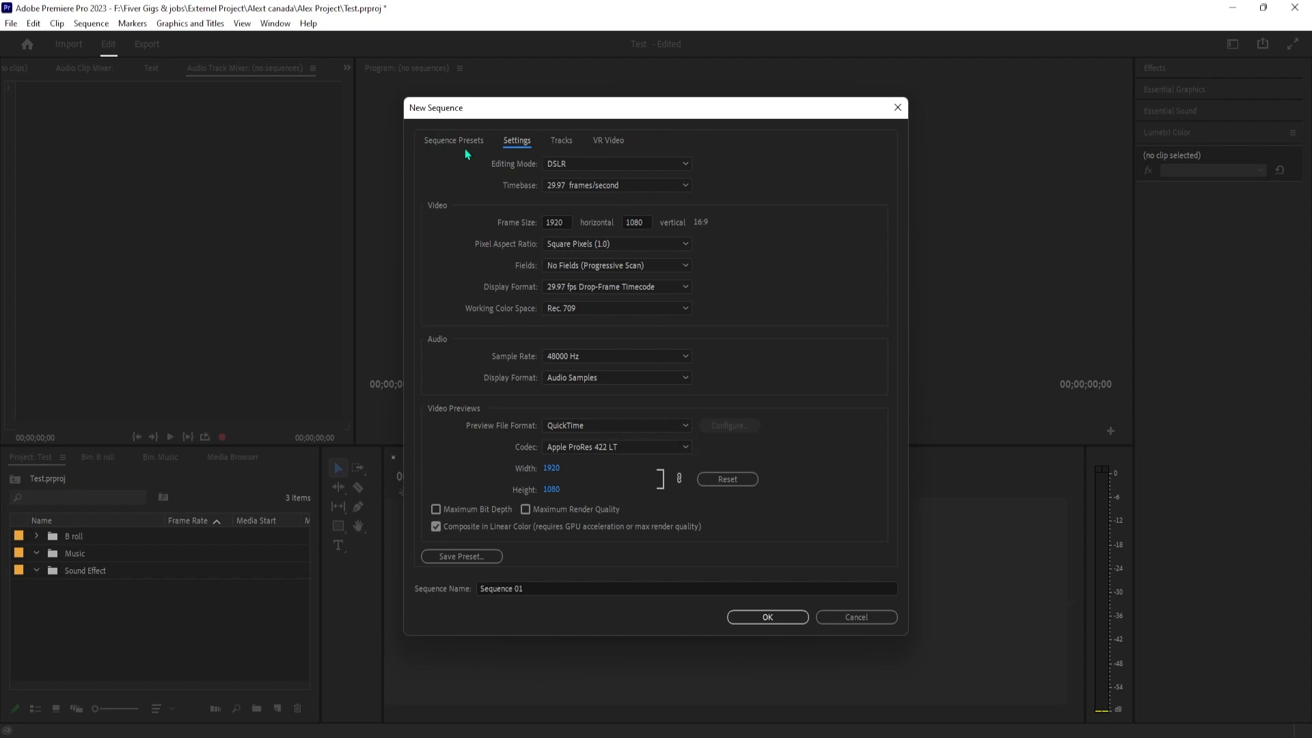
{"action": "left_click", "coordinate": [681, 163]}
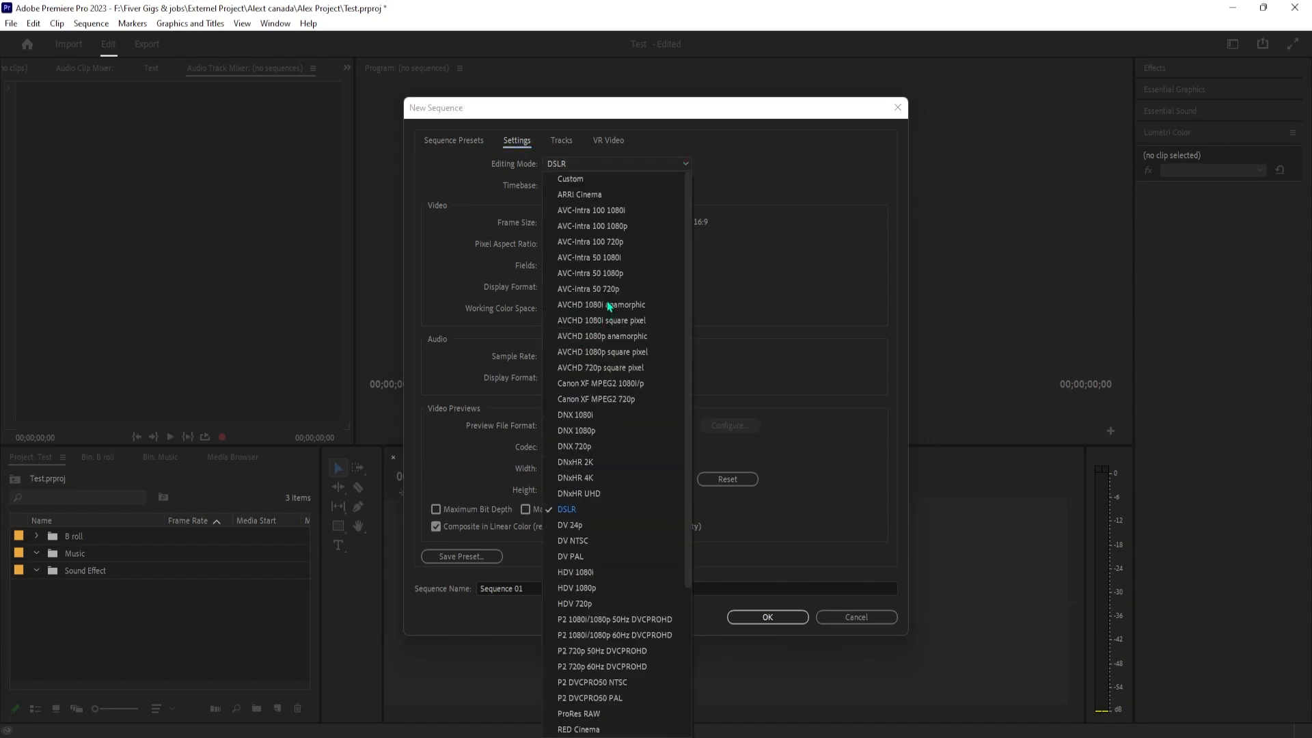
{"action": "left_click", "coordinate": [570, 179]}
{"action": "left_click", "coordinate": [572, 185]}
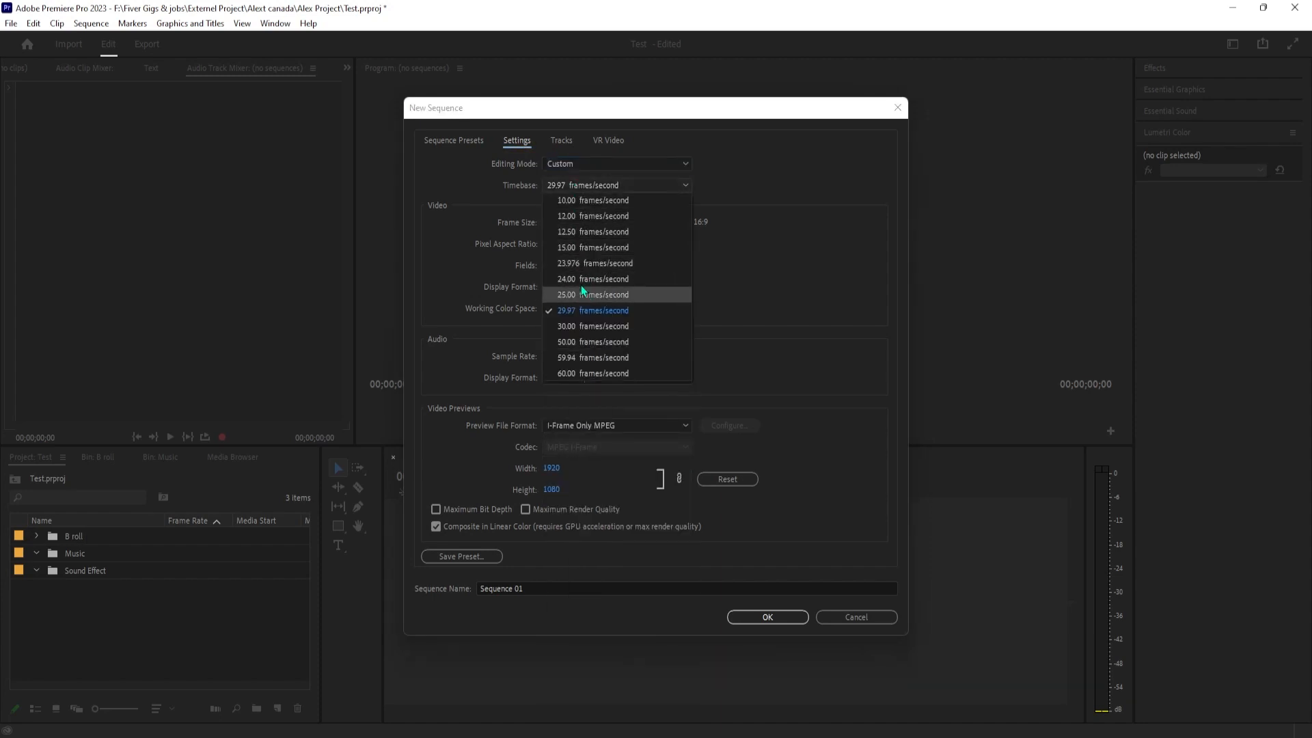
{"action": "left_click", "coordinate": [589, 267]}
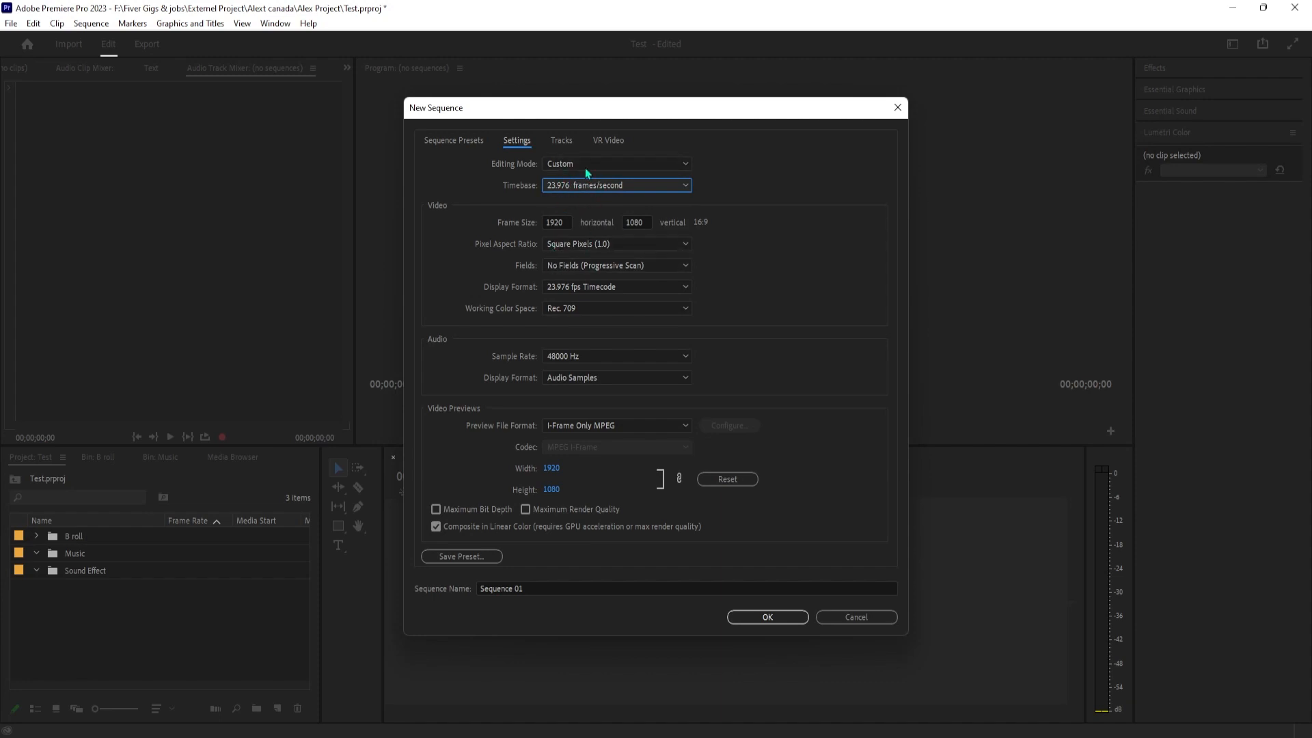
Keep the frame size at 1920 by 1080 with Square Pixels (1.0) aspect ratio, and create the sequence
{"action": "left_click_drag", "start_coordinate": [568, 223], "coordinate": [534, 225]}
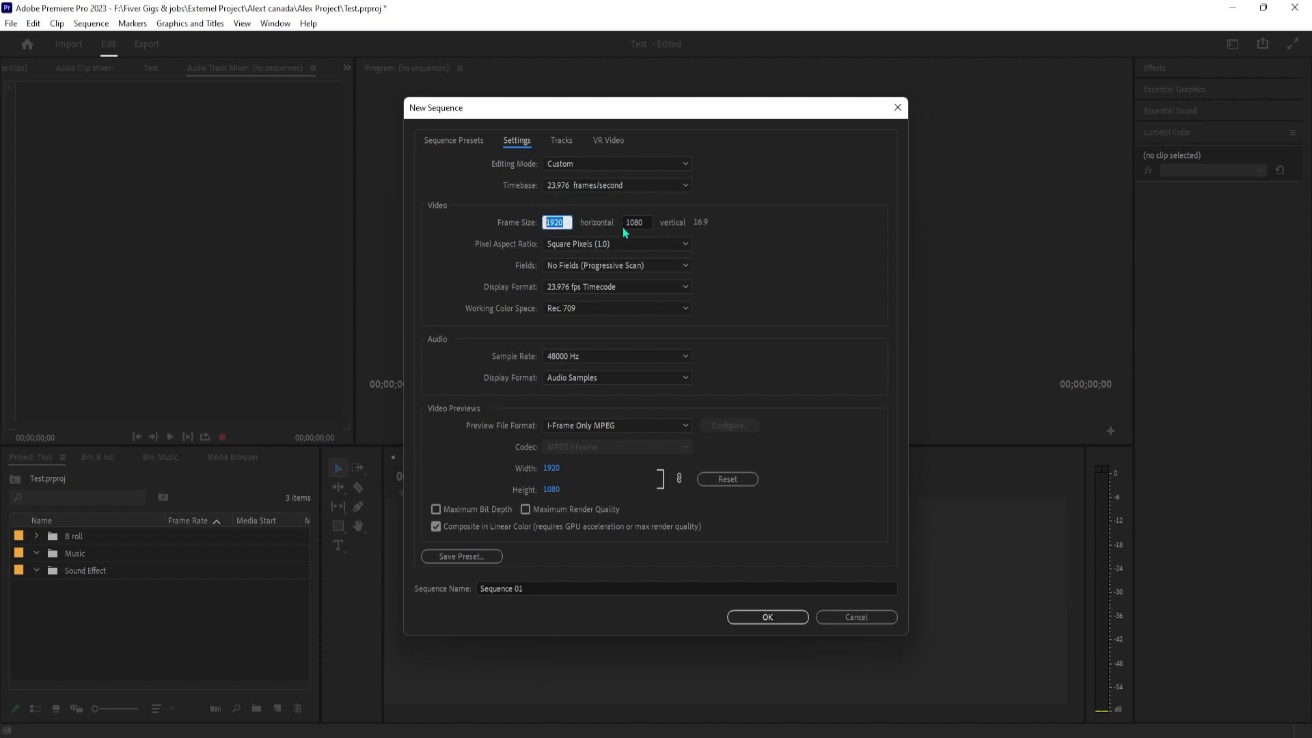
{"action": "left_click_drag", "start_coordinate": [642, 223], "coordinate": [628, 223]}
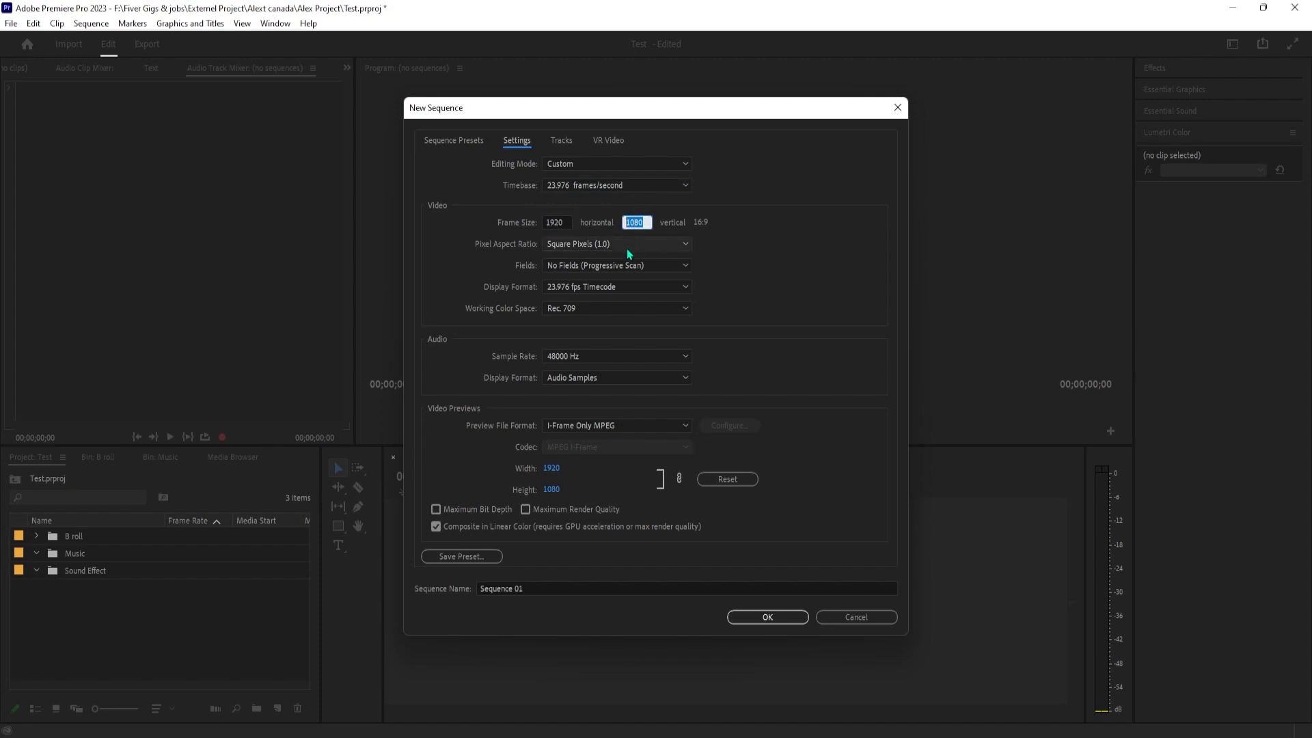
{"action": "left_click", "coordinate": [623, 245]}
{"action": "left_click", "coordinate": [593, 260]}
{"action": "left_click", "coordinate": [772, 619]}
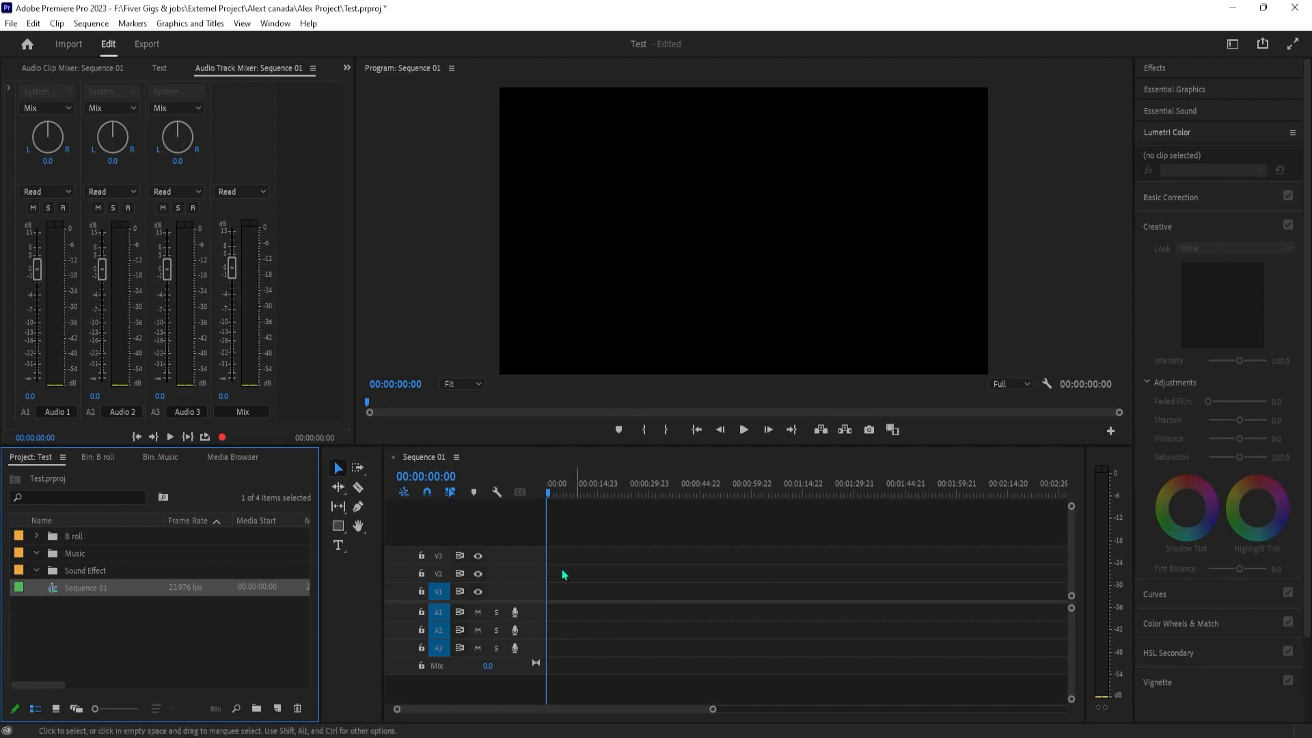
Expand the B roll bin and load the luxury-car-driving-at-sunset clip in the Source Monitor
{"action": "left_click_drag", "start_coordinate": [713, 709], "coordinate": [840, 708]}
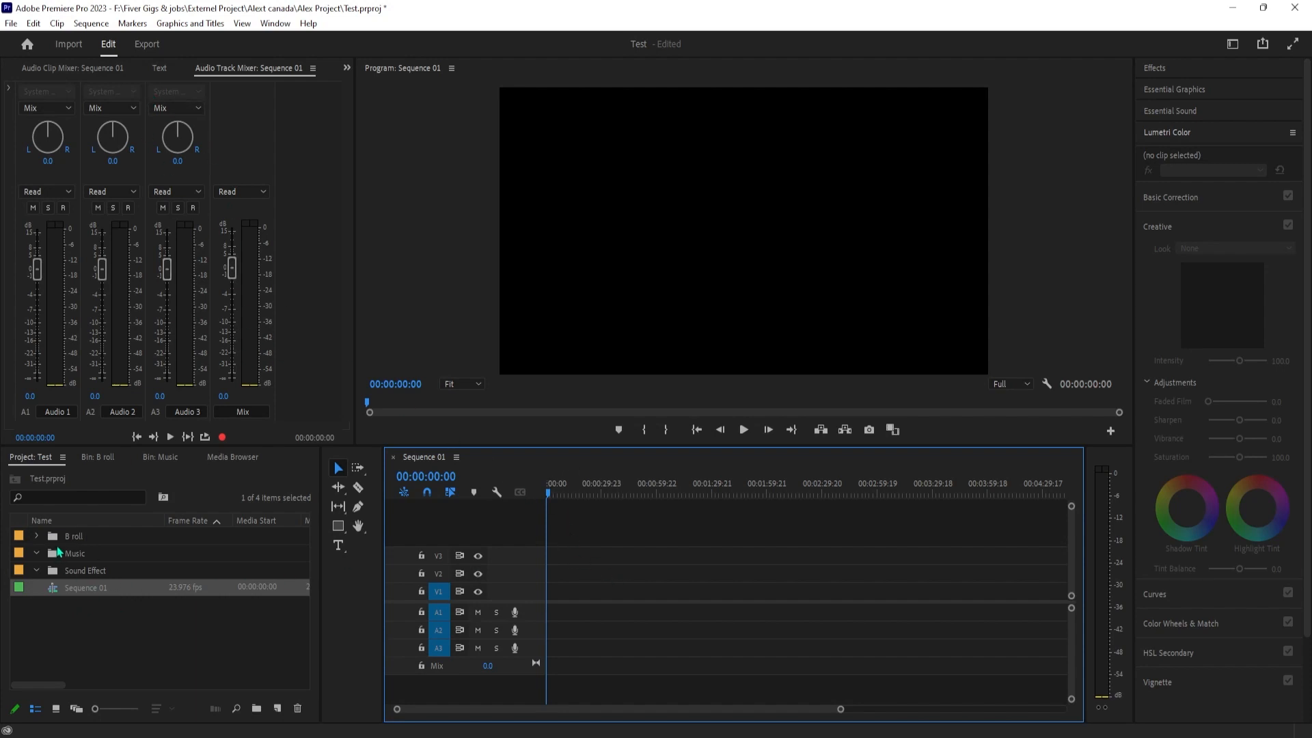
{"action": "left_click", "coordinate": [36, 537]}
{"action": "left_click", "coordinate": [95, 559]}
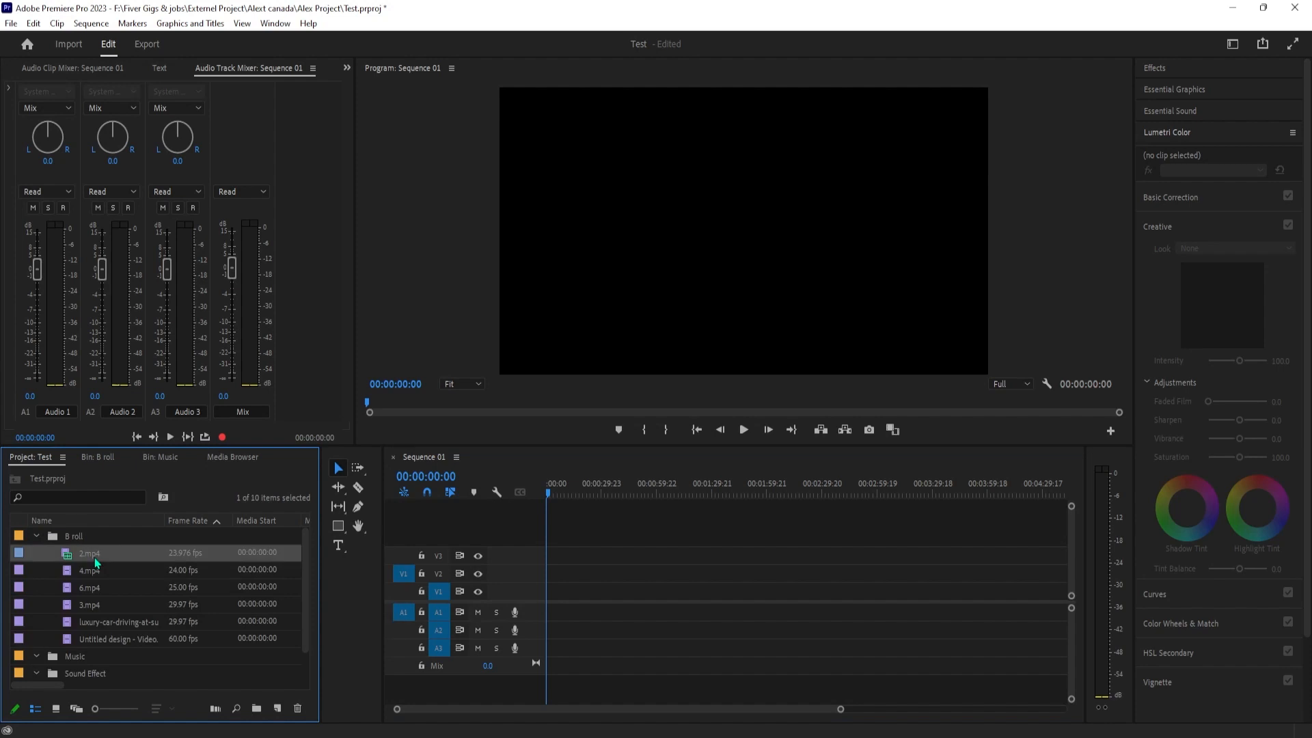
{"action": "double_click", "coordinate": [117, 623]}
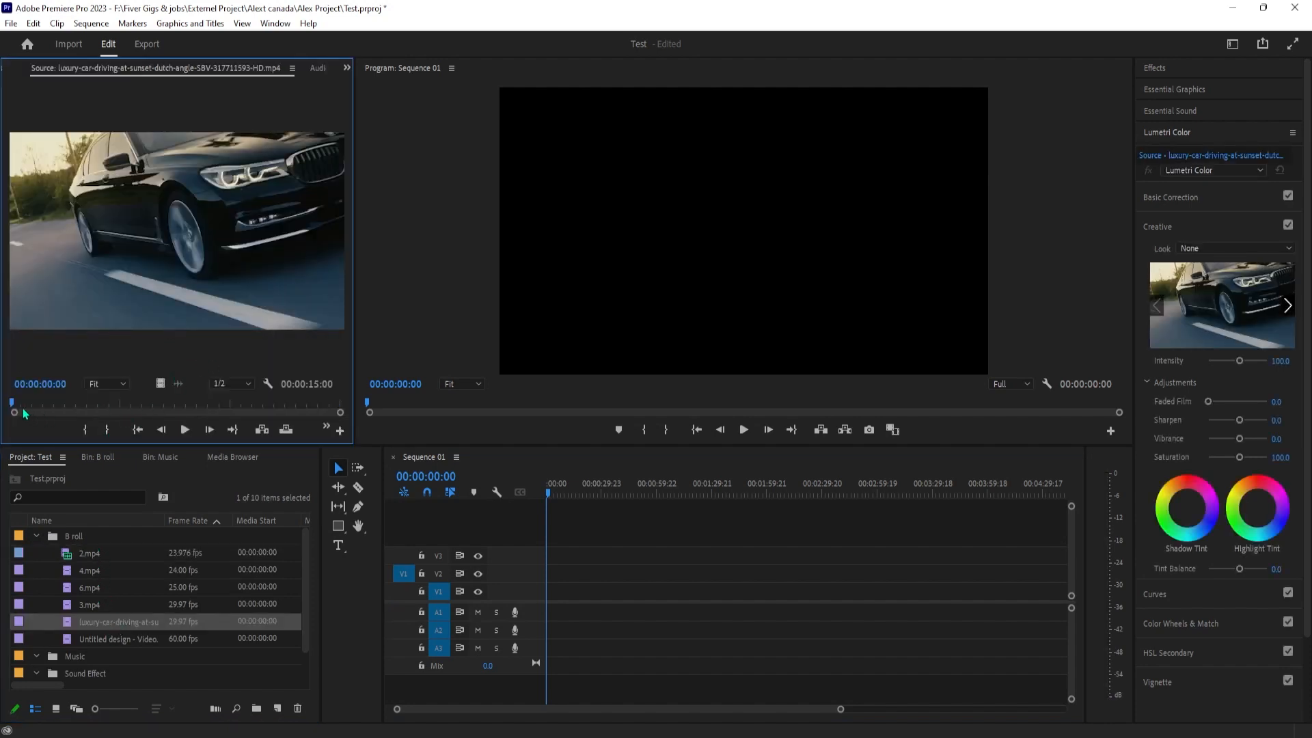
Mark the luxury-car clip's In point at 00:00:02:13 and its Out point at 00:00:08:05
{"action": "left_click_drag", "start_coordinate": [16, 410], "coordinate": [67, 410]}
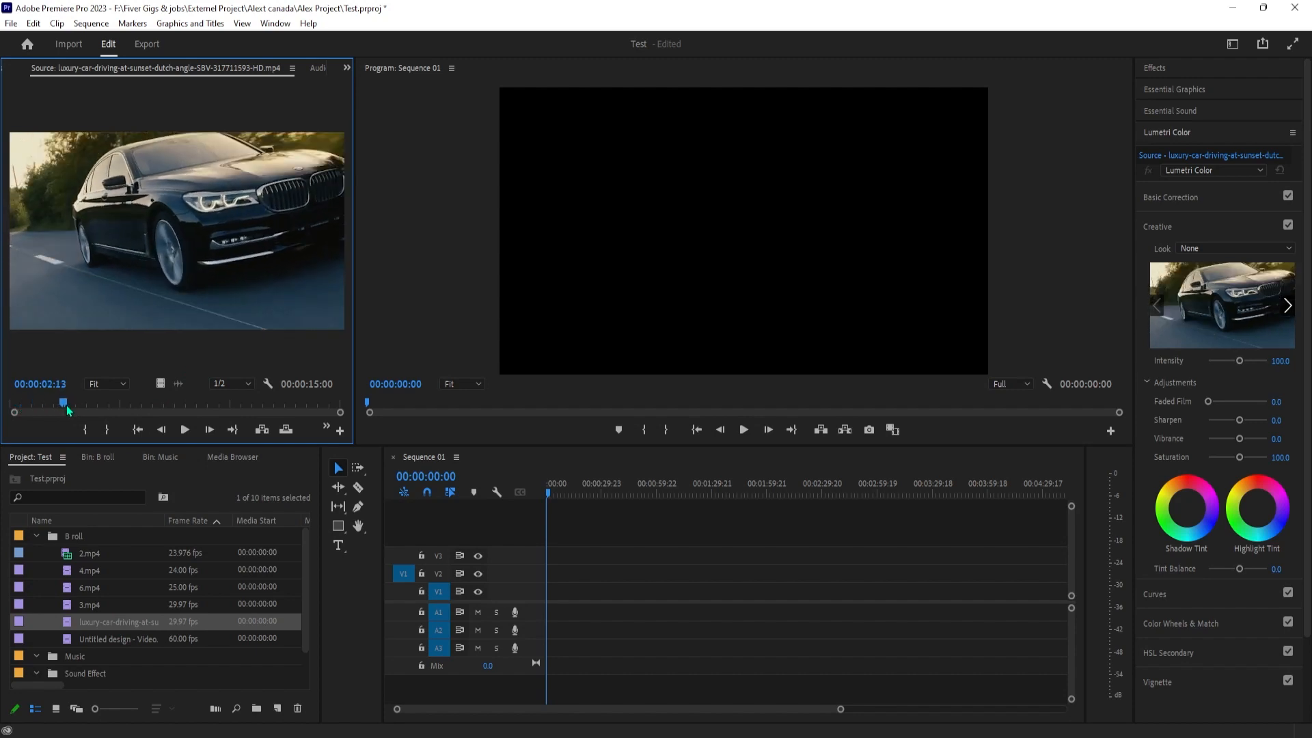
{"action": "key", "text": "i"}
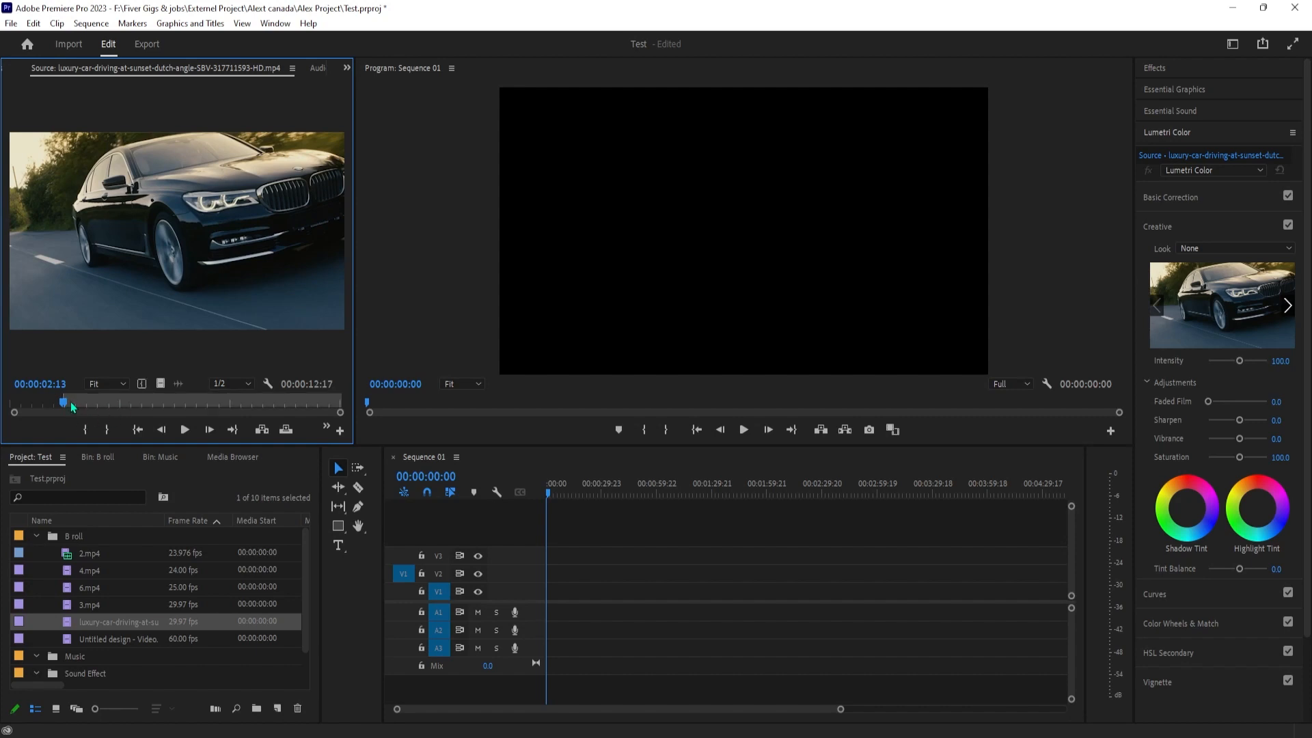
{"action": "mouse_move", "coordinate": [202, 405]}
{"action": "left_mouse_down"}
{"action": "mouse_move", "coordinate": [181, 406]}
{"action": "mouse_move", "coordinate": [203, 406]}
{"action": "mouse_move", "coordinate": [190, 412]}
{"action": "left_mouse_up"}
{"action": "key", "text": "o"}
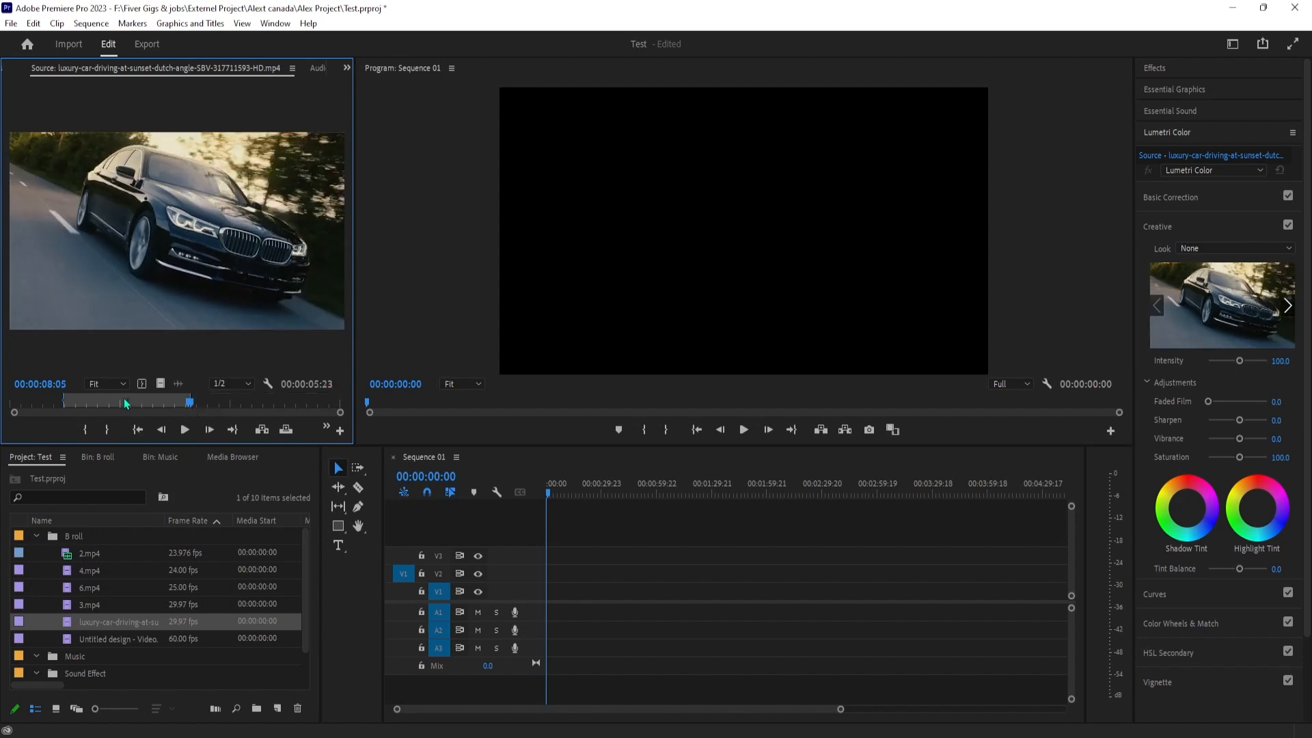
Place the marked part of the luxury-car clip at the start of track V1 and preview it
{"action": "left_click_drag", "start_coordinate": [149, 401], "coordinate": [522, 558]}
{"action": "left_click_drag", "start_coordinate": [166, 384], "coordinate": [581, 574]}
{"action": "left_click_drag", "start_coordinate": [545, 578], "coordinate": [554, 593]}
{"action": "key", "text": "space"}
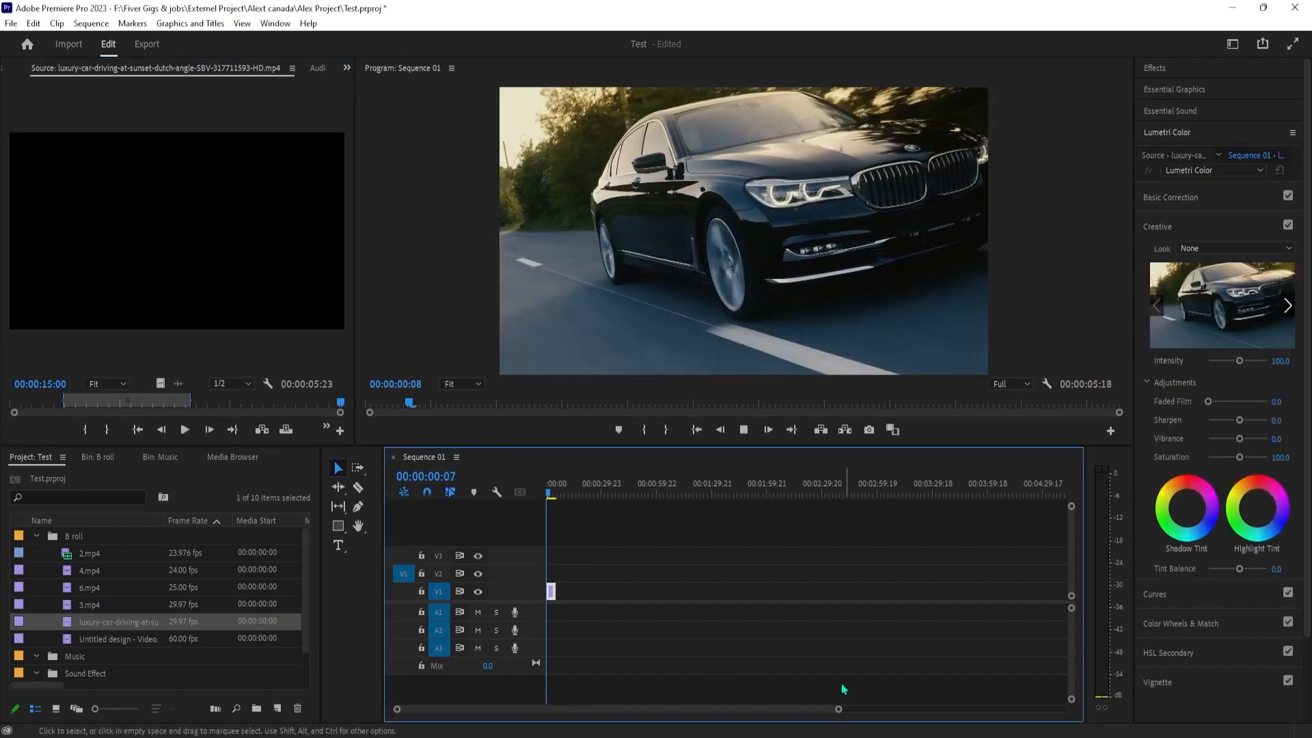
{"action": "key", "text": "space"}
{"action": "left_click_drag", "start_coordinate": [838, 708], "coordinate": [703, 696]}
{"action": "left_click_drag", "start_coordinate": [551, 495], "coordinate": [596, 518]}
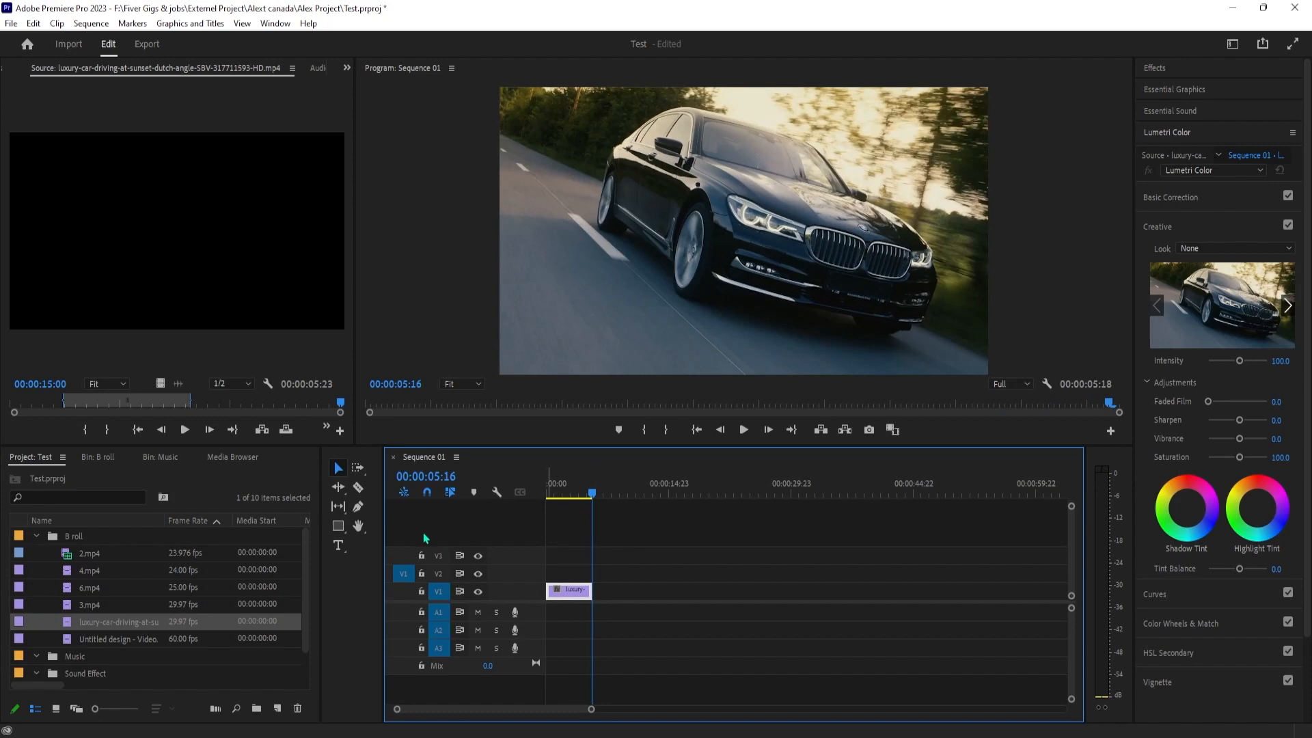
Extend the end of the last timeline clip, 3.mp4, to about 00:00:14:19
{"action": "mouse_move", "coordinate": [1023, 736]}
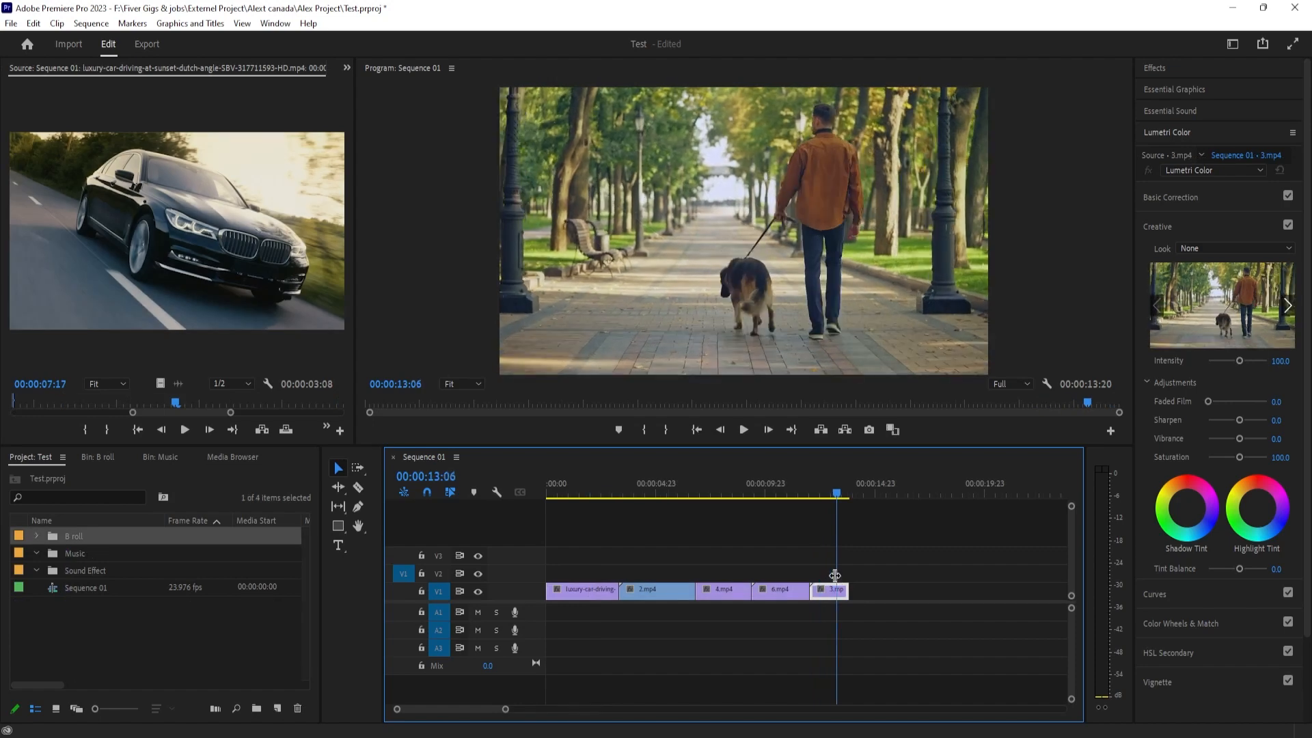
{"action": "left_click_drag", "start_coordinate": [847, 590], "coordinate": [868, 589]}
{"action": "left_click", "coordinate": [851, 494]}
{"action": "left_click_drag", "start_coordinate": [854, 505], "coordinate": [799, 495]}
Review the 6.mp4, 4.mp4 and 2.mp4 clips on track V1 in the Program Monitor
{"action": "left_click", "coordinate": [777, 582]}
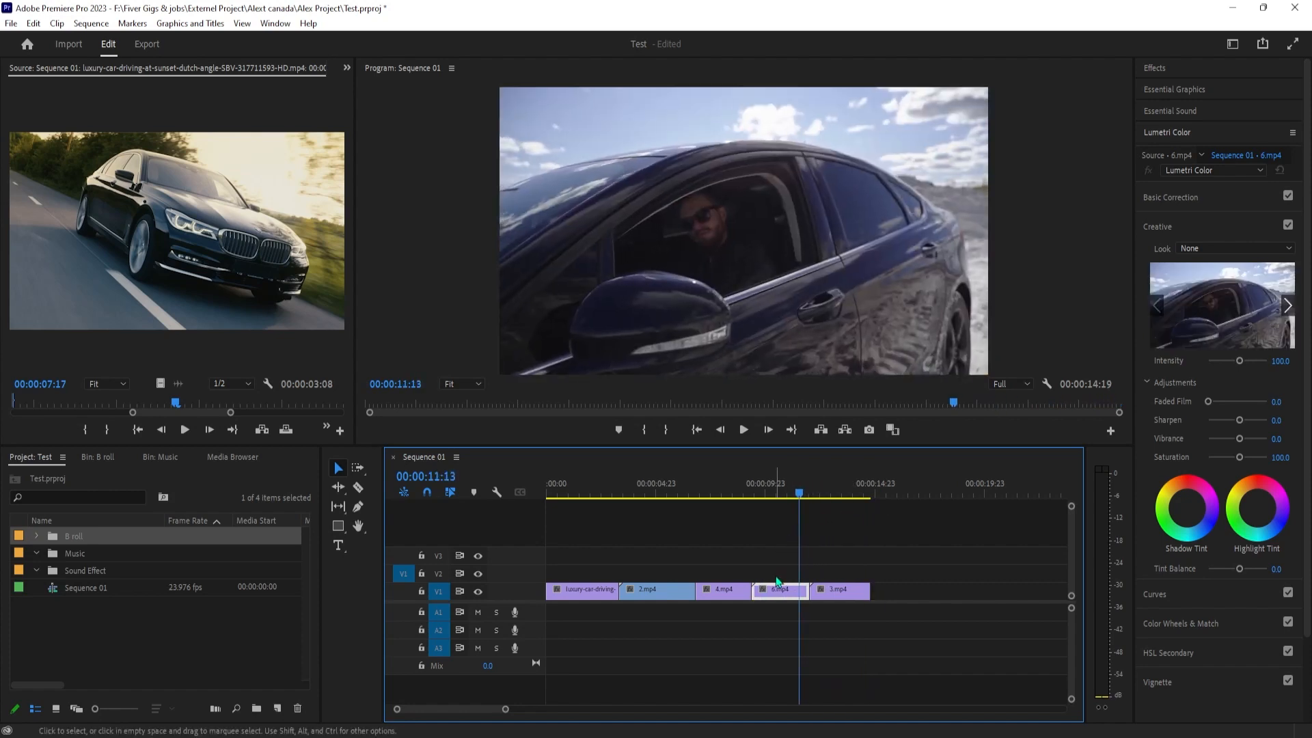
{"action": "left_click", "coordinate": [717, 598]}
{"action": "left_click", "coordinate": [686, 492]}
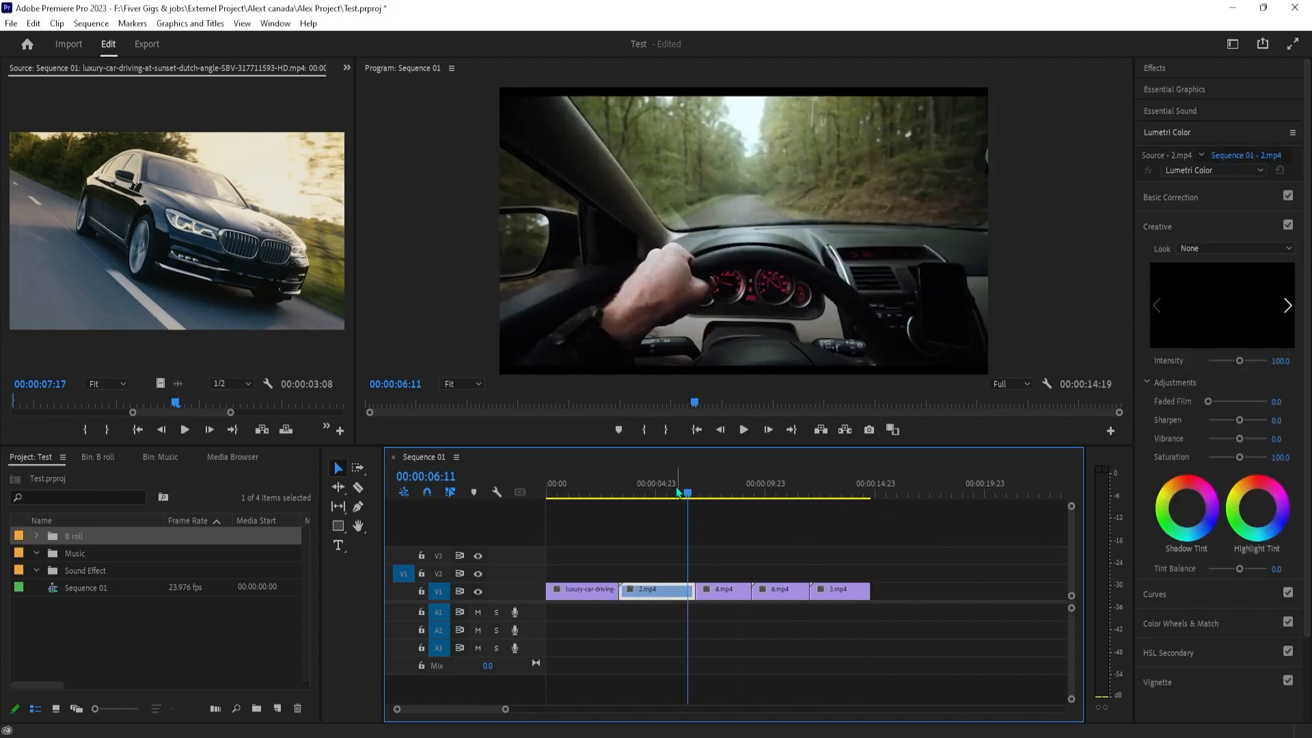
{"action": "left_click", "coordinate": [660, 583]}
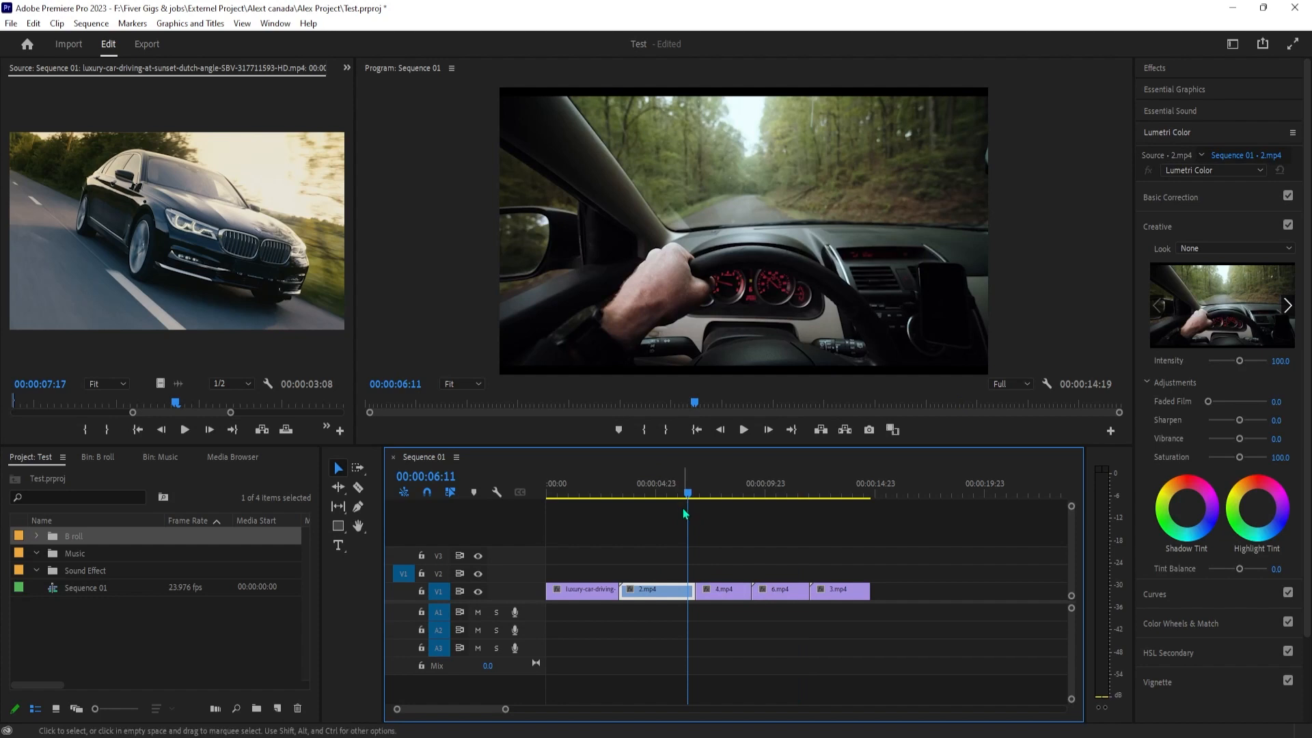
{"action": "left_click_drag", "start_coordinate": [687, 493], "coordinate": [719, 521]}
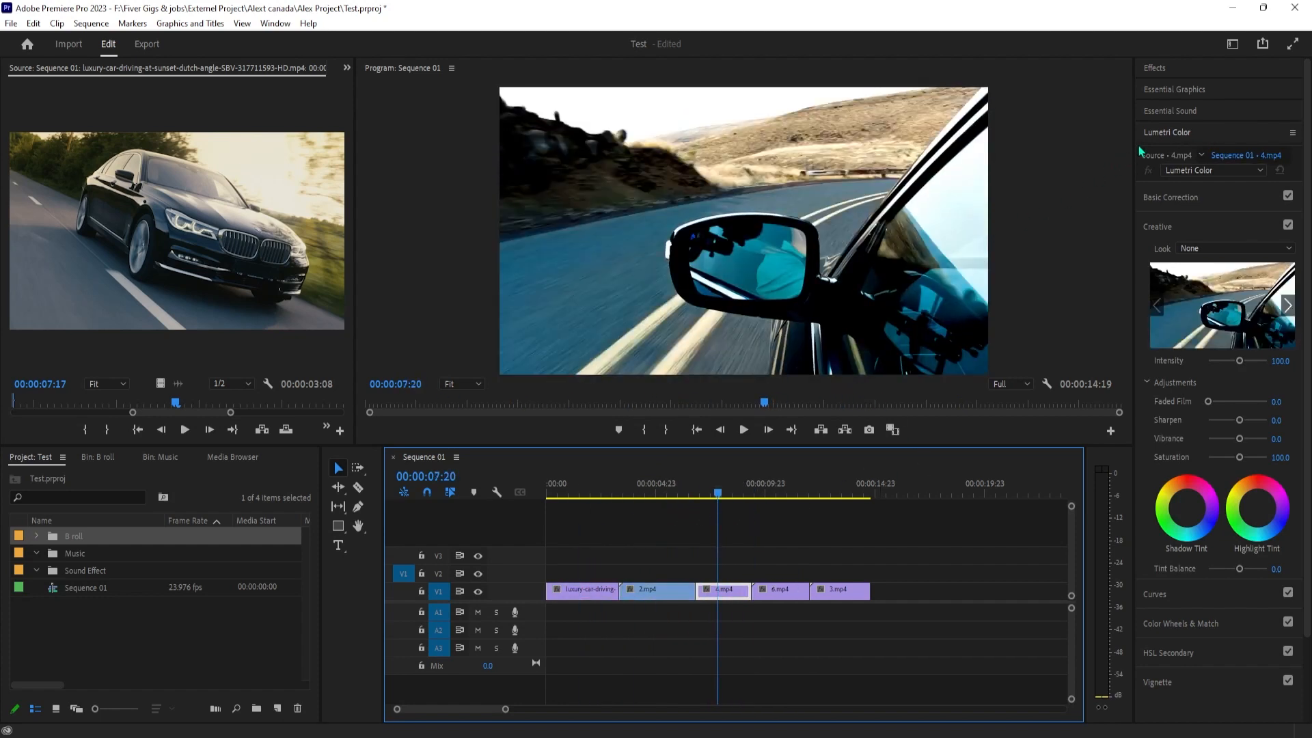
Close the Lumetri Color controls and show the Effects library, with the playhead at the start of the 4.mp4 clip
{"action": "left_click", "coordinate": [1156, 134]}
{"action": "left_click", "coordinate": [1153, 69]}
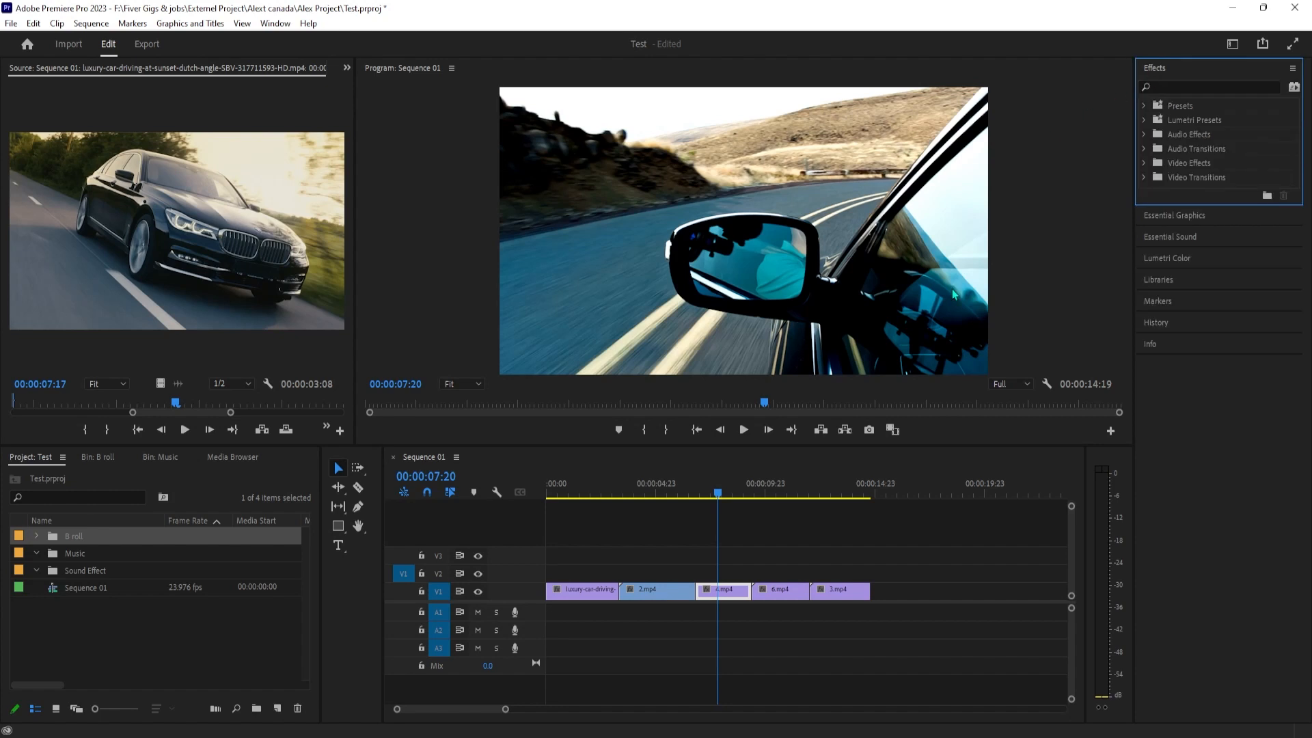
{"action": "left_click_drag", "start_coordinate": [718, 493], "coordinate": [703, 508]}
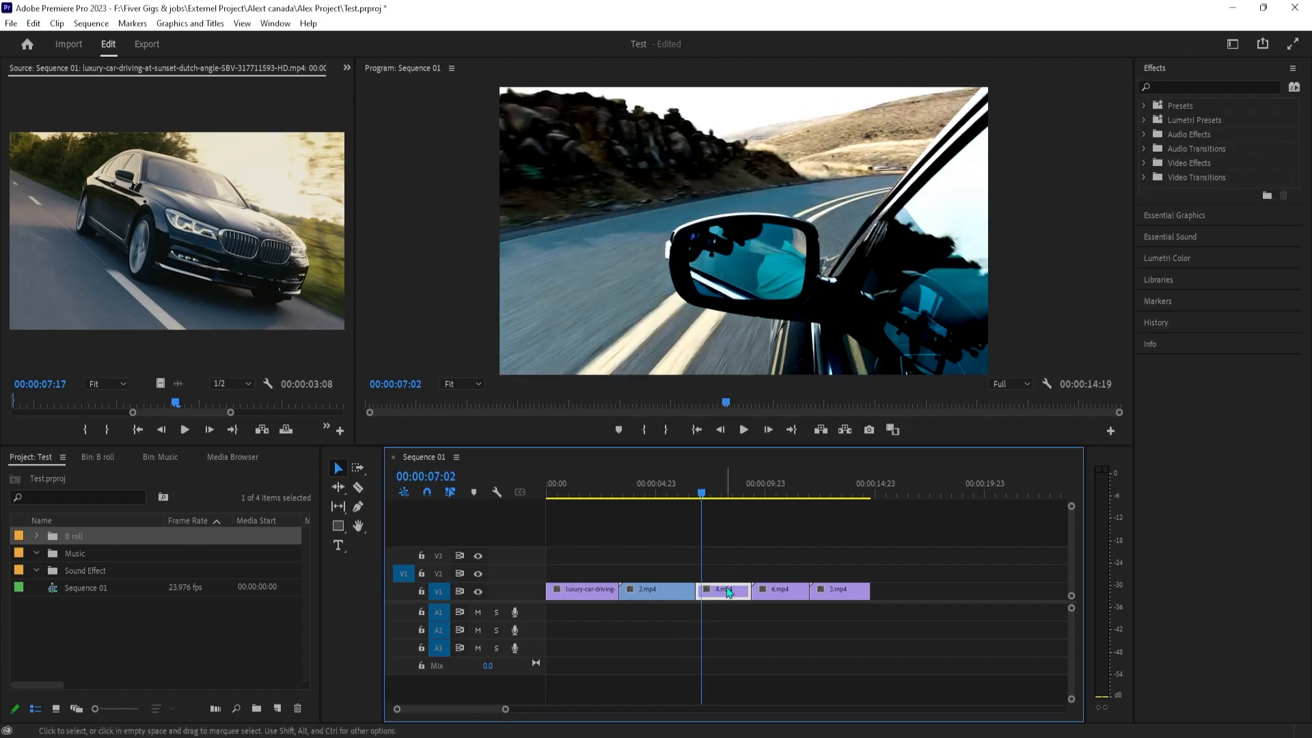
Examine the Effect Controls of the 2.mp4 and luxury-car clips, and leave the playhead at 00:00:01:10 in the luxury-car clip
{"action": "left_click", "coordinate": [577, 595]}
{"action": "left_click", "coordinate": [592, 493]}
{"action": "left_click", "coordinate": [338, 469]}
{"action": "left_click_drag", "start_coordinate": [577, 600], "coordinate": [501, 586]}
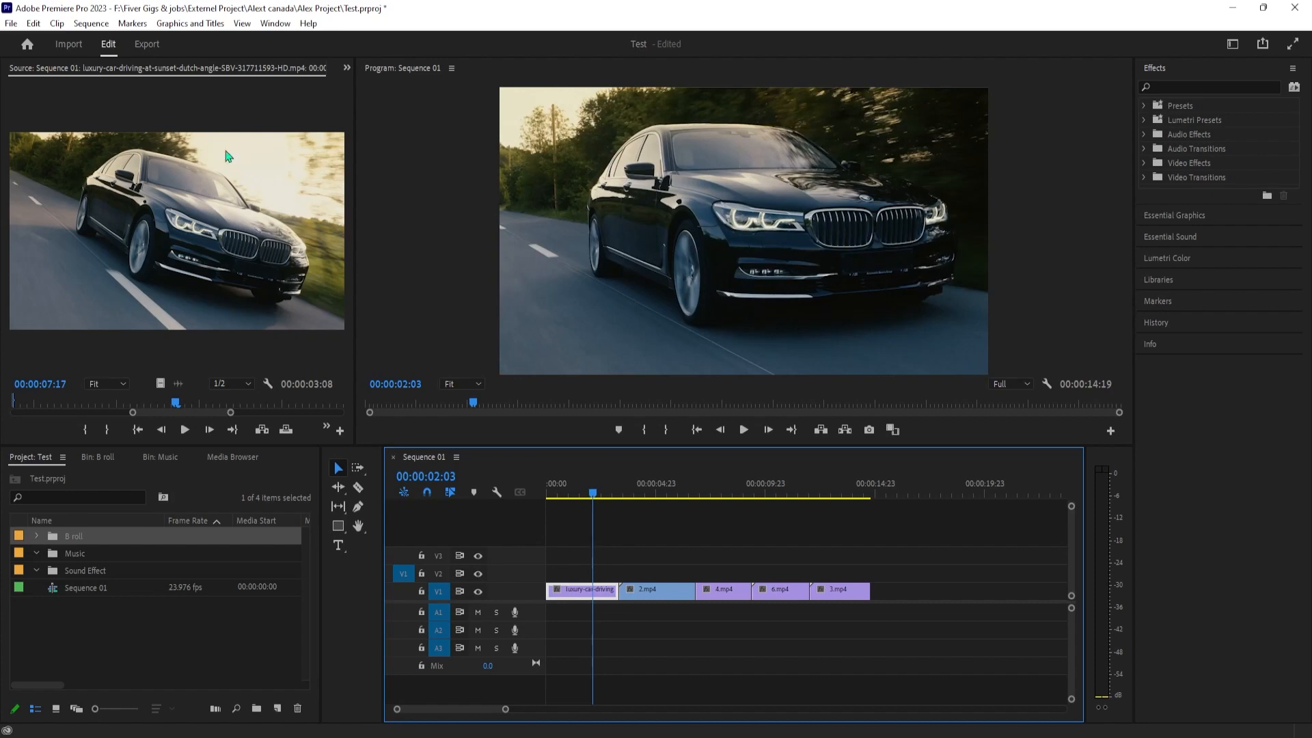
{"action": "left_click", "coordinate": [654, 591]}
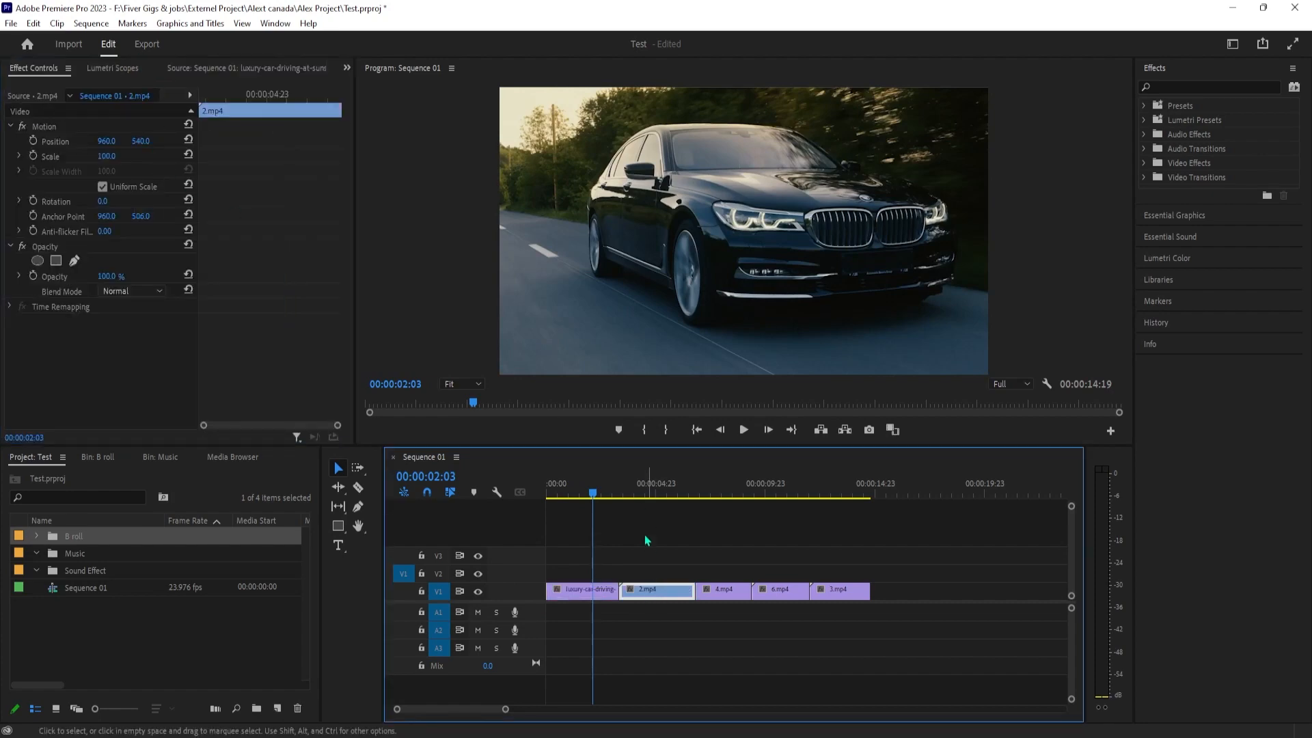
{"action": "left_click_drag", "start_coordinate": [646, 498], "coordinate": [728, 498]}
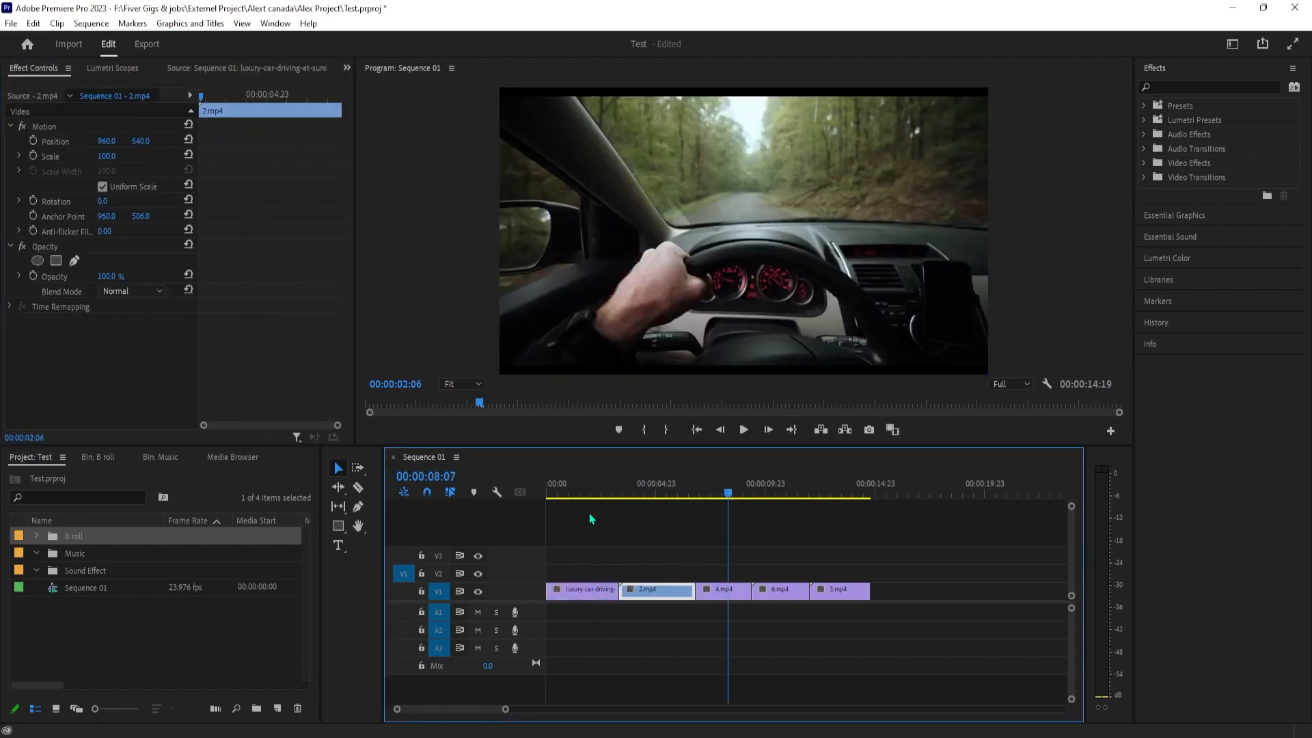
{"action": "left_click", "coordinate": [578, 492]}
{"action": "left_click", "coordinate": [598, 587]}
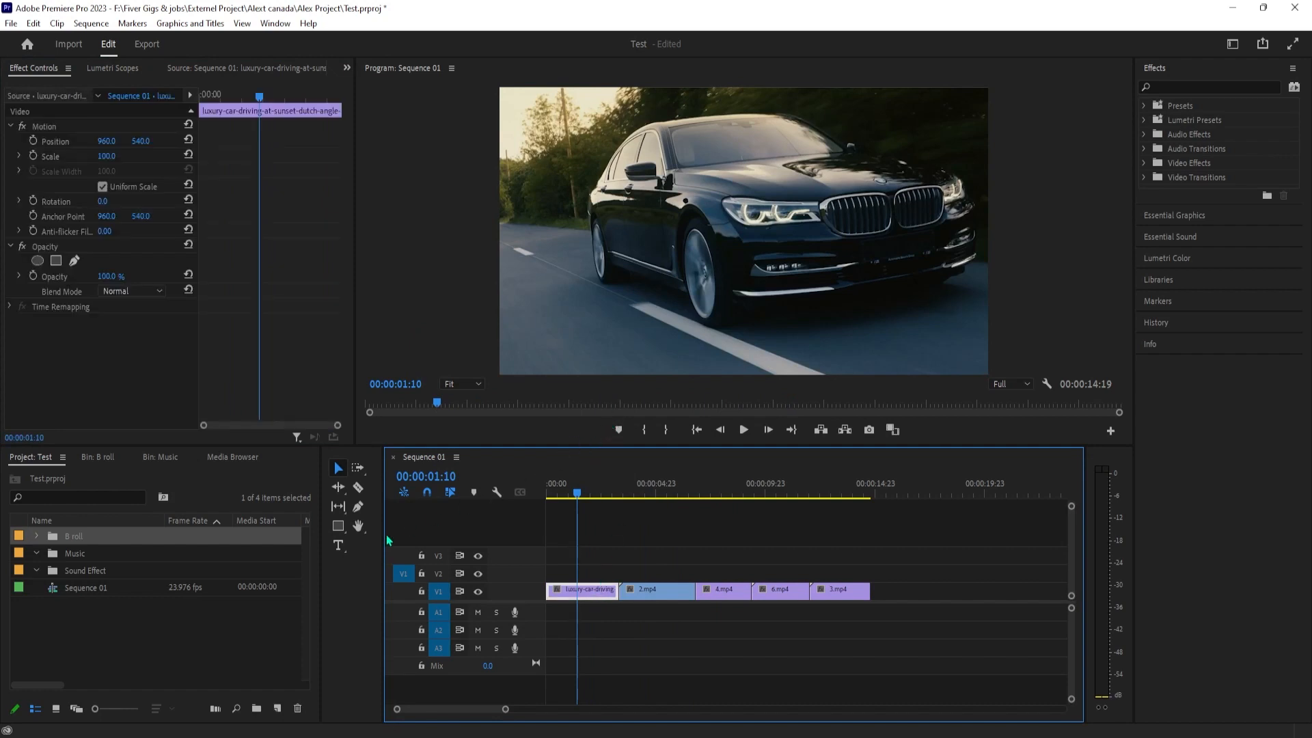
Try Razor tool cuts in the luxury-car clip at 00:00:01:10 and on either side of it, and undo them
{"action": "left_click", "coordinate": [358, 489]}
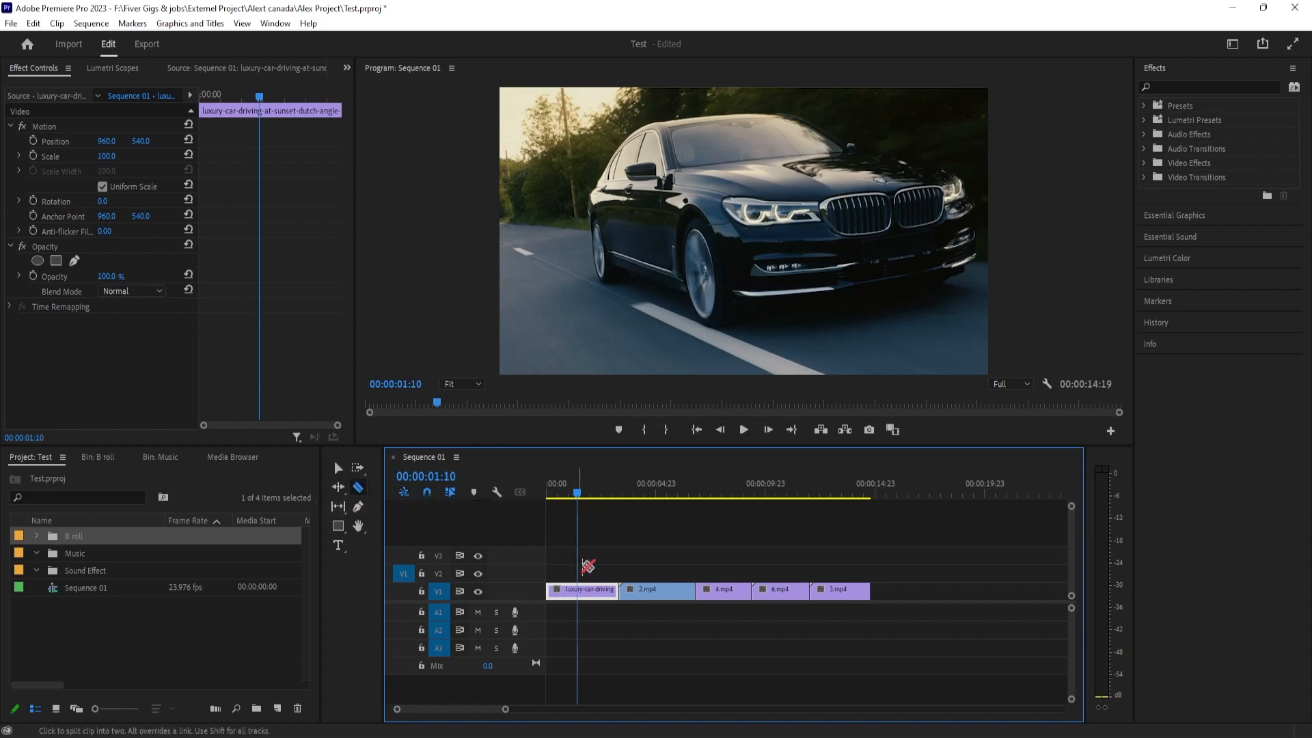
{"action": "left_click", "coordinate": [579, 590]}
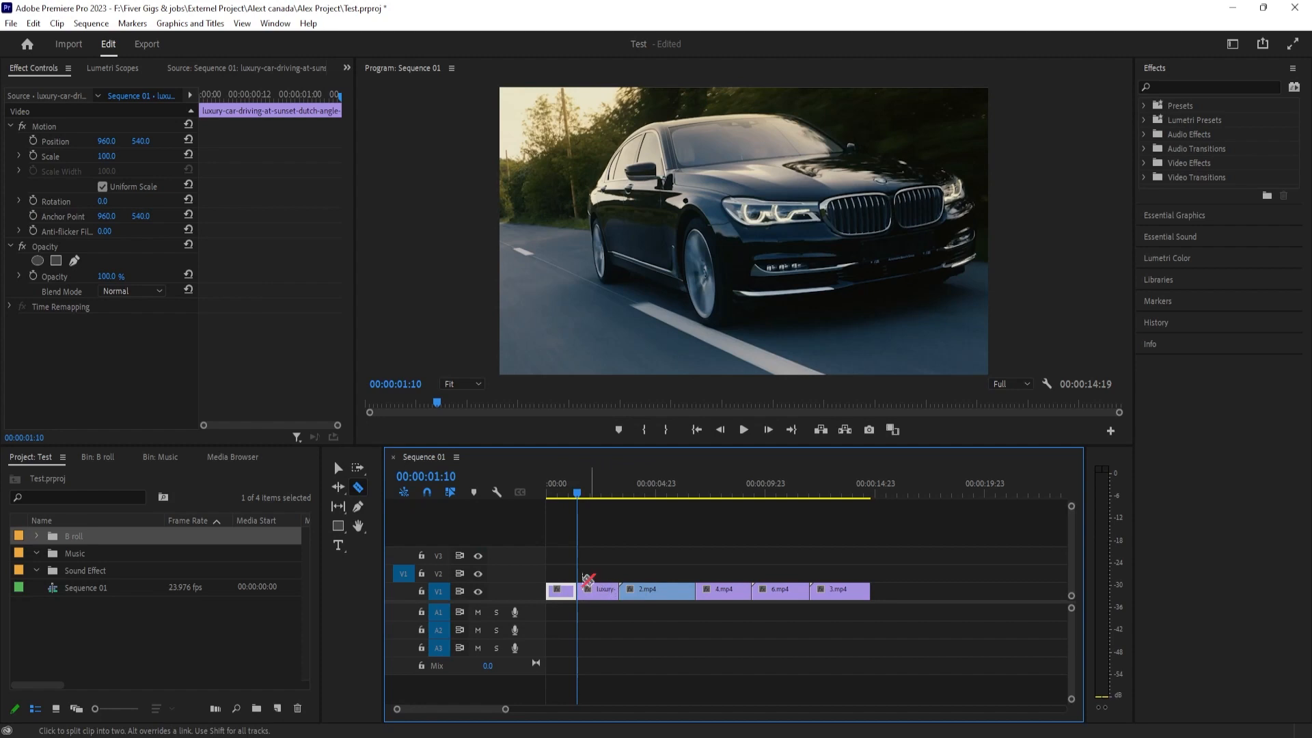
{"action": "left_click", "coordinate": [599, 592]}
{"action": "left_click", "coordinate": [563, 591]}
{"action": "key", "text": "ctrl+z"}
{"action": "key", "text": "ctrl+z"}
{"action": "key", "text": "ctrl+z"}
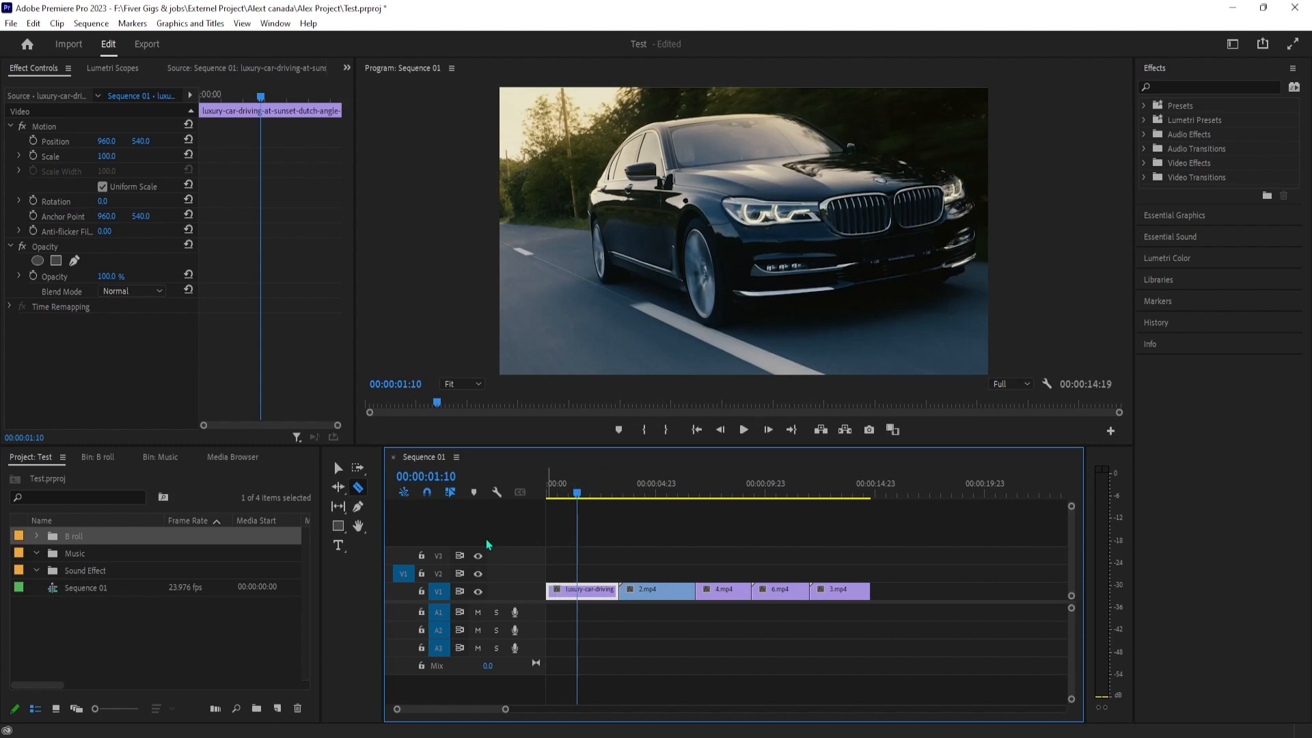
Split the luxury-car clip at 00:00:01:10 with the Razor tool and delete its second part, leaving the gap open
{"action": "left_click", "coordinate": [577, 591]}
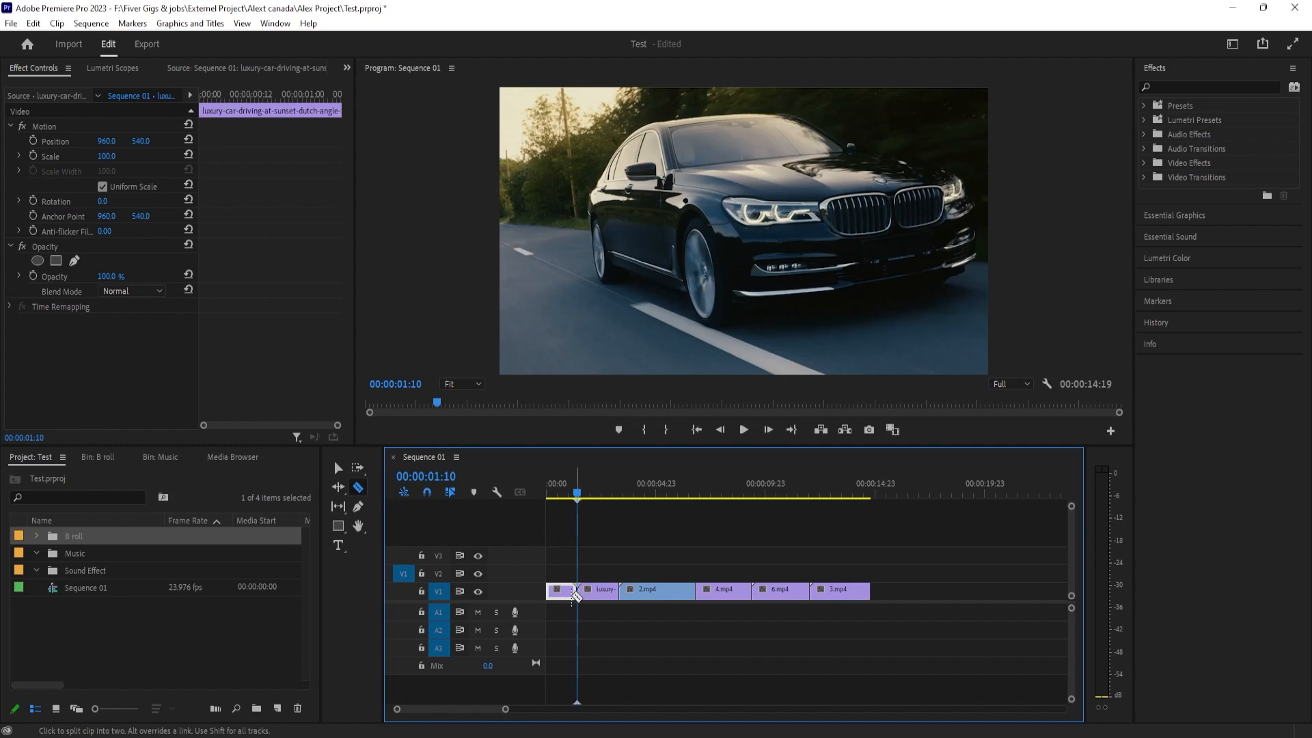
{"action": "key", "text": "v"}
{"action": "left_click_drag", "start_coordinate": [578, 497], "coordinate": [557, 498]}
{"action": "left_click", "coordinate": [602, 595]}
{"action": "left_click", "coordinate": [604, 601]}
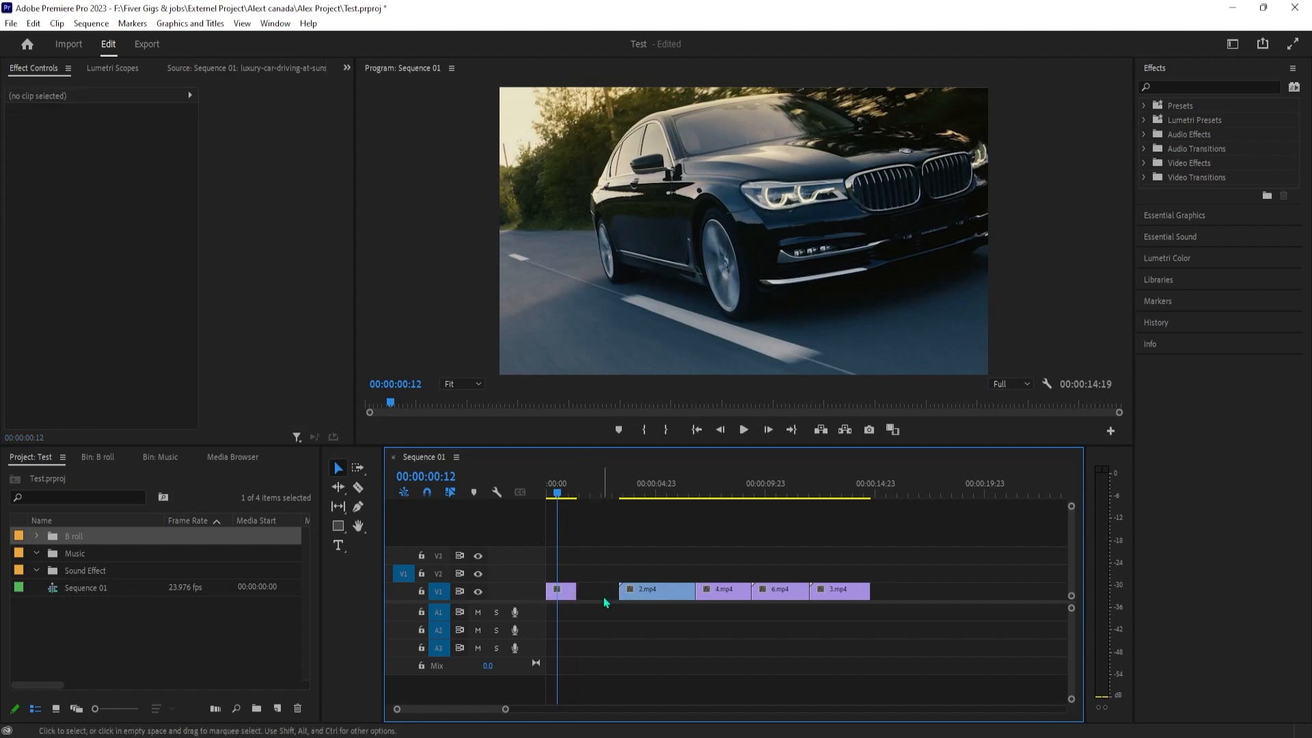
{"action": "left_click_drag", "start_coordinate": [558, 494], "coordinate": [592, 495]}
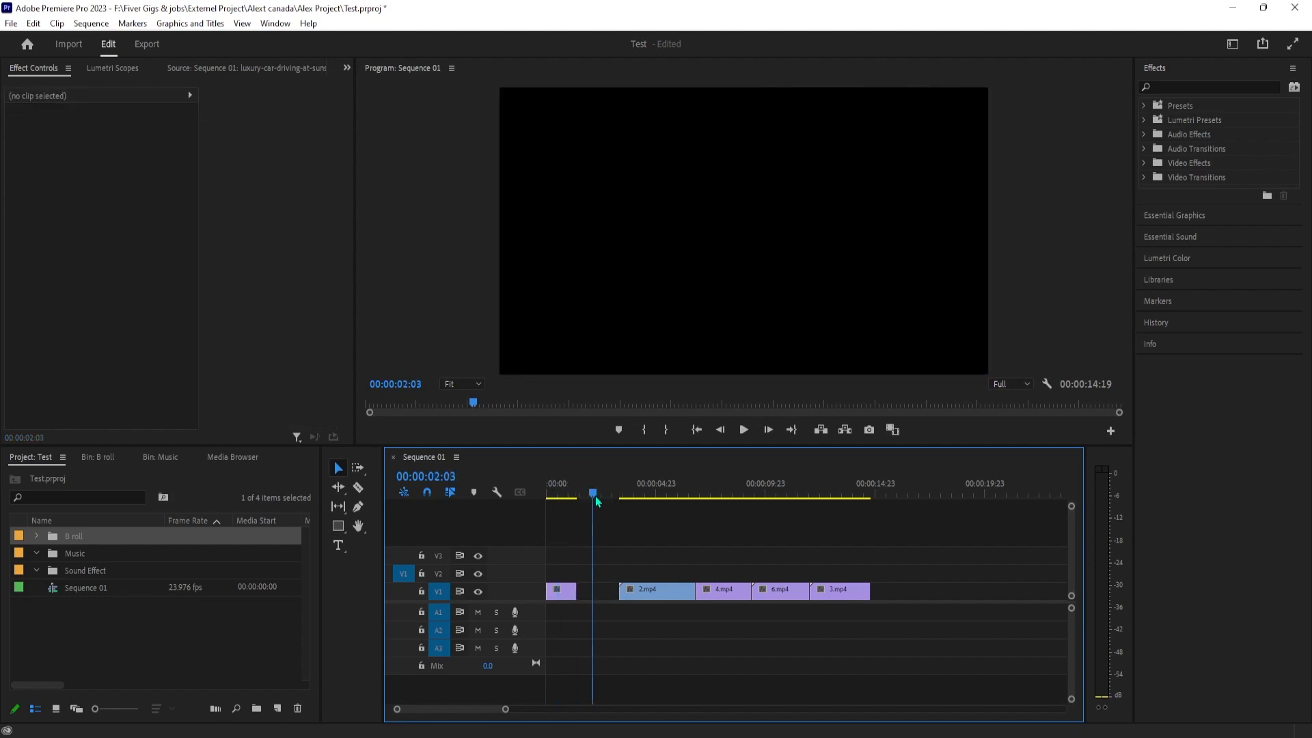
Delete the gap between the luxury-car and 2.mp4 clips, and enlarge the Timeline panel in height and width
{"action": "left_click", "coordinate": [594, 589]}
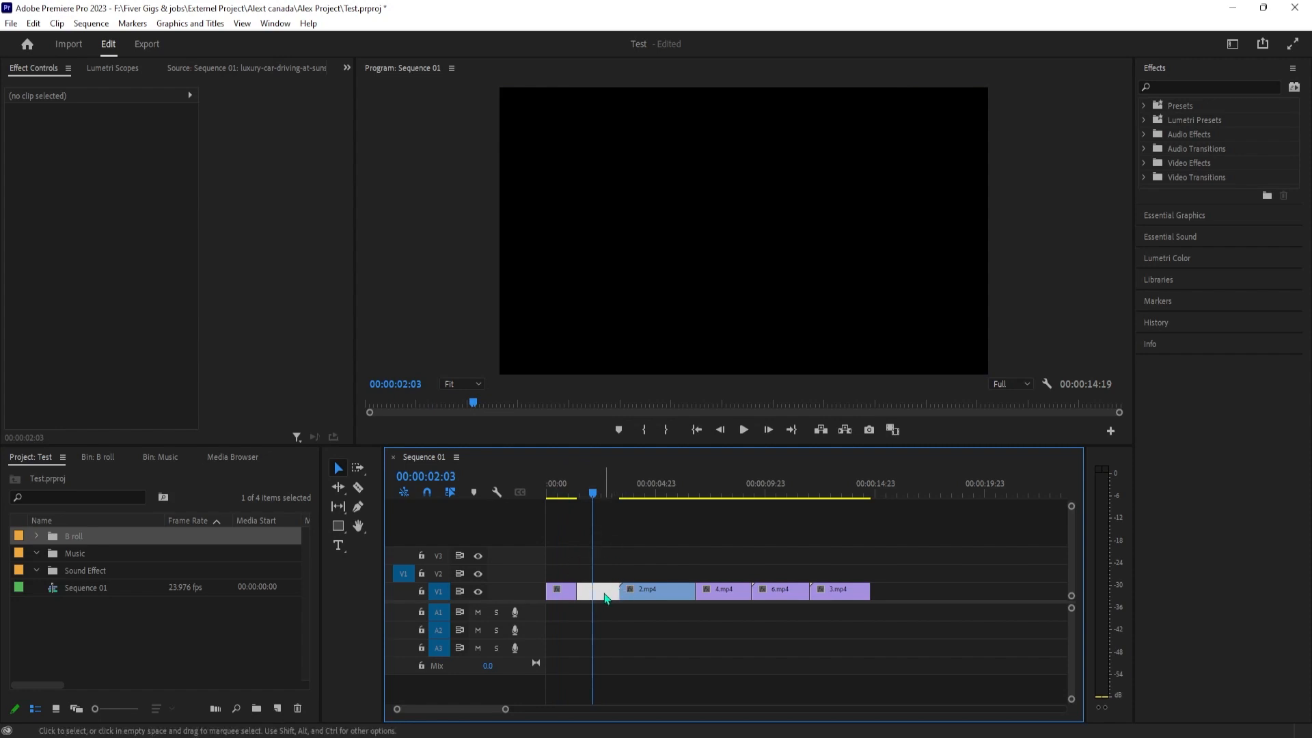
{"action": "key", "text": "Delete"}
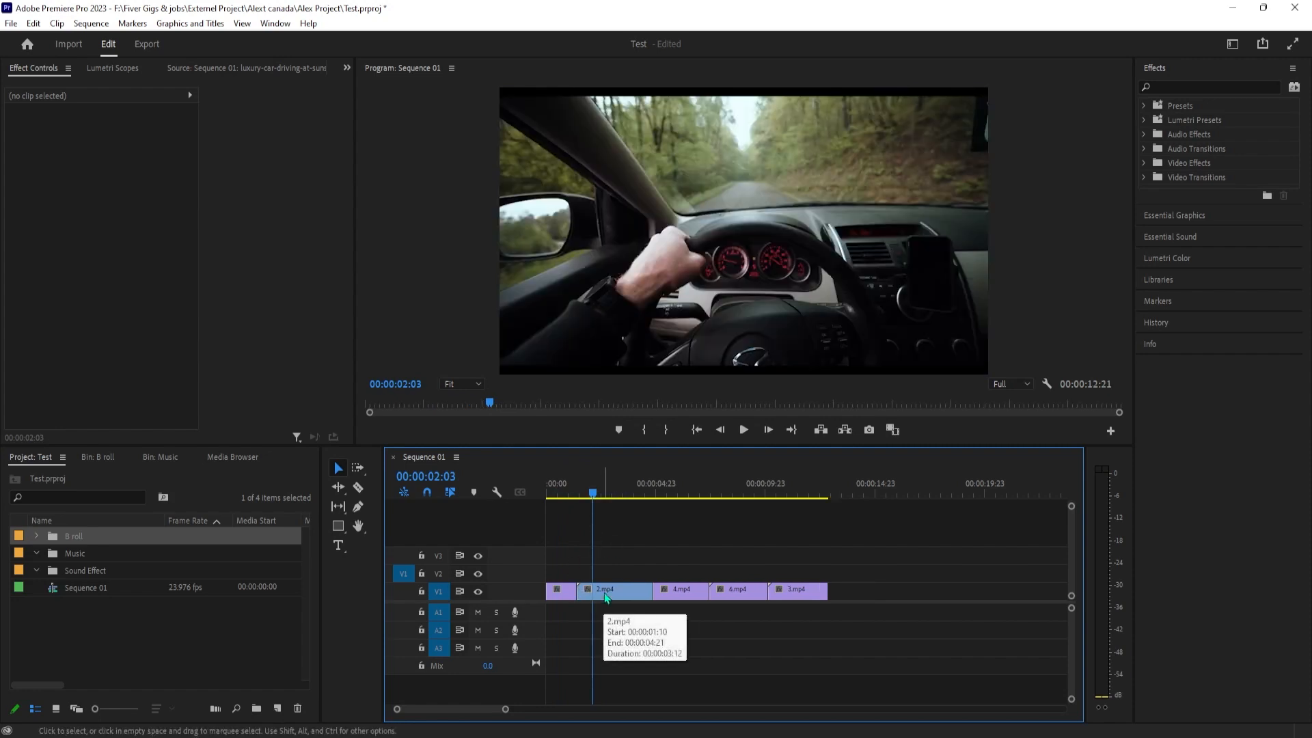
{"action": "left_click_drag", "start_coordinate": [508, 711], "coordinate": [497, 710]}
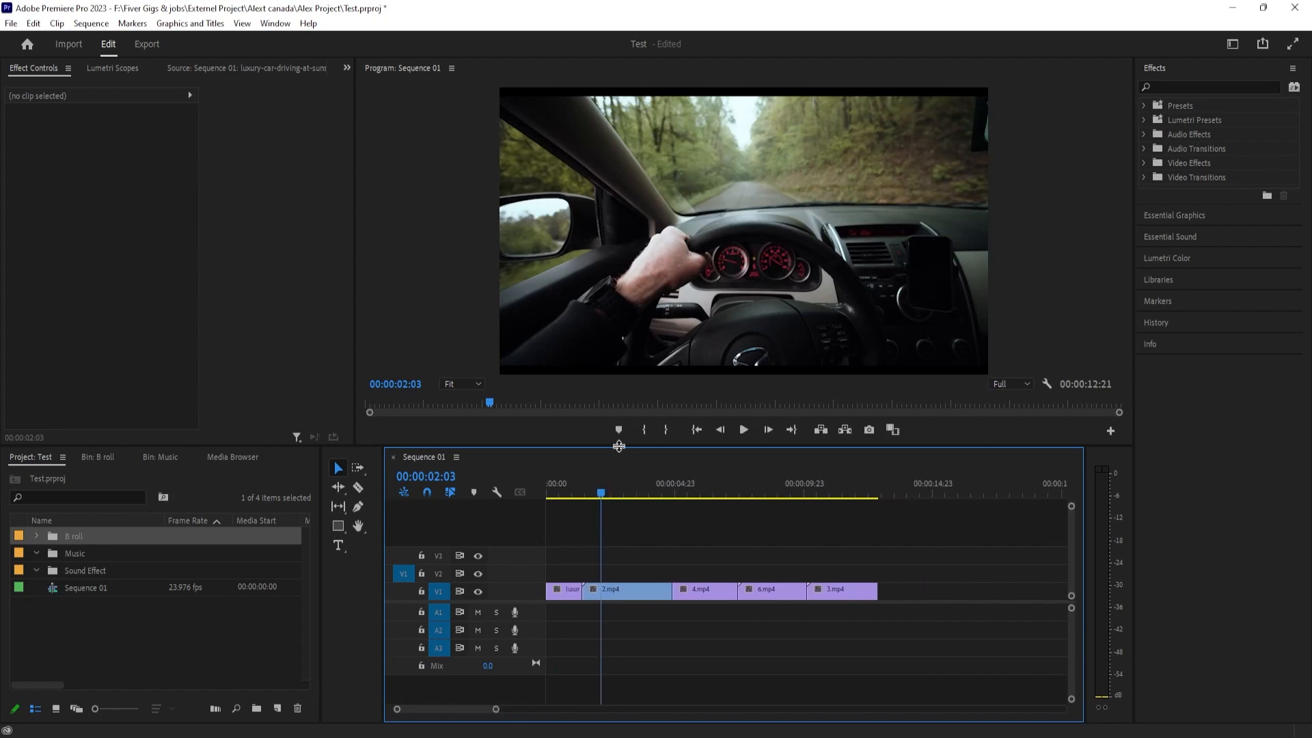
{"action": "left_click_drag", "start_coordinate": [619, 446], "coordinate": [618, 430]}
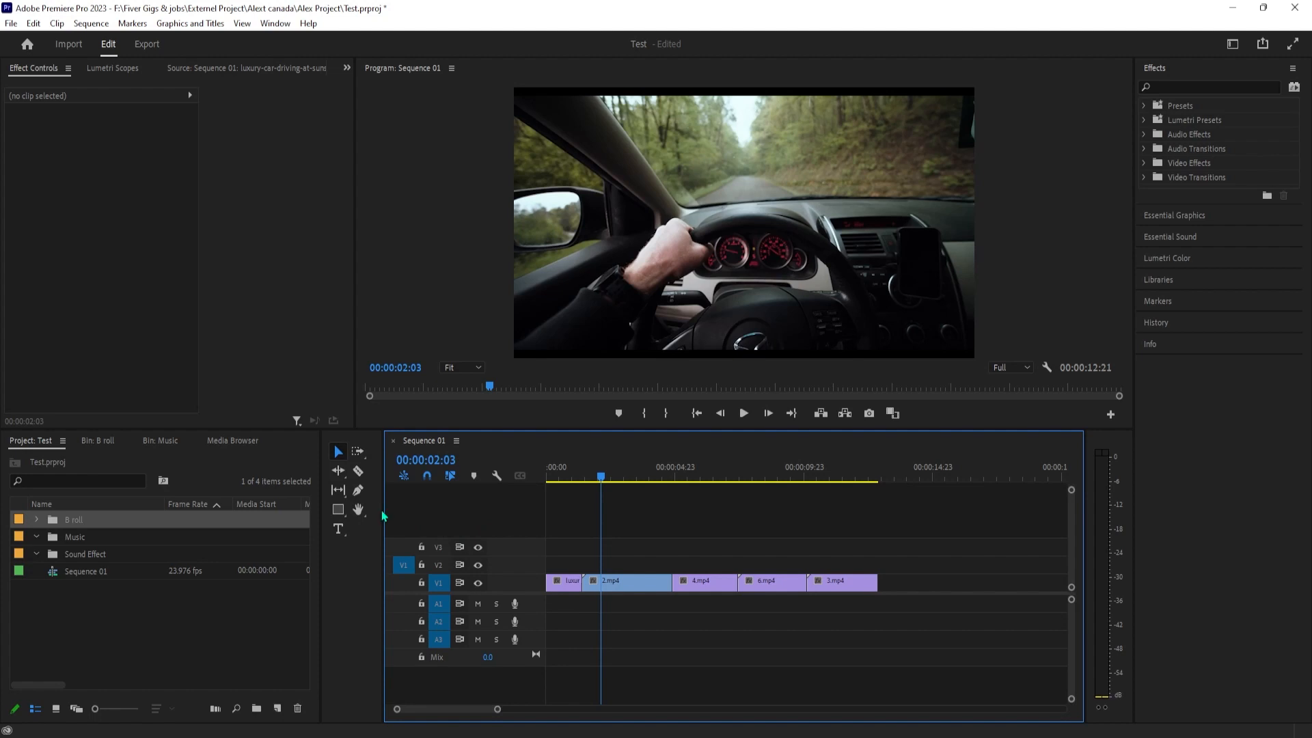
{"action": "left_click_drag", "start_coordinate": [383, 506], "coordinate": [366, 509]}
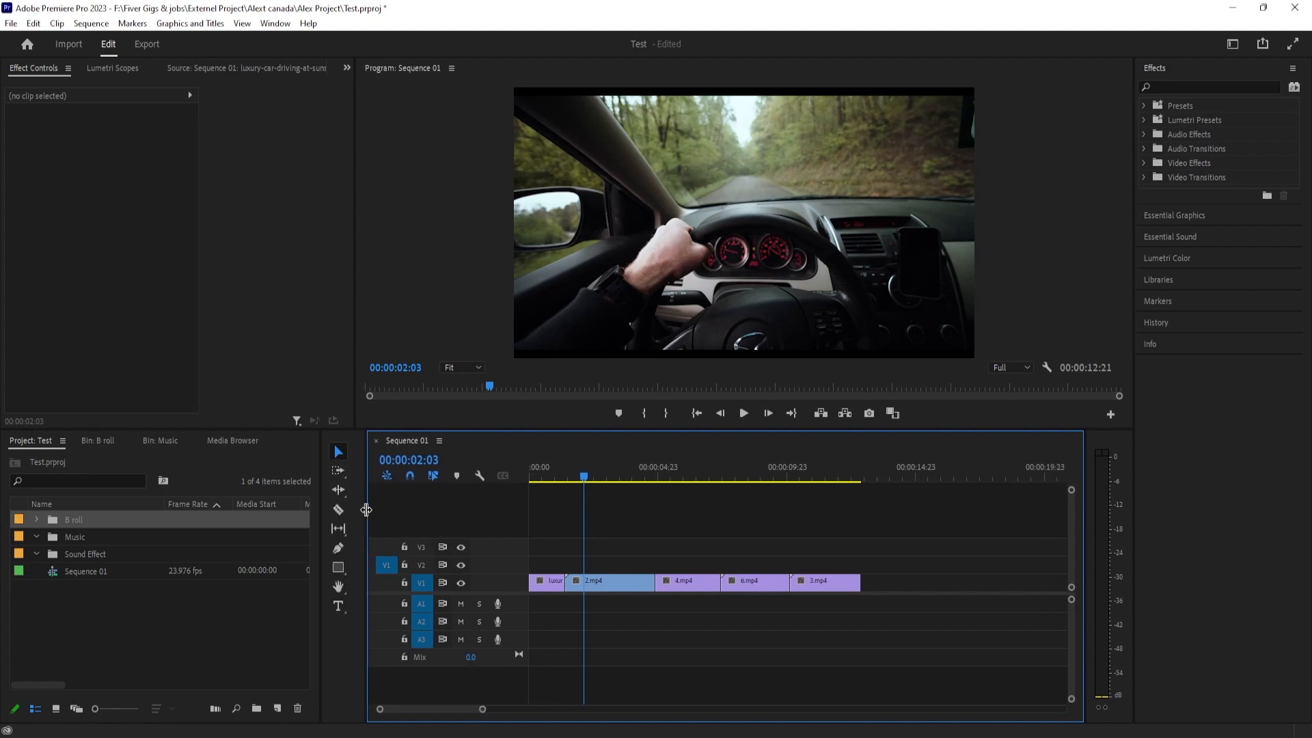
Slow the 3.mp4 clip down to 20% speed with Frame Sampling interpolation and play the result
{"action": "left_click_drag", "start_coordinate": [582, 476], "coordinate": [747, 521]}
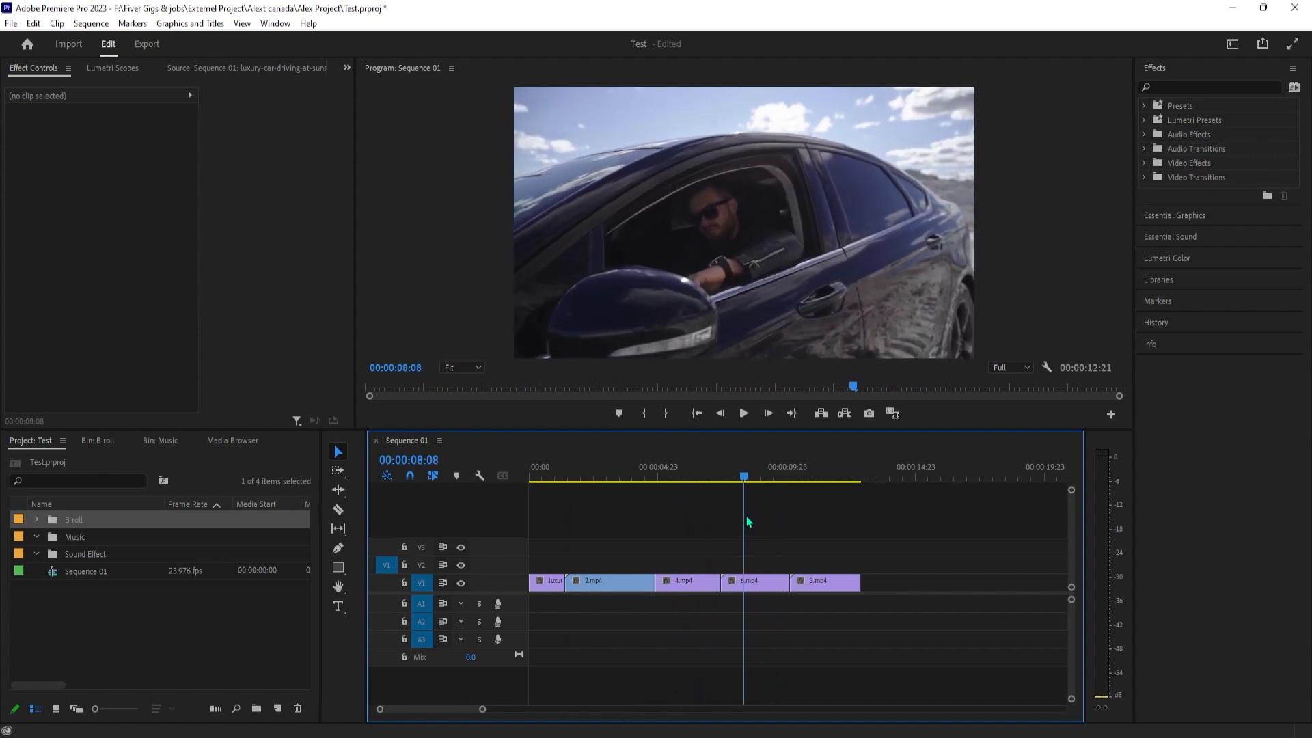
{"action": "left_click", "coordinate": [765, 582]}
{"action": "left_click", "coordinate": [824, 482]}
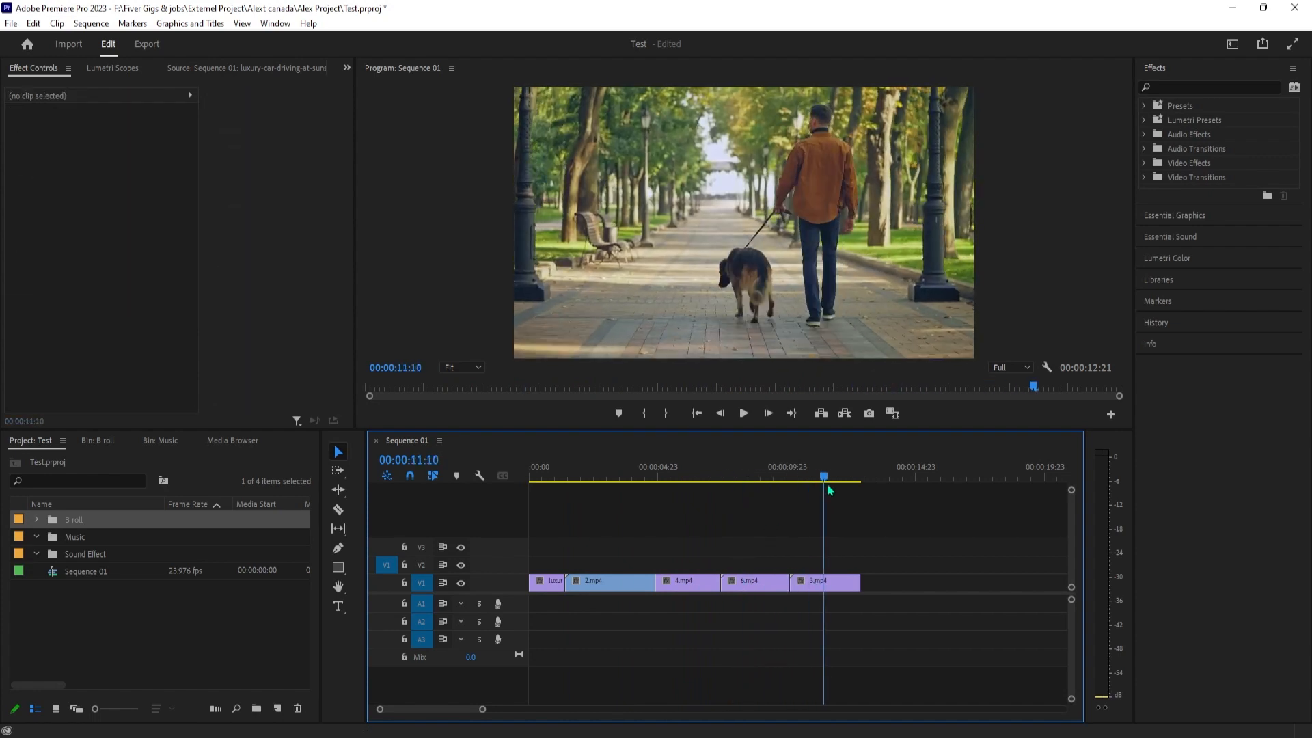
{"action": "left_click", "coordinate": [845, 585]}
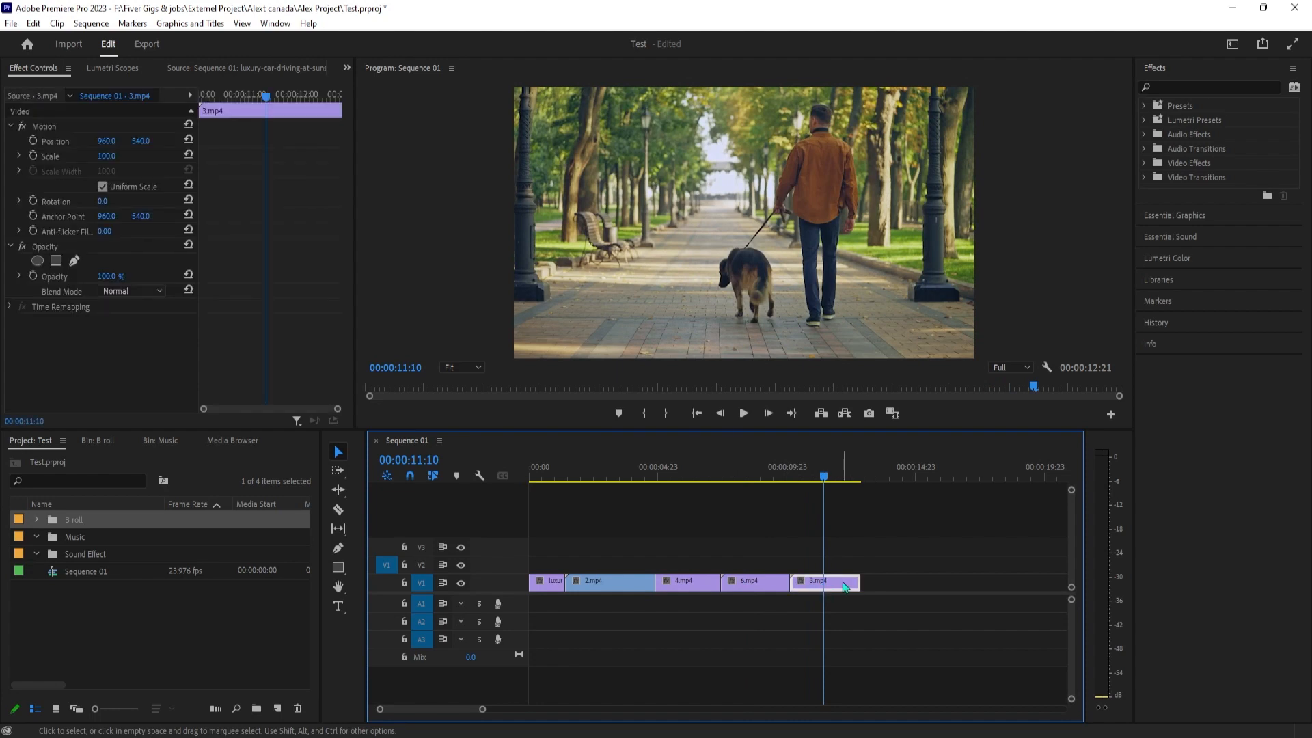
{"action": "right_click", "coordinate": [841, 585]}
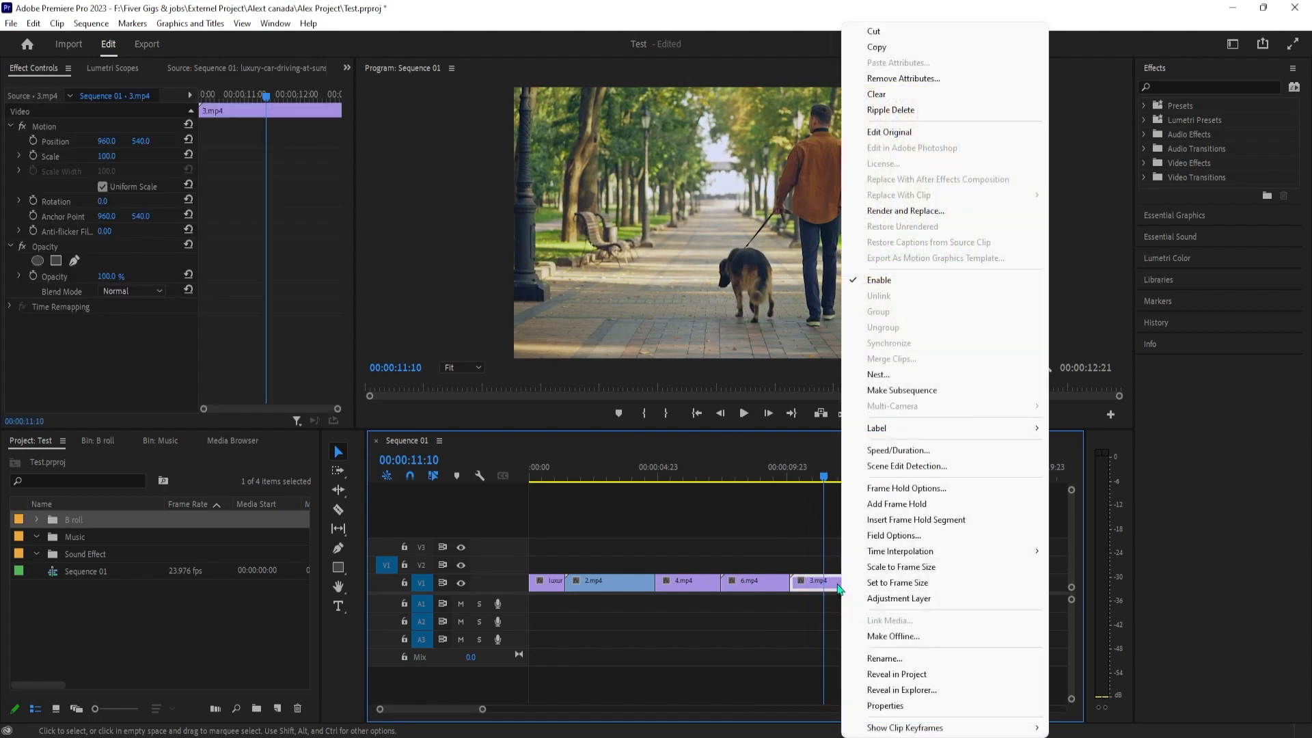
{"action": "left_click", "coordinate": [887, 451]}
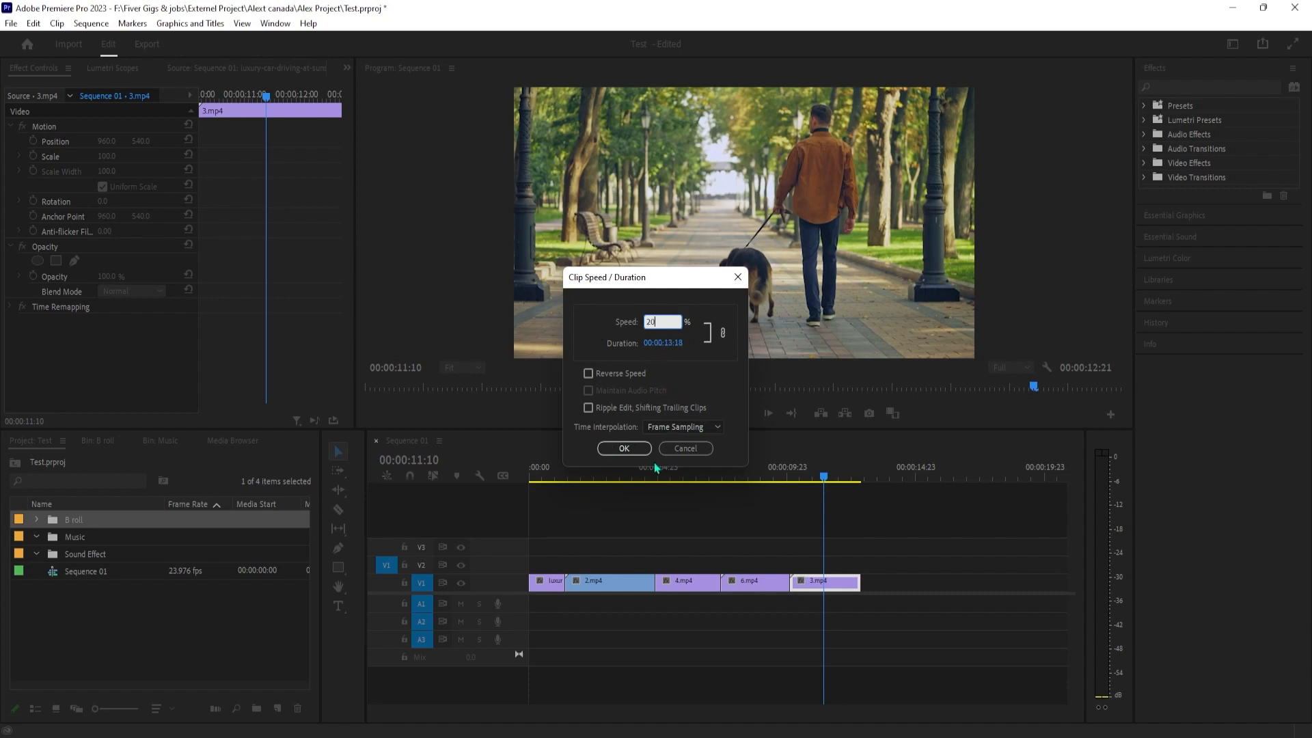
{"action": "left_click", "coordinate": [622, 449]}
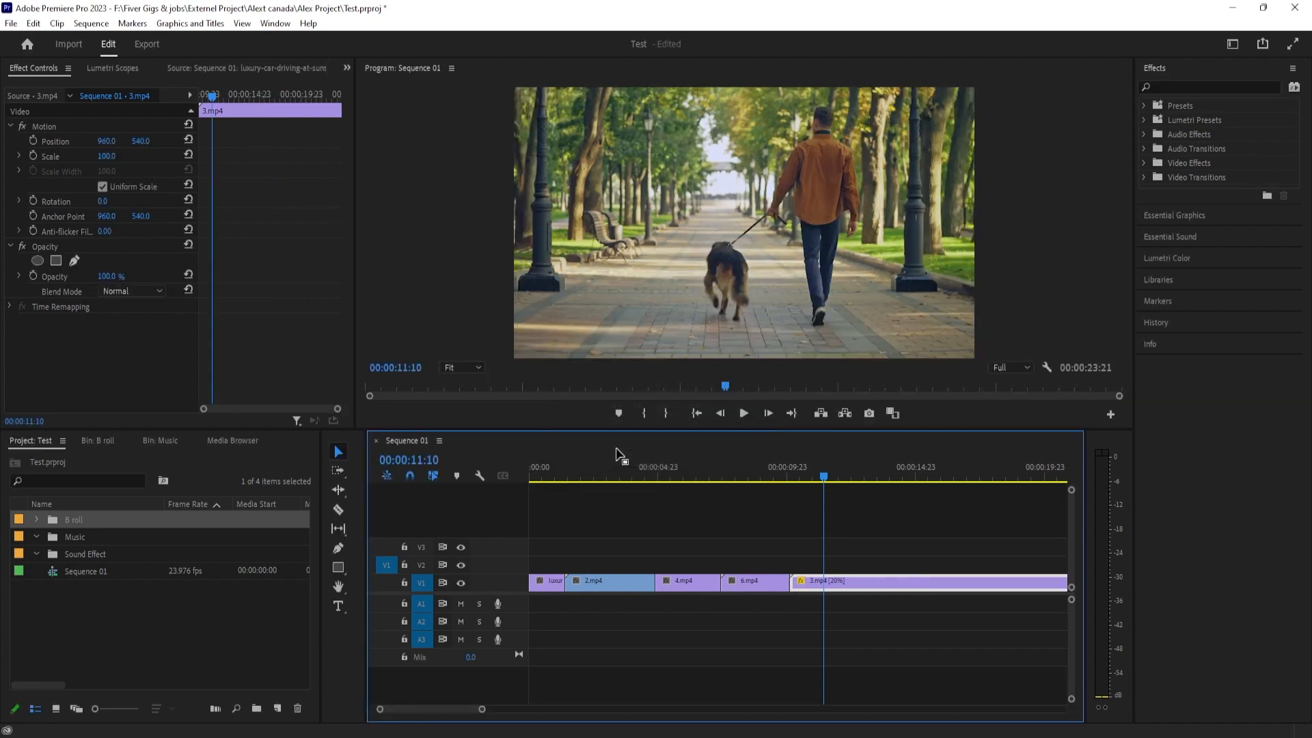
{"action": "left_click", "coordinate": [793, 476]}
{"action": "key", "text": "space"}
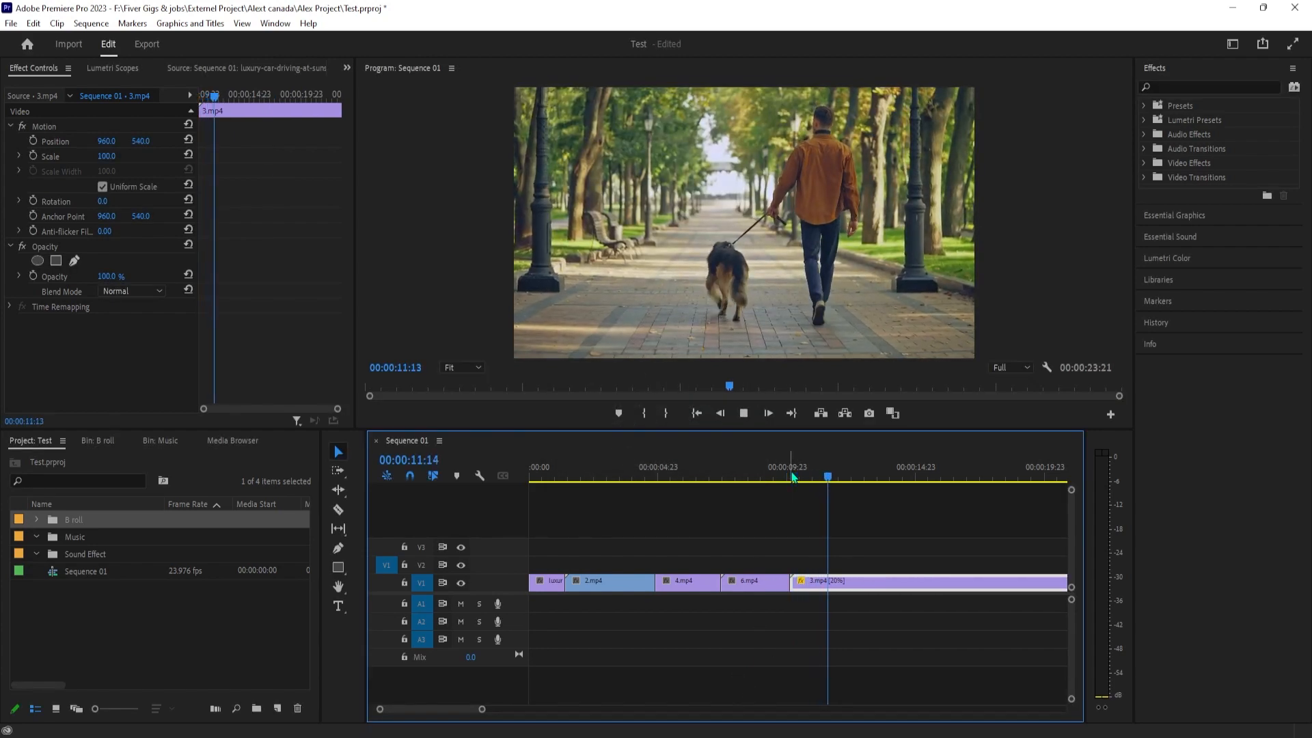
Change the slowed 3.mp4 clip's time interpolation to Optical Flow and play part of it
{"action": "right_click", "coordinate": [860, 582]}
{"action": "left_click", "coordinate": [868, 454]}
{"action": "left_click", "coordinate": [683, 427]}
{"action": "left_click", "coordinate": [686, 476]}
{"action": "left_click", "coordinate": [624, 448]}
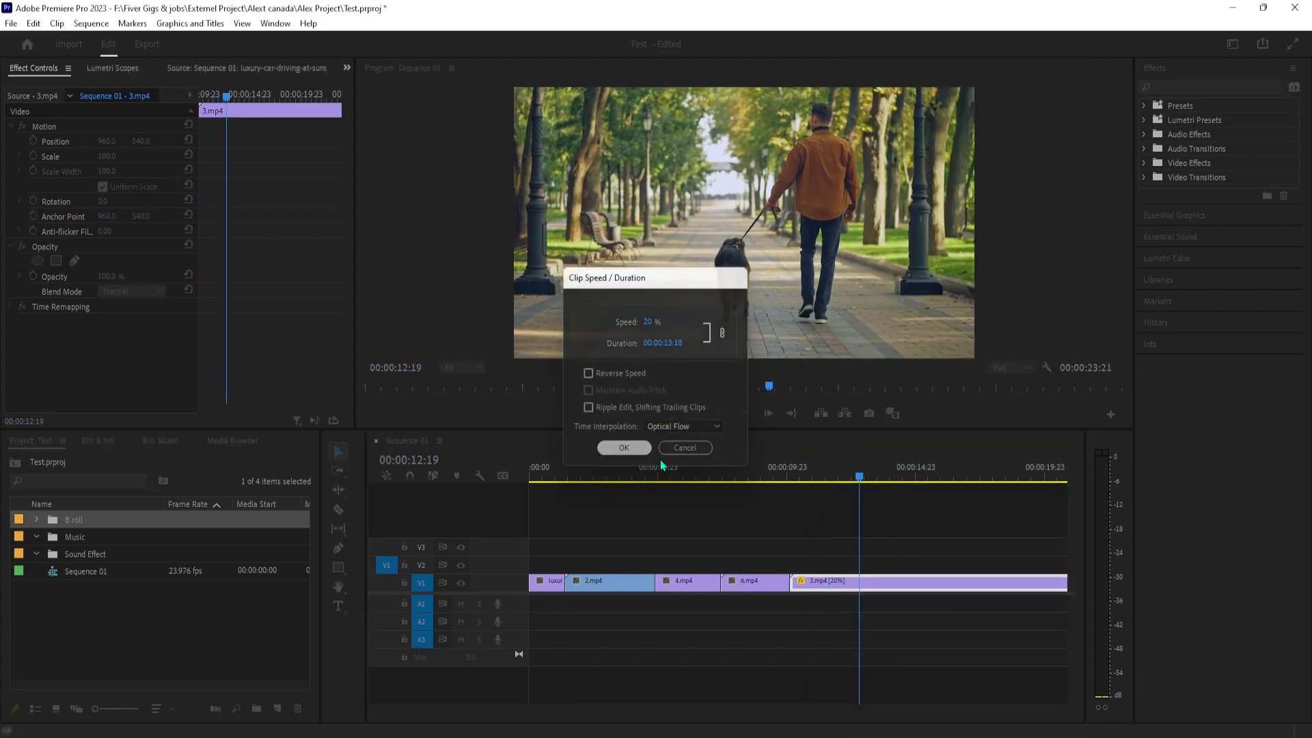
{"action": "left_click", "coordinate": [818, 478]}
{"action": "key", "text": "space"}
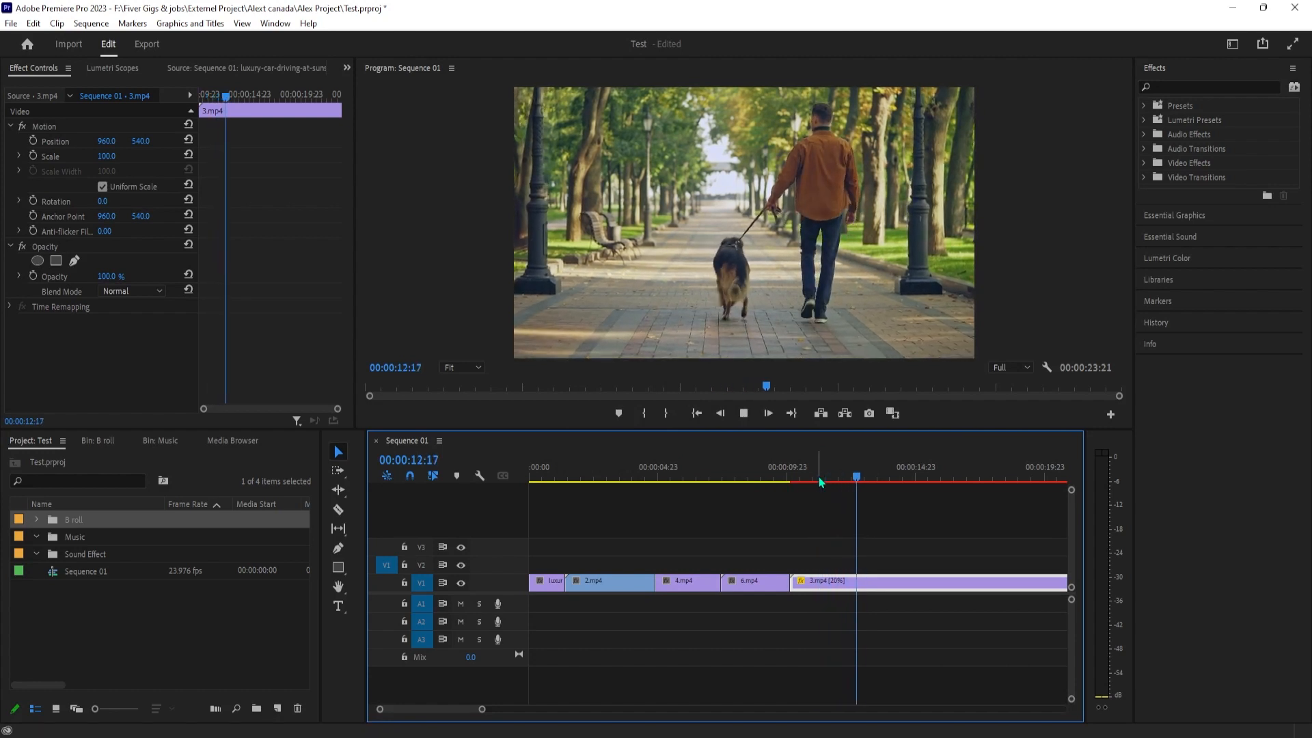
Return the 3.mp4 clip to Frame Sampling interpolation and speed it up so that it ends at 00:00:11:12
{"action": "right_click", "coordinate": [830, 576]}
{"action": "left_click", "coordinate": [881, 450]}
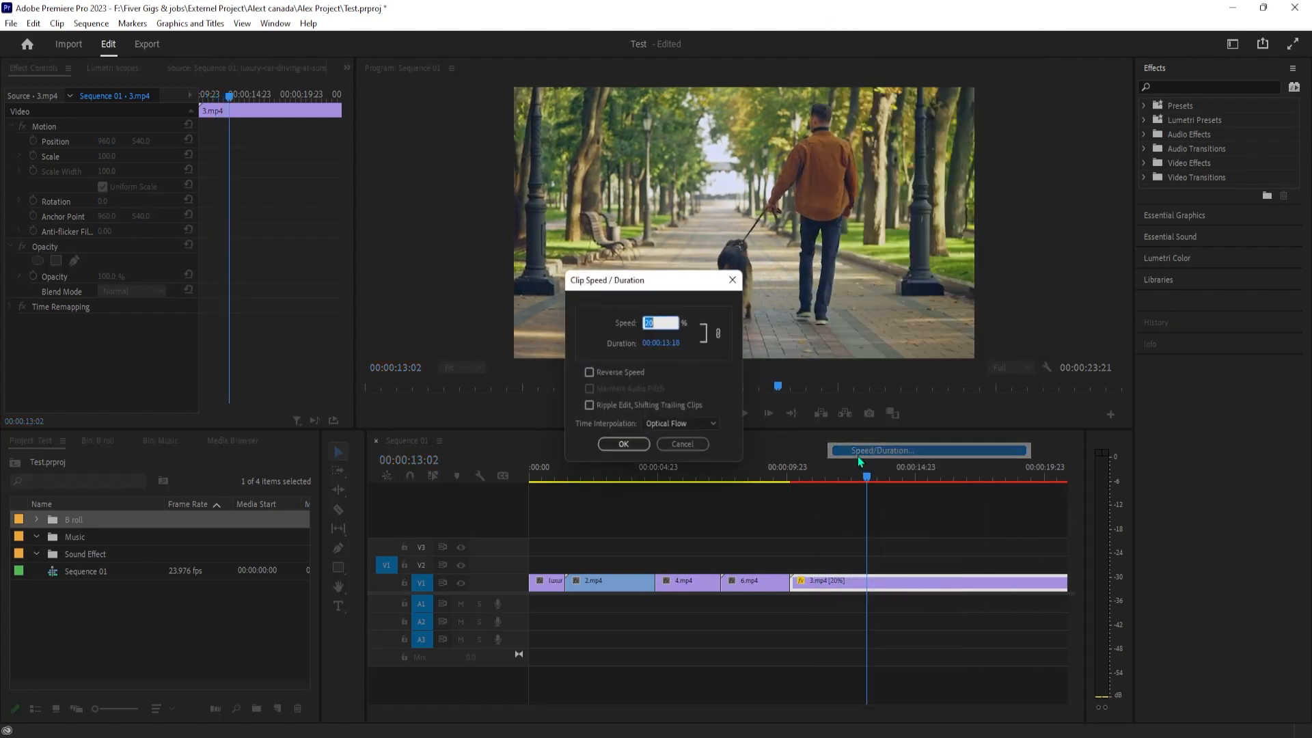
{"action": "left_click", "coordinate": [684, 426]}
{"action": "left_click", "coordinate": [683, 442]}
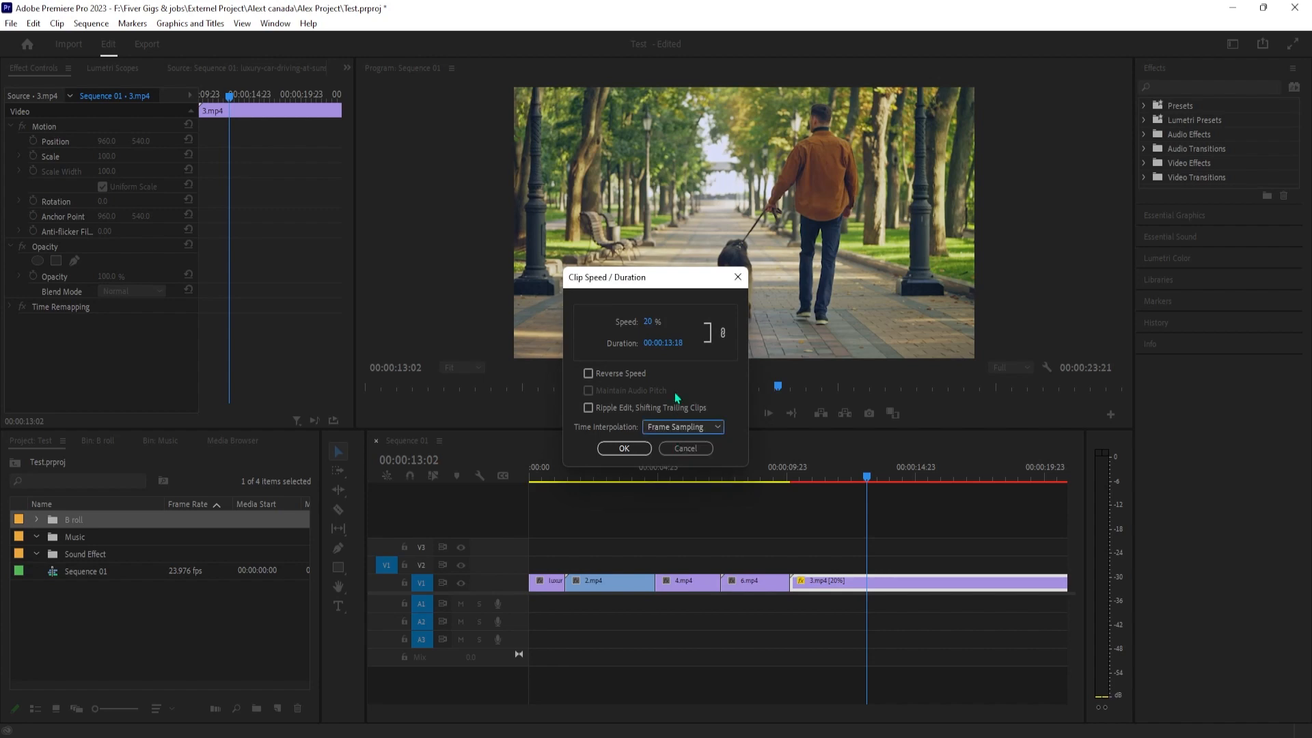
{"action": "left_click", "coordinate": [648, 322]}
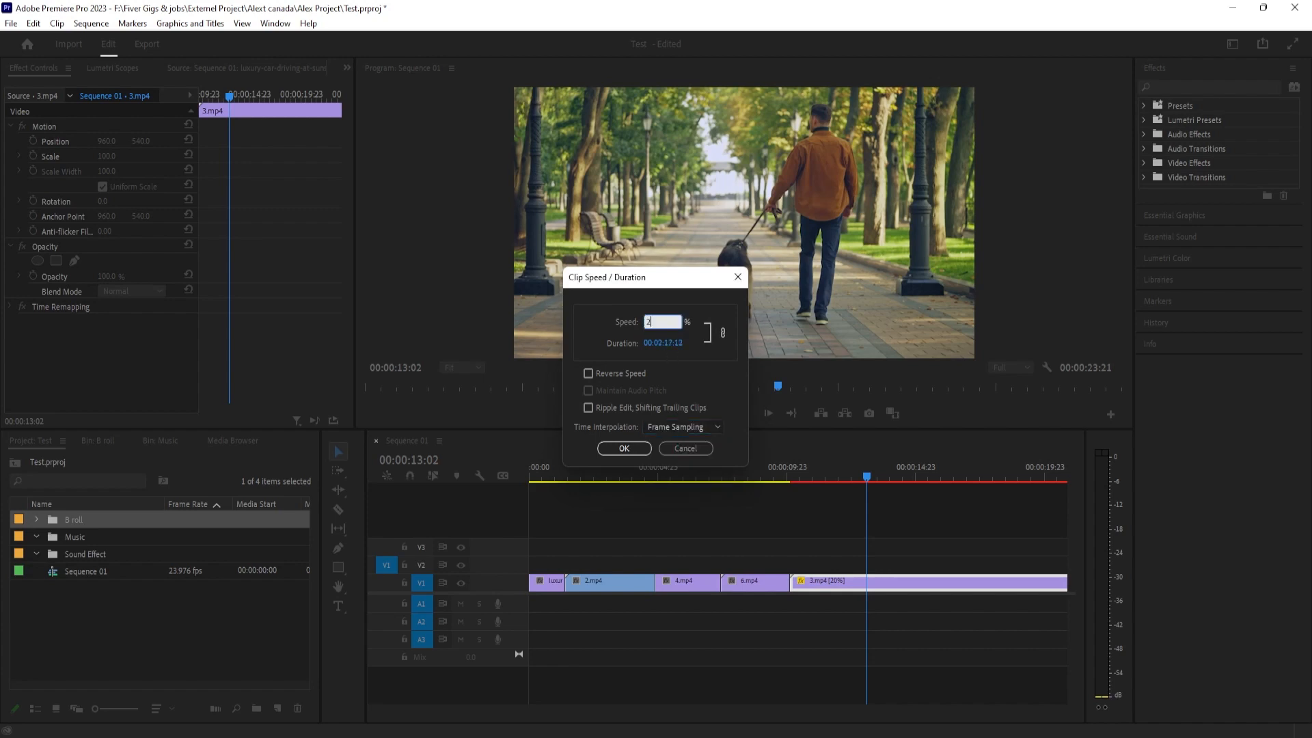
{"action": "key", "text": "Return"}
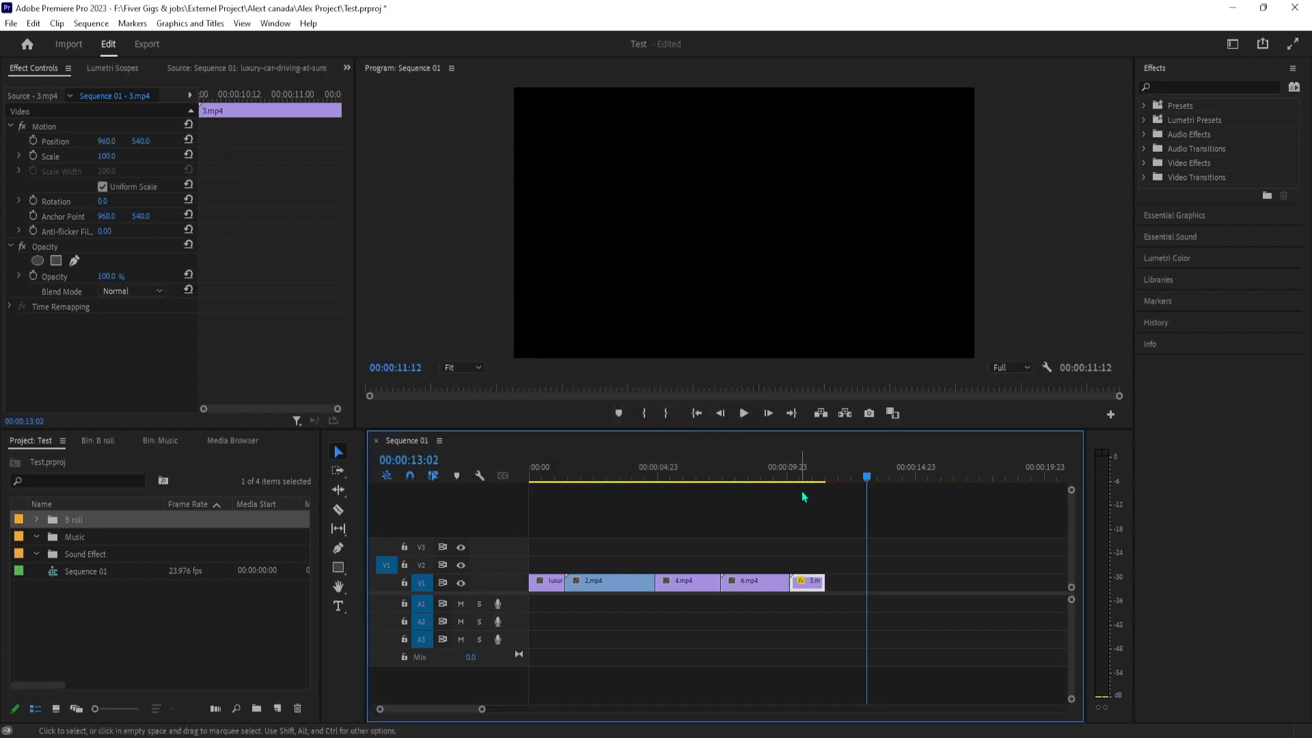
Play the sped-up 3.mp4 clip several times, and leave the playhead at 00:00:02:22 in the 2.mp4 clip
{"action": "left_click", "coordinate": [797, 476]}
{"action": "key", "text": "space"}
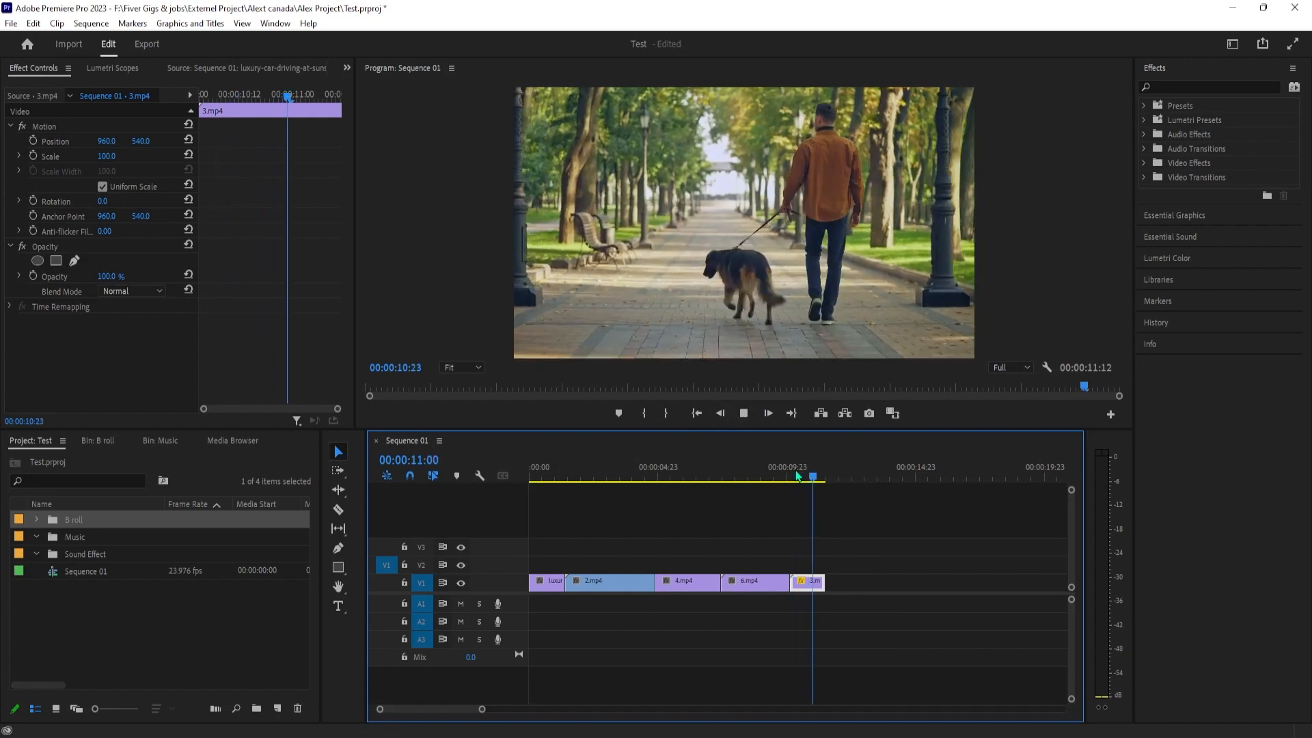
{"action": "left_click", "coordinate": [784, 470]}
{"action": "key", "text": "space"}
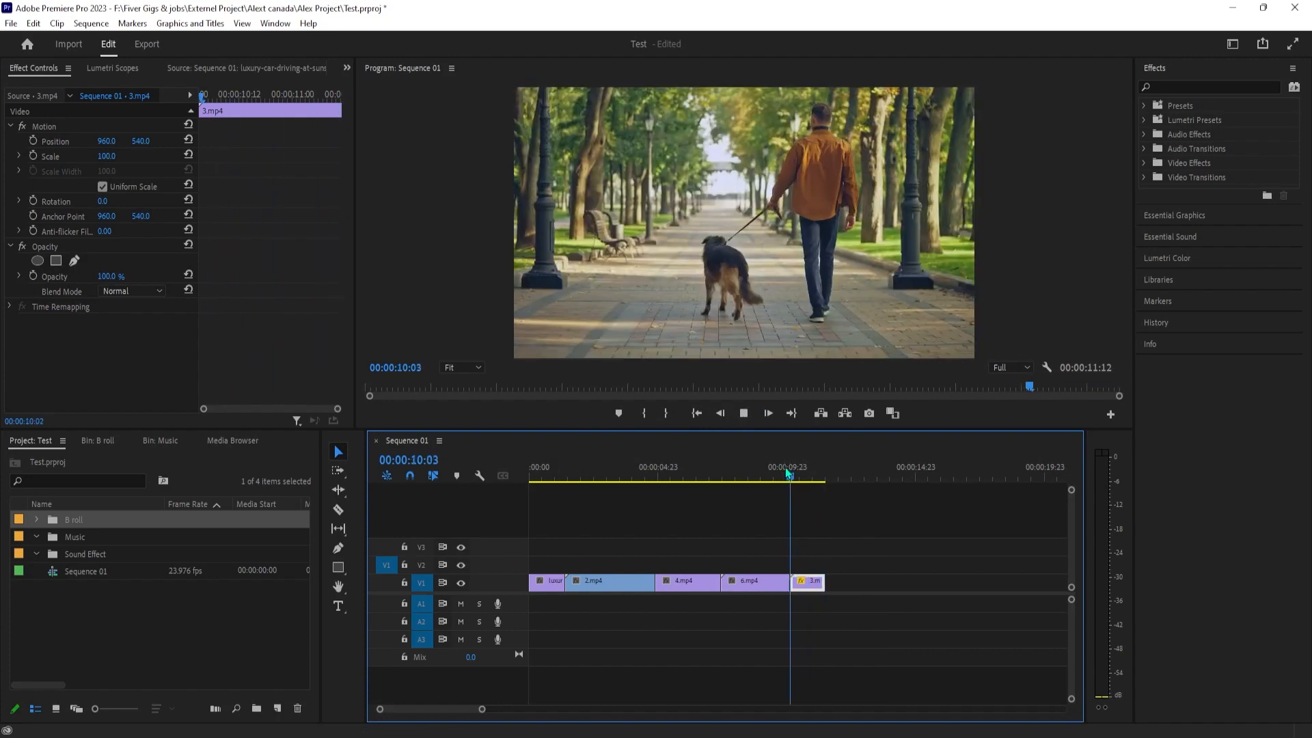
{"action": "key", "text": "space"}
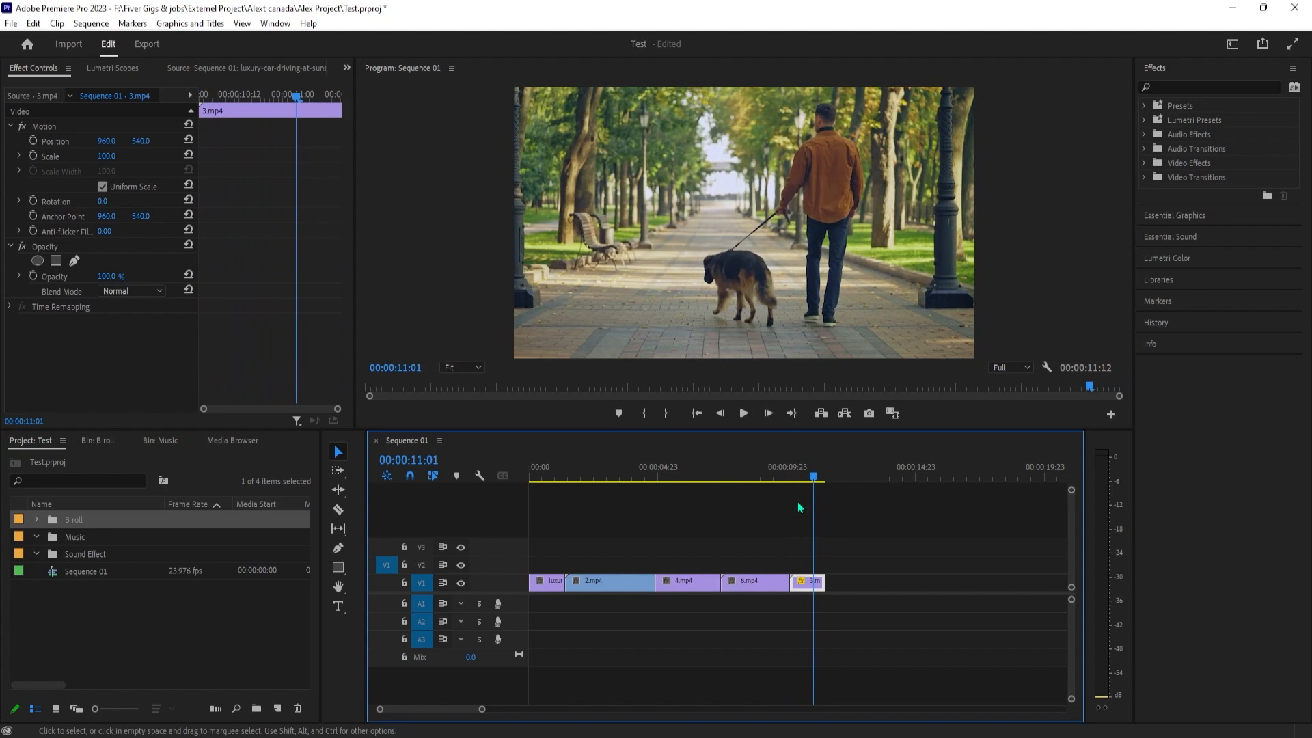
{"action": "left_click", "coordinate": [792, 473]}
{"action": "key", "text": "space"}
{"action": "key", "text": "space"}
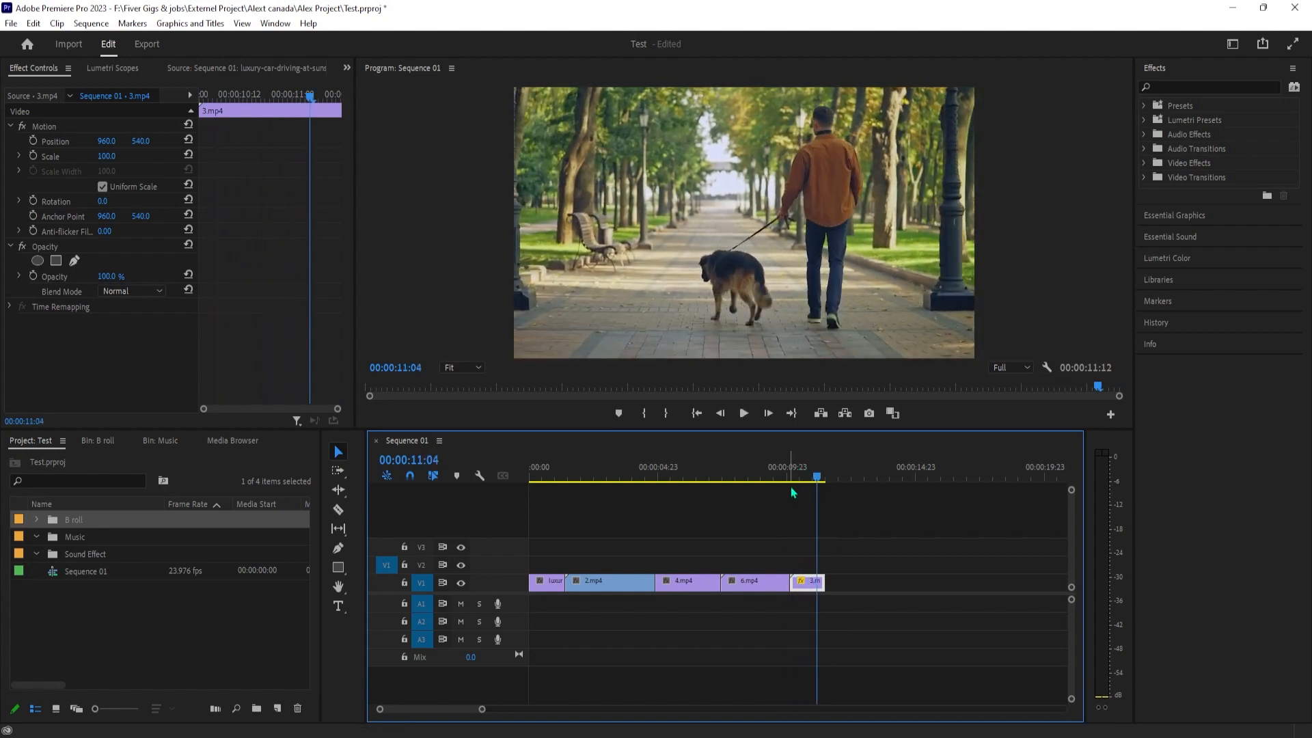
{"action": "mouse_move", "coordinate": [481, 709]}
{"action": "left_mouse_down"}
{"action": "mouse_move", "coordinate": [471, 713]}
{"action": "mouse_move", "coordinate": [484, 711]}
{"action": "left_mouse_up"}
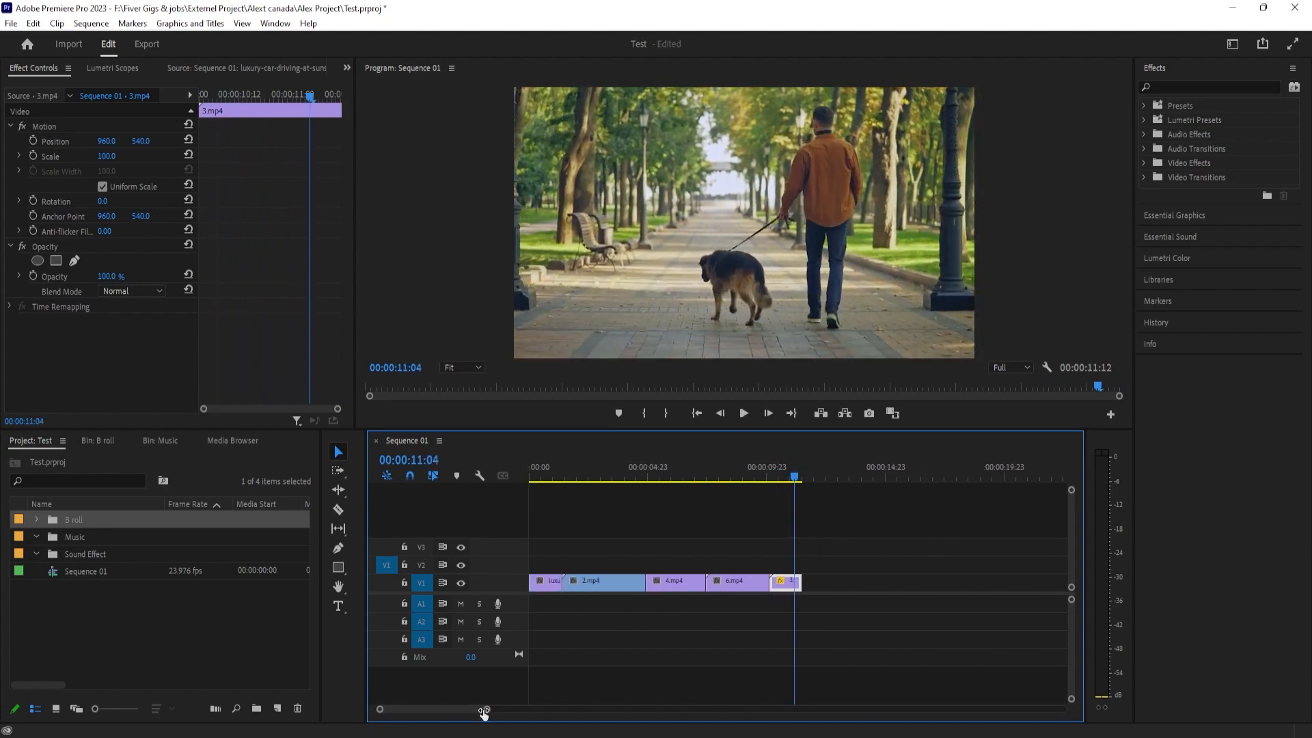
{"action": "left_click", "coordinate": [635, 471]}
{"action": "left_click_drag", "start_coordinate": [633, 474], "coordinate": [599, 490]}
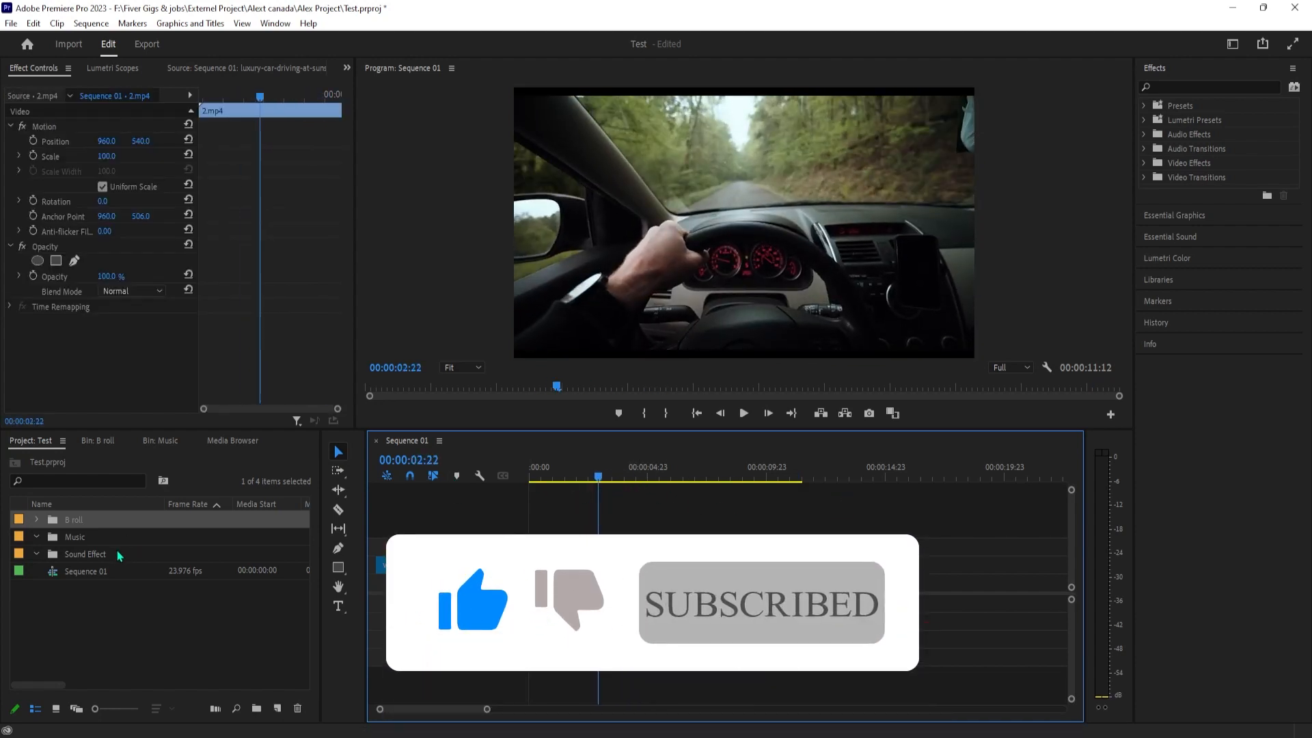
Close the B roll and Music bin panels and show the Test project's contents, leaving the B roll bin's name as it is
{"action": "right_click", "coordinate": [91, 441]}
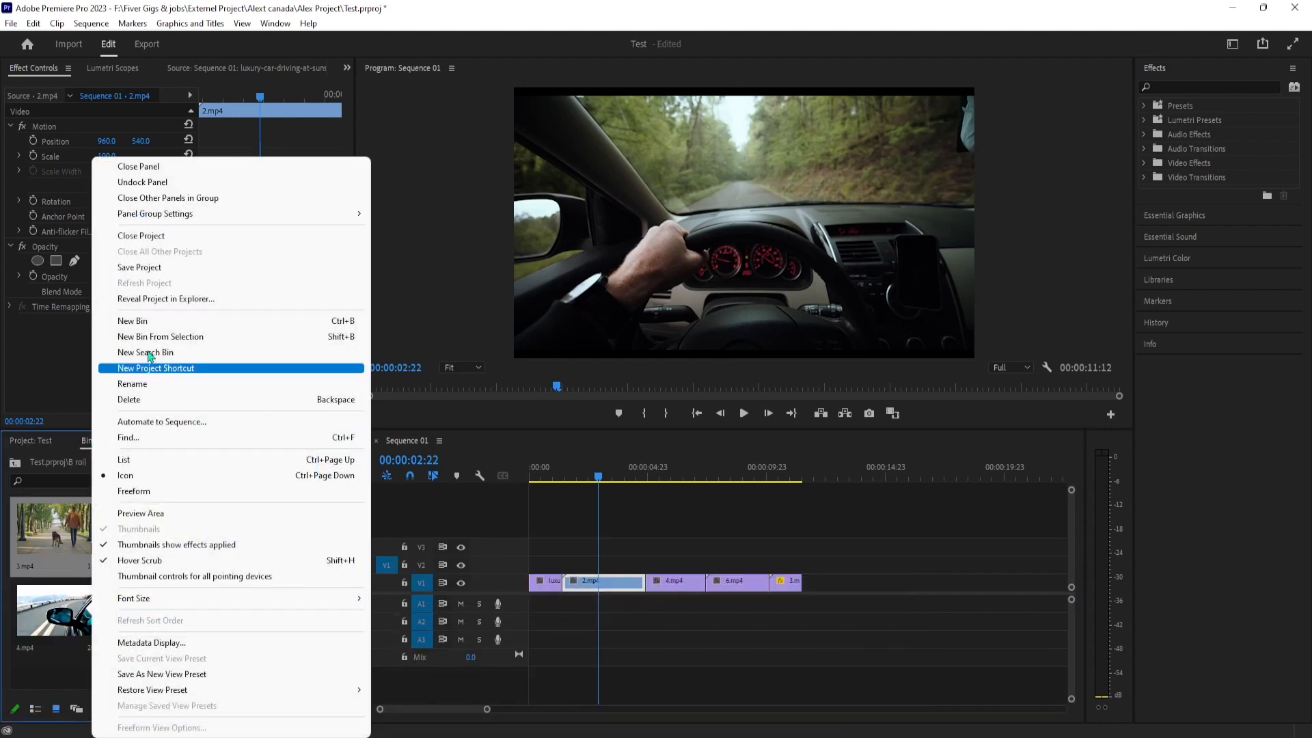
{"action": "left_click", "coordinate": [138, 167]}
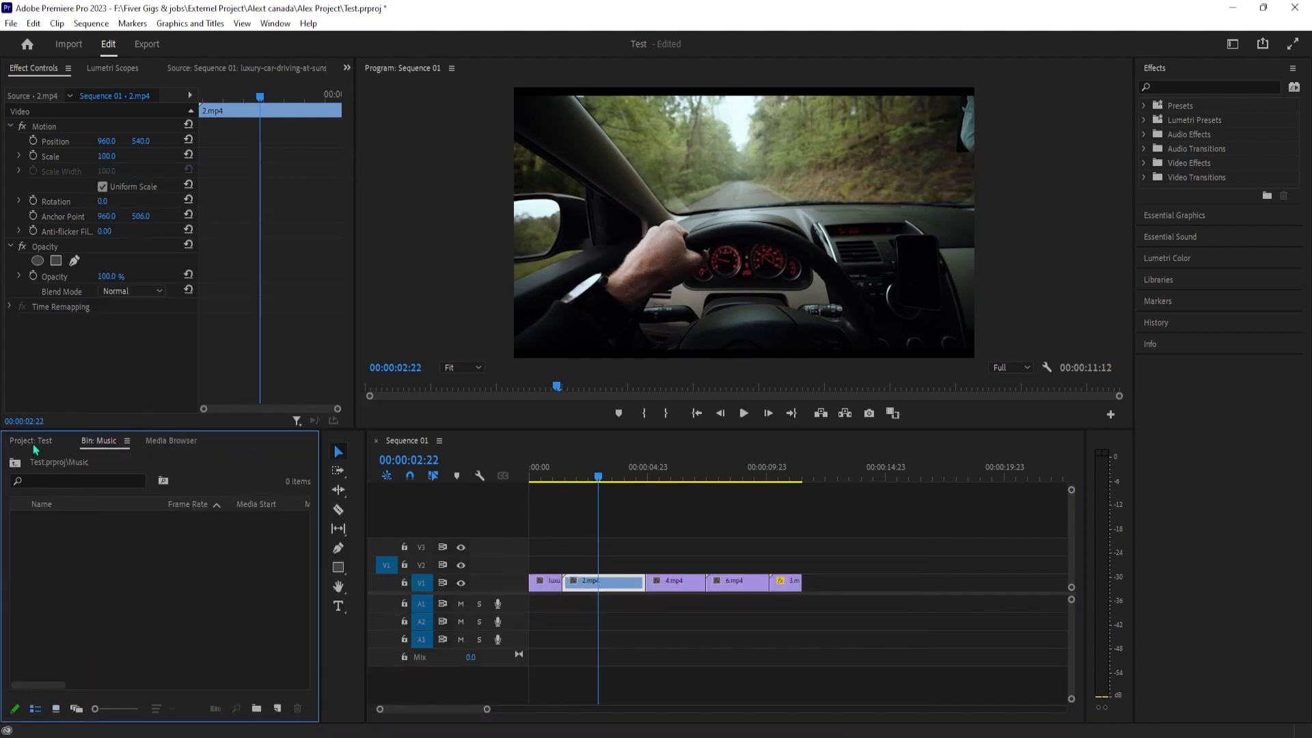
{"action": "right_click", "coordinate": [100, 442]}
{"action": "left_click", "coordinate": [138, 168]}
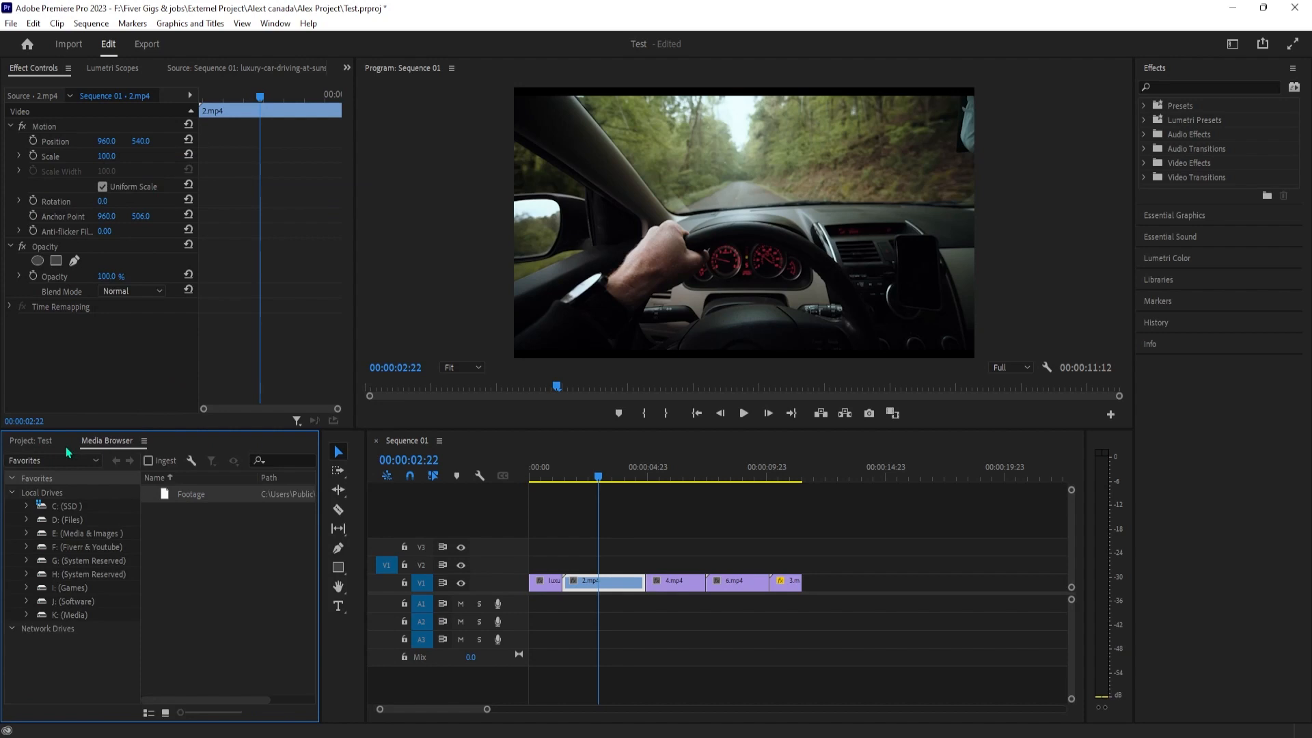
{"action": "left_click", "coordinate": [50, 442]}
{"action": "left_click", "coordinate": [69, 521]}
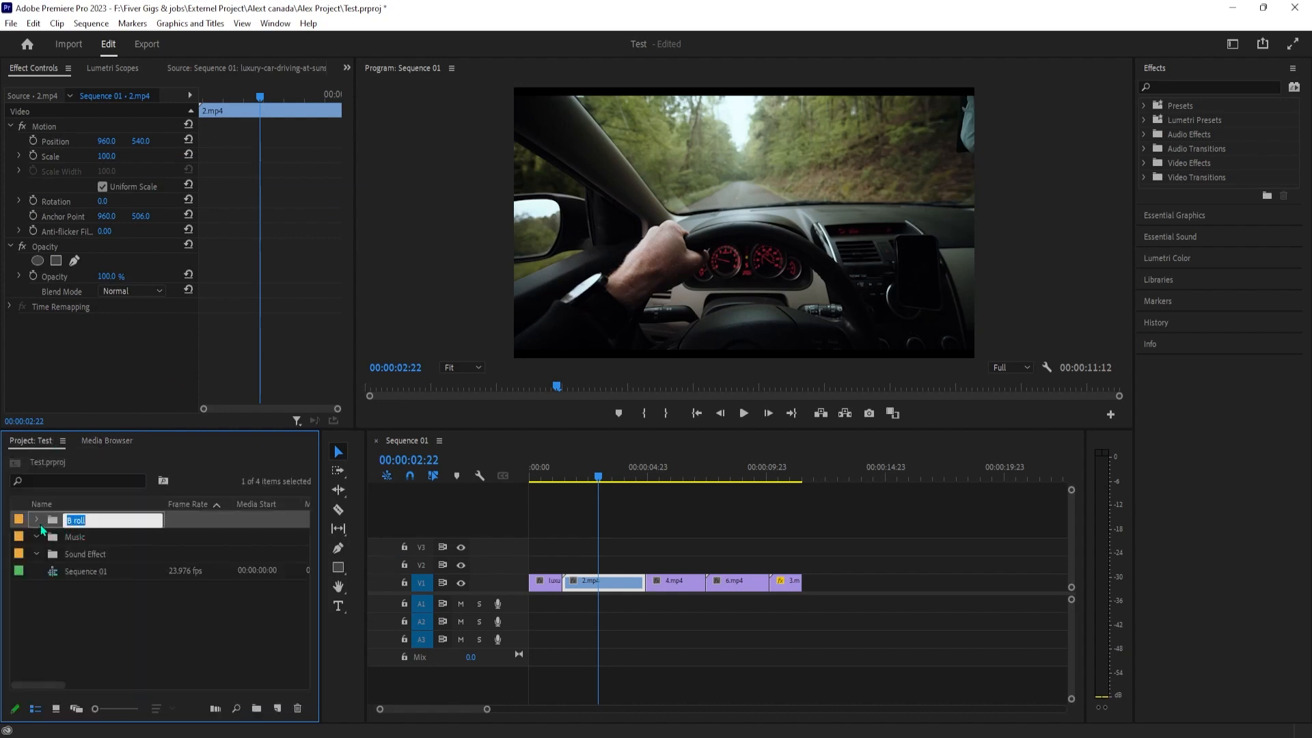
{"action": "left_click", "coordinate": [38, 521]}
{"action": "left_click", "coordinate": [38, 521]}
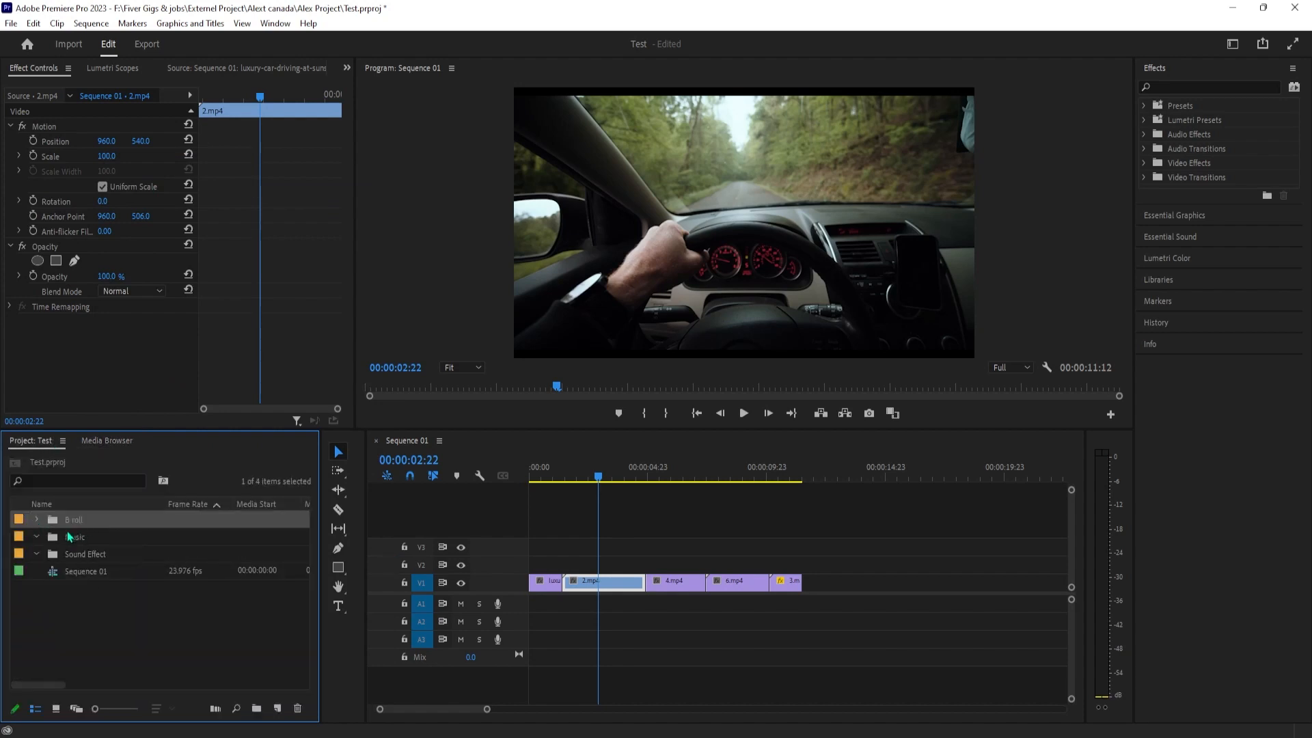
Apply the Cross Dissolve video transition at the cut between 2.mp4 and 4.mp4, and place the playhead at 00:00:04:06
{"action": "left_click", "coordinate": [1179, 85]}
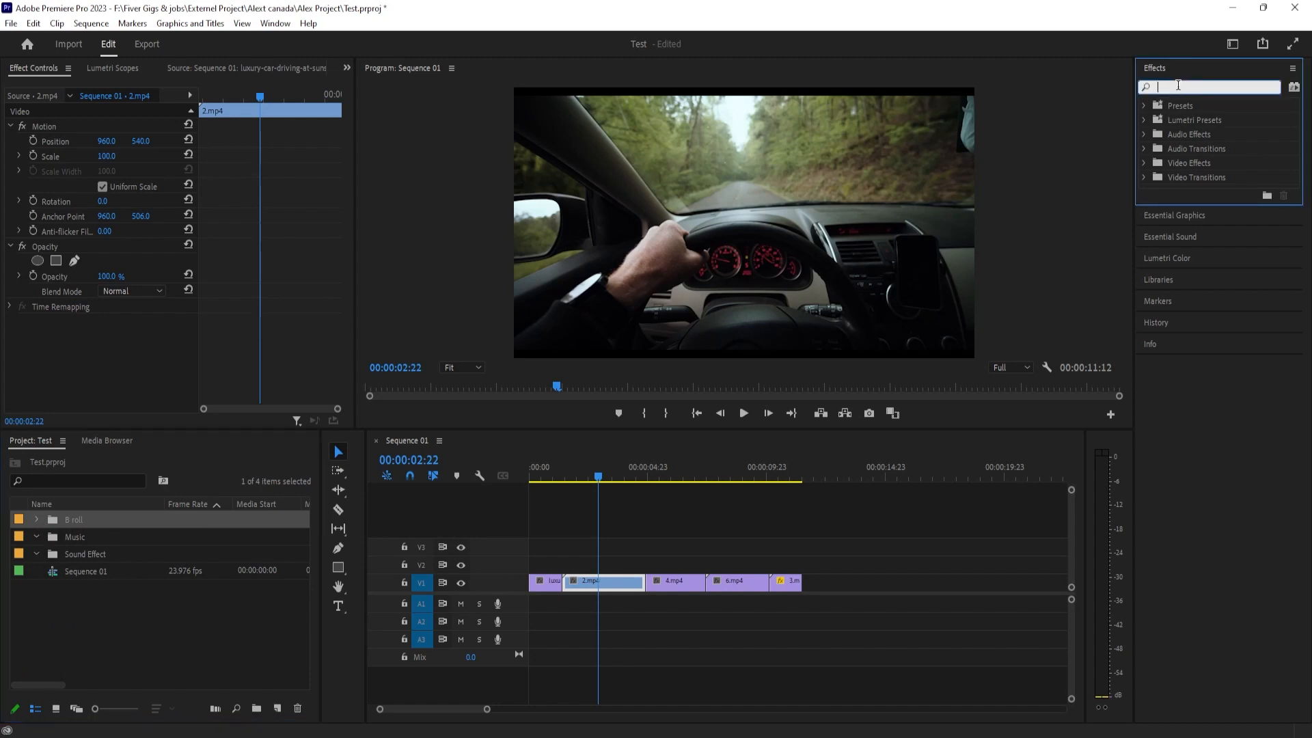
{"action": "left_click", "coordinate": [1140, 179]}
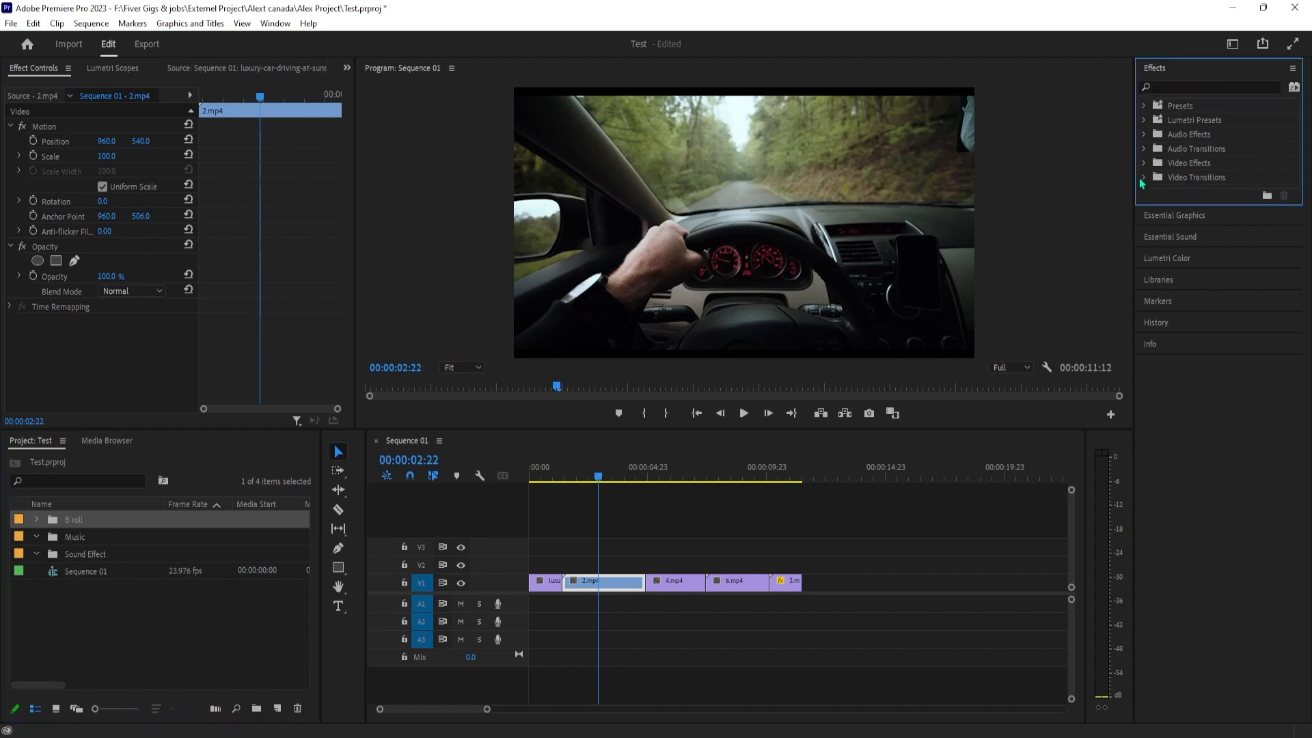
{"action": "left_click", "coordinate": [1144, 178]}
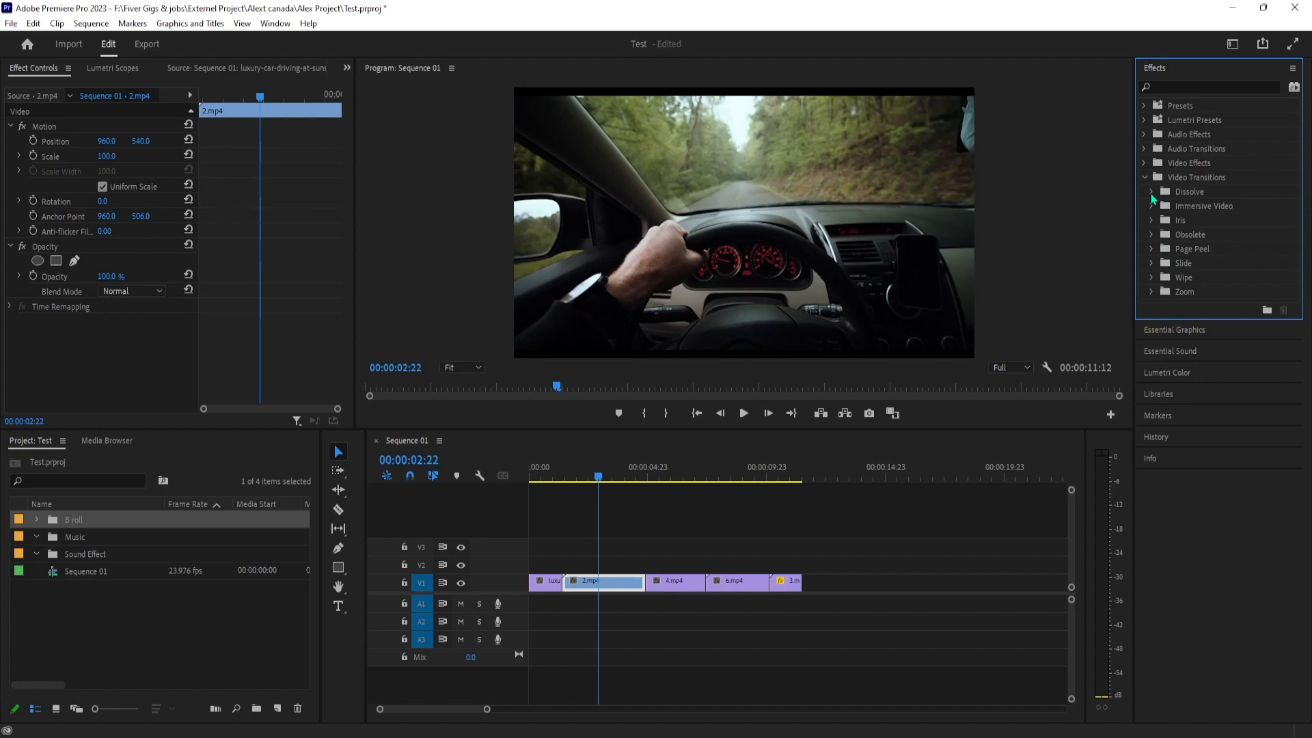
{"action": "left_click", "coordinate": [1152, 192]}
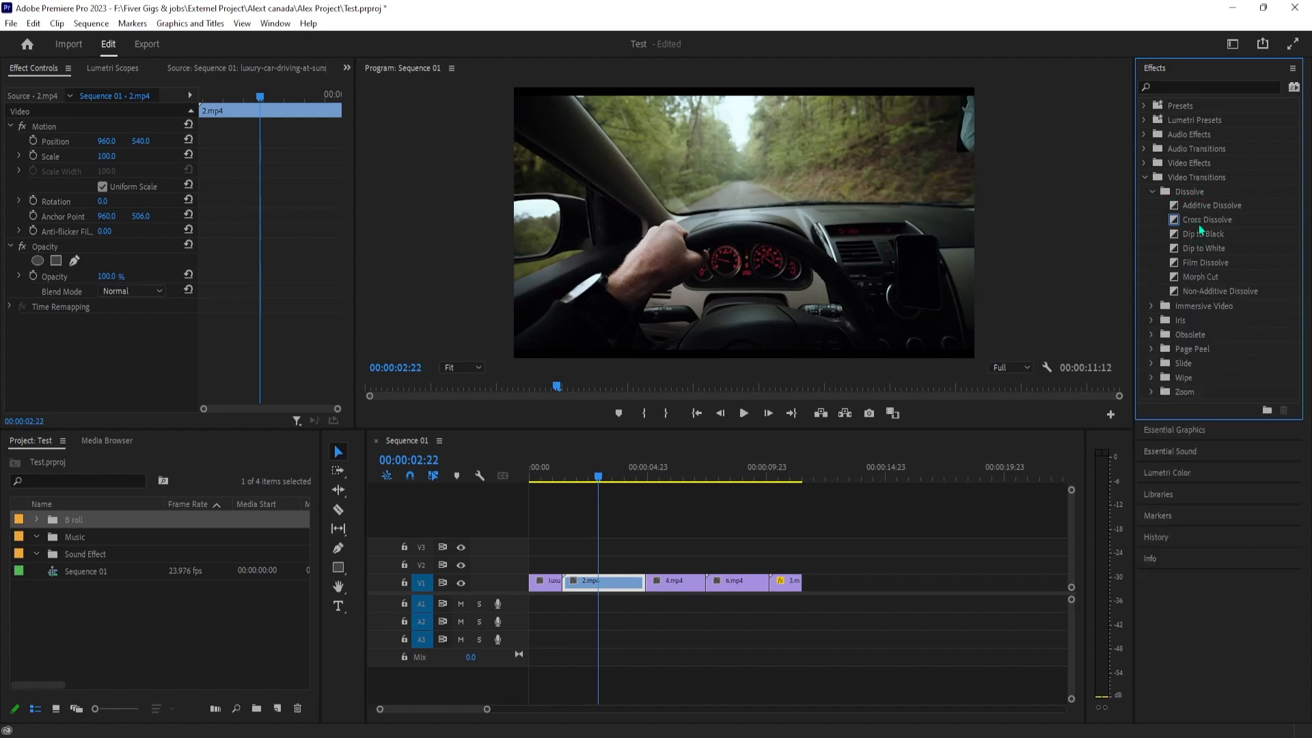
{"action": "left_click_drag", "start_coordinate": [1201, 224], "coordinate": [549, 593]}
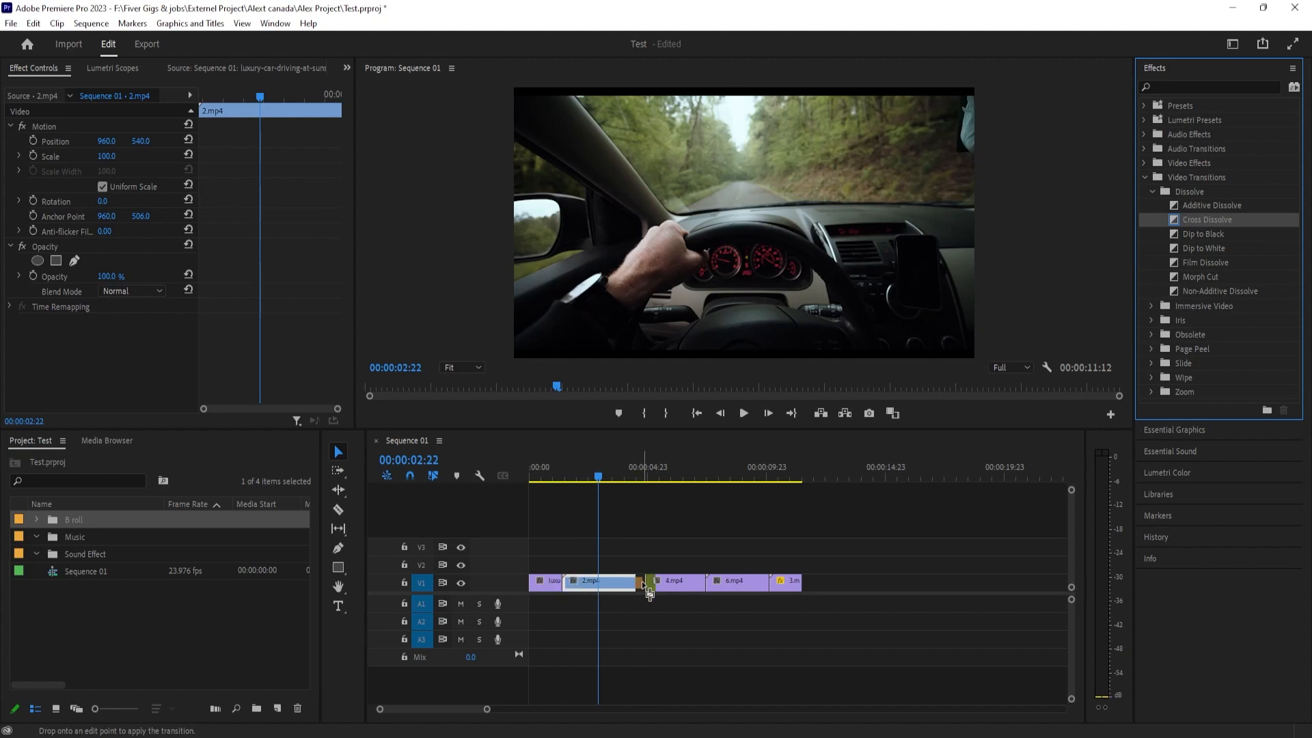
{"action": "mouse_move", "coordinate": [646, 586]}
{"action": "left_mouse_down"}
{"action": "mouse_move", "coordinate": [772, 593]}
{"action": "mouse_move", "coordinate": [647, 596]}
{"action": "left_mouse_up"}
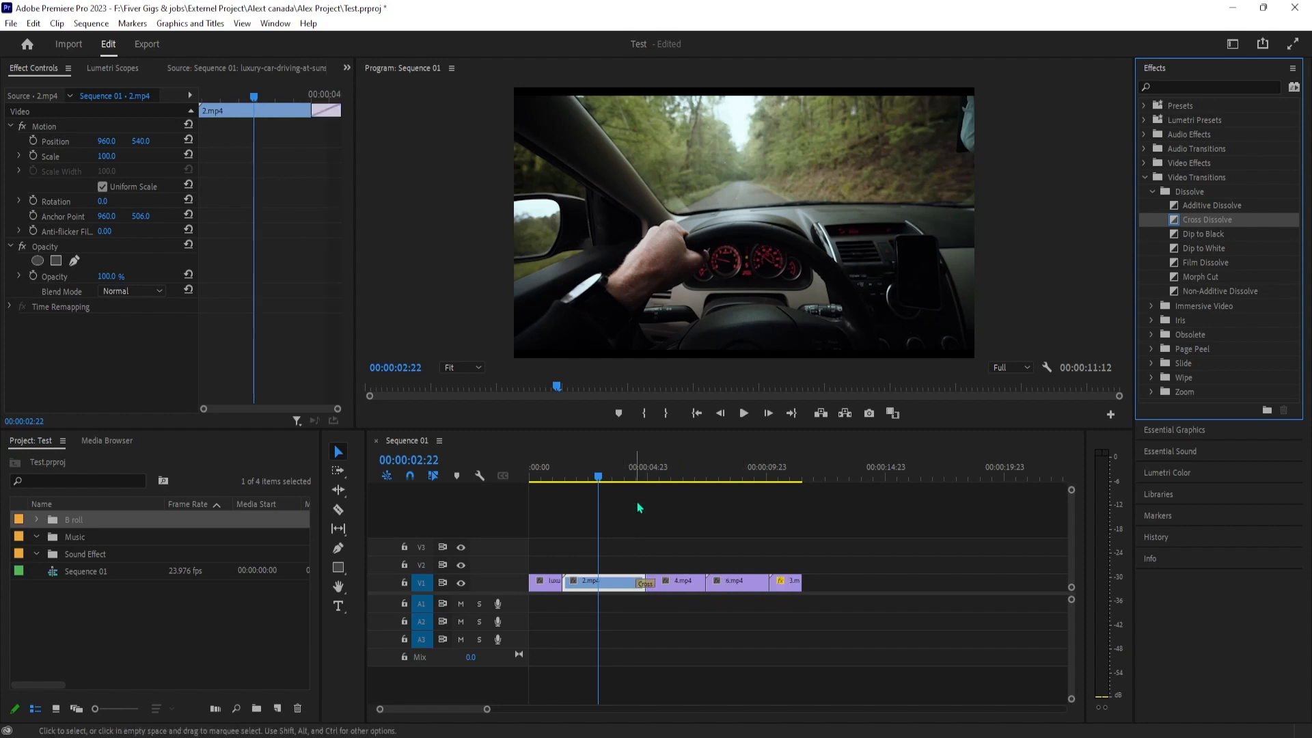
{"action": "left_click", "coordinate": [630, 471]}
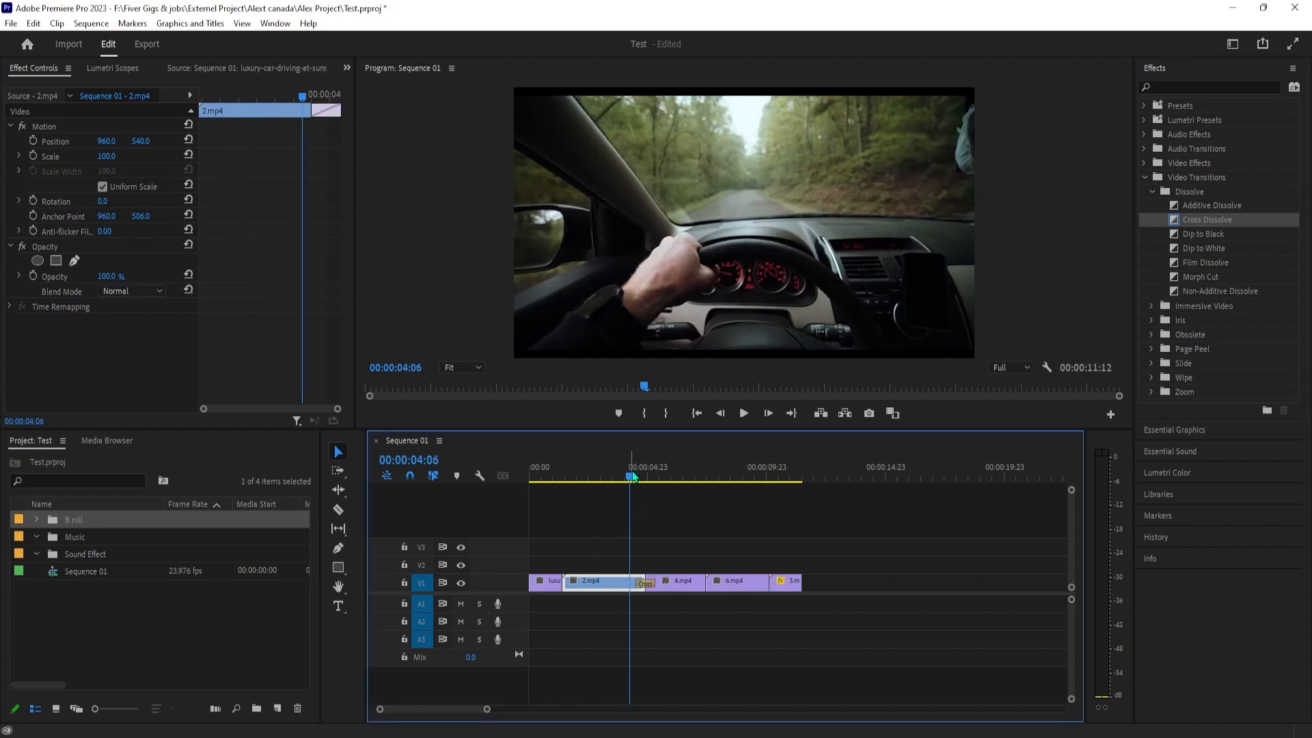
Play the Cross Dissolve between 2.mp4 and 4.mp4, select it, and place the playhead at 00:00:04:13
{"action": "key", "text": "space"}
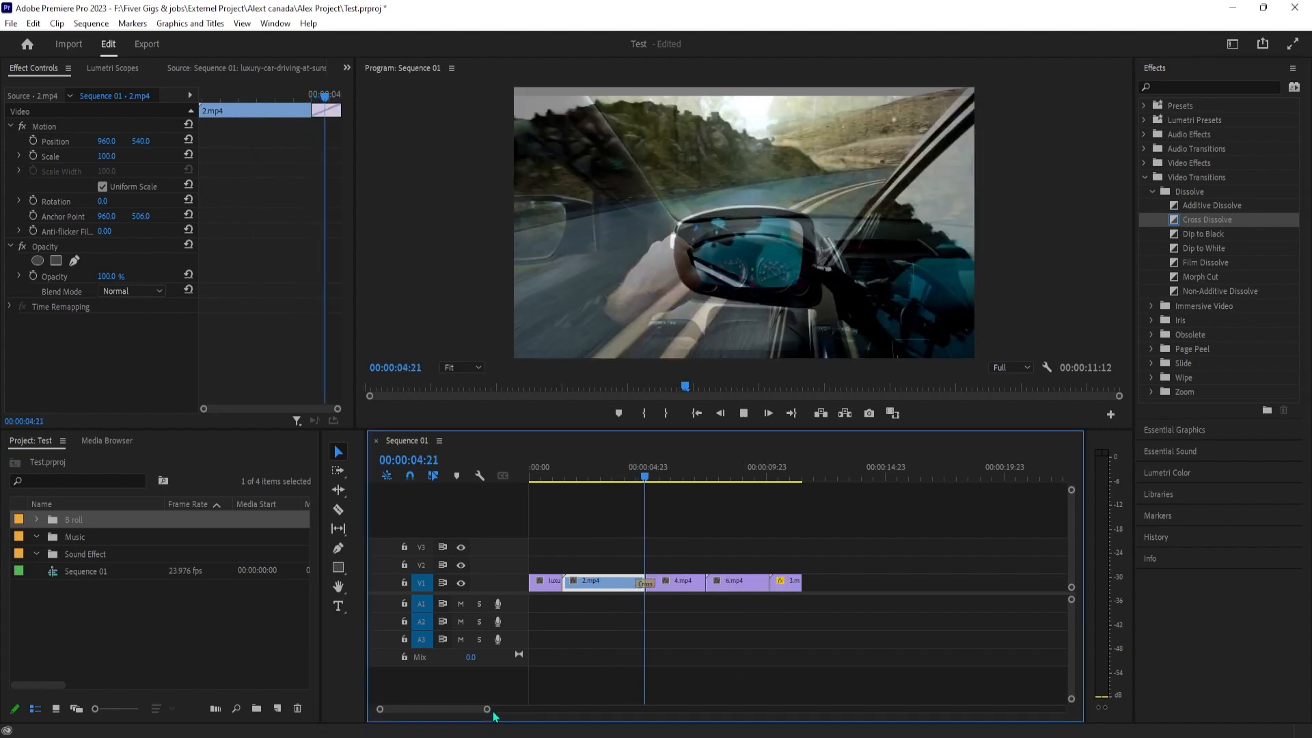
{"action": "key", "text": "space"}
{"action": "left_click_drag", "start_coordinate": [487, 711], "coordinate": [449, 711]}
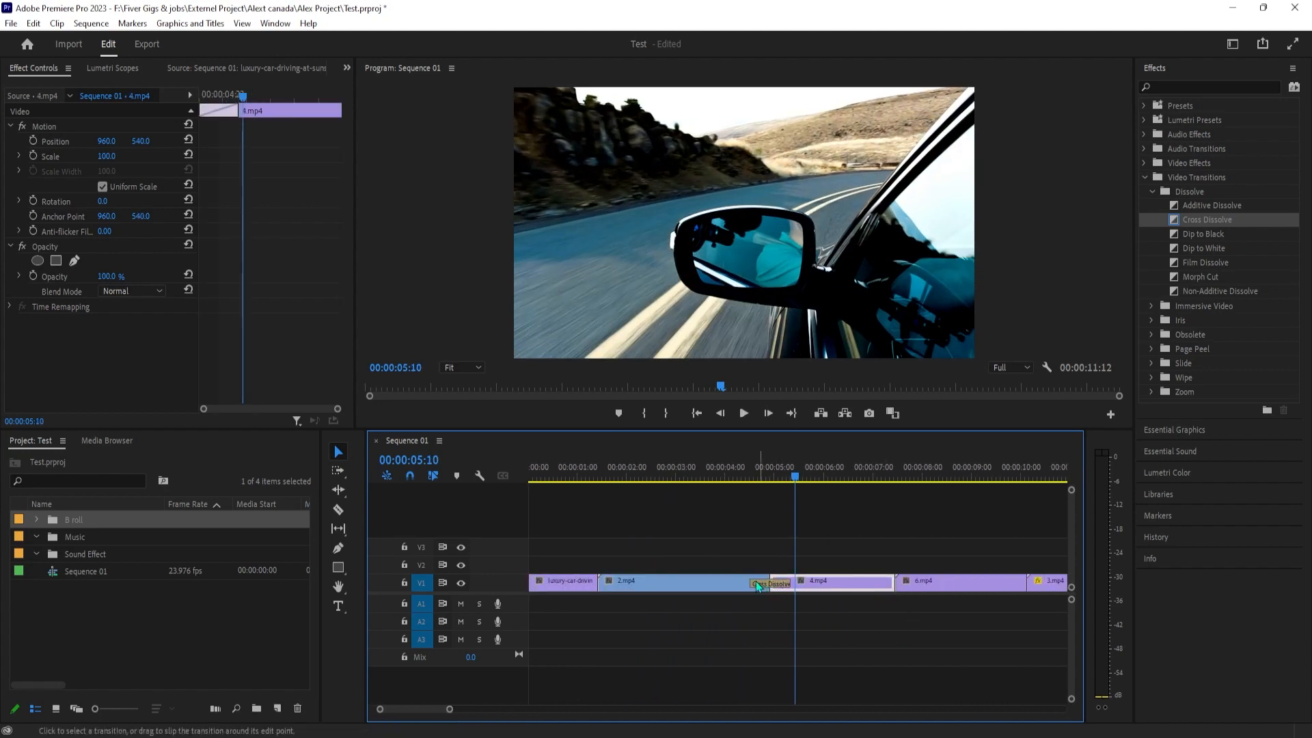
{"action": "left_click", "coordinate": [770, 582]}
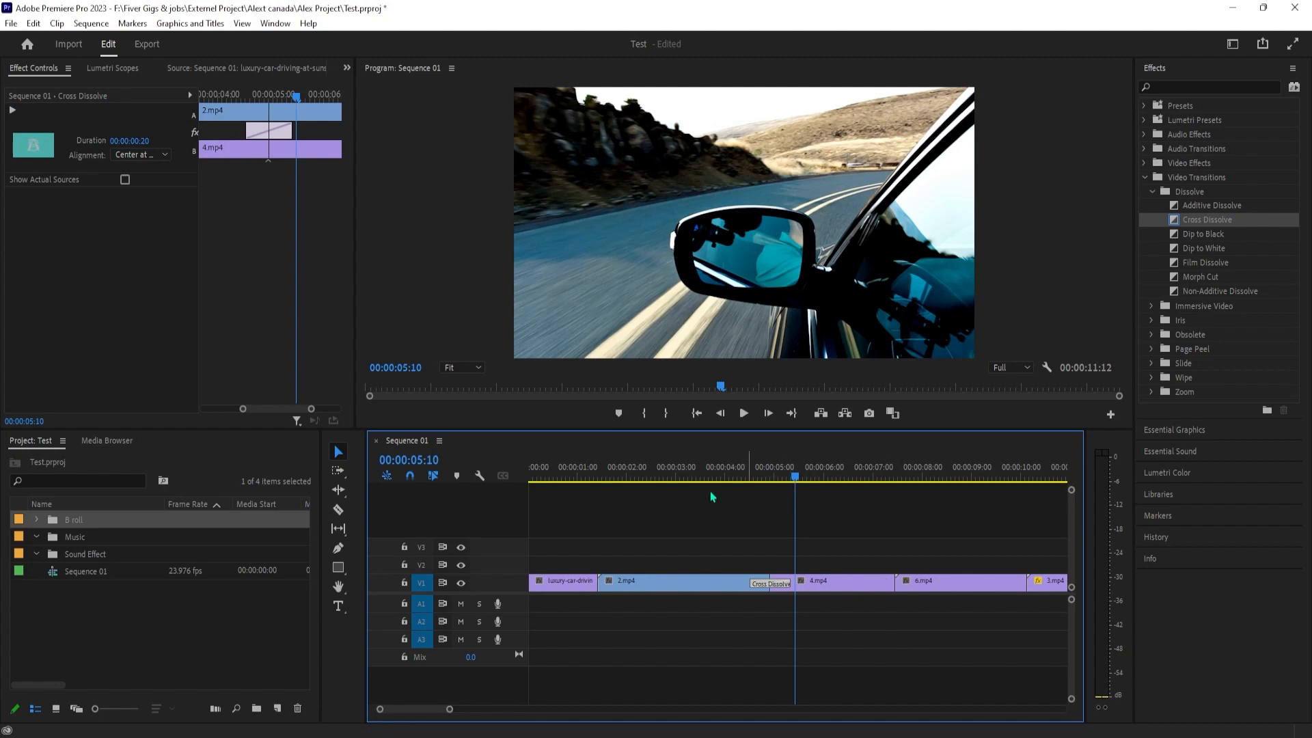
{"action": "left_click", "coordinate": [754, 480]}
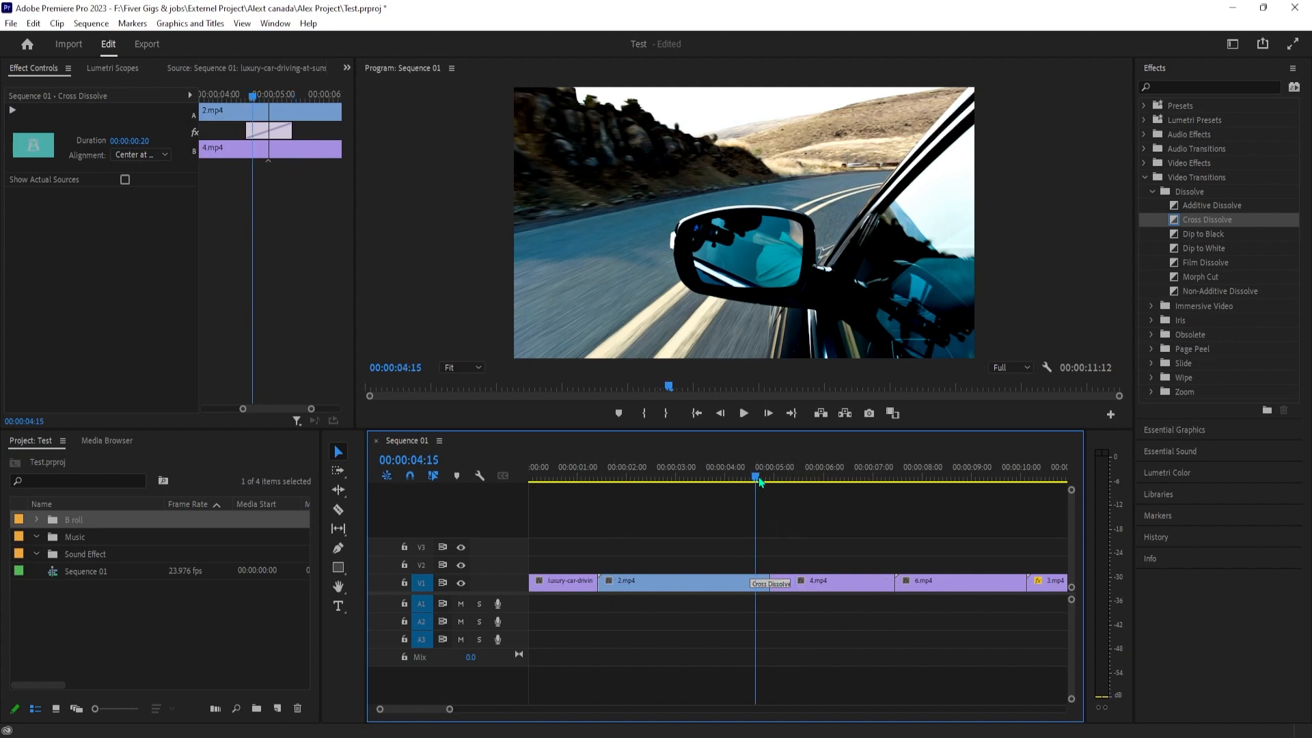
{"action": "key", "text": "Left"}
{"action": "key", "text": "Left"}
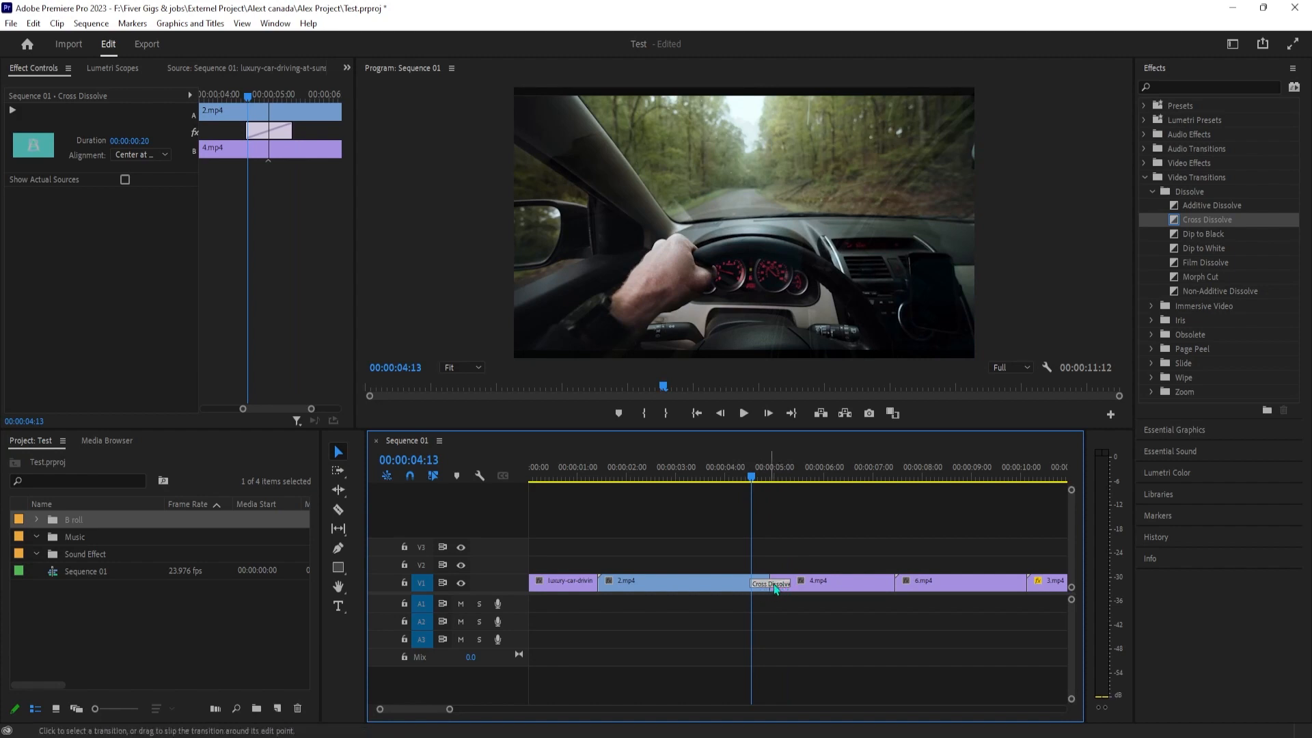
Lengthen the Cross Dissolve between 2.mp4 and 4.mp4 to a duration of 00:00:01:08 and play it back
{"action": "mouse_move", "coordinate": [788, 584]}
{"action": "left_mouse_down"}
{"action": "mouse_move", "coordinate": [808, 584]}
{"action": "mouse_move", "coordinate": [794, 584]}
{"action": "left_mouse_up"}
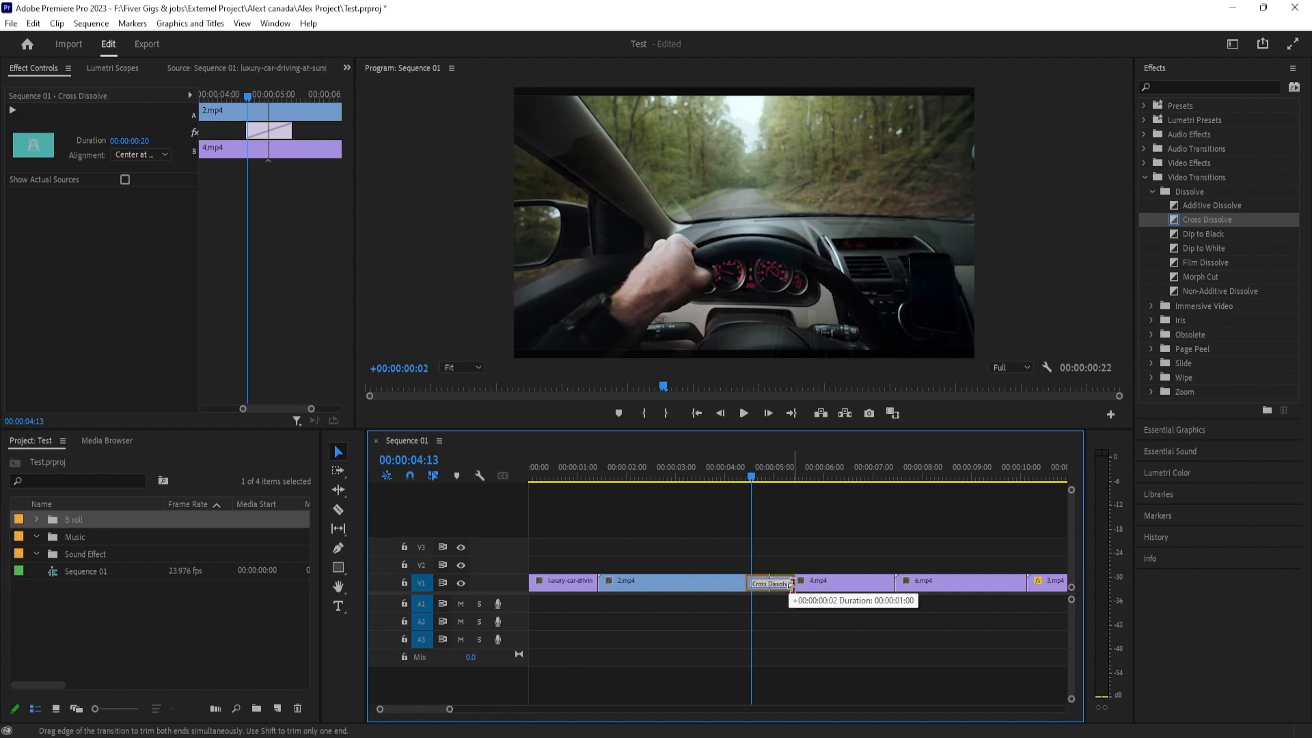
{"action": "mouse_move", "coordinate": [791, 585]}
{"action": "left_mouse_down"}
{"action": "mouse_move", "coordinate": [817, 586]}
{"action": "mouse_move", "coordinate": [796, 591]}
{"action": "left_mouse_up"}
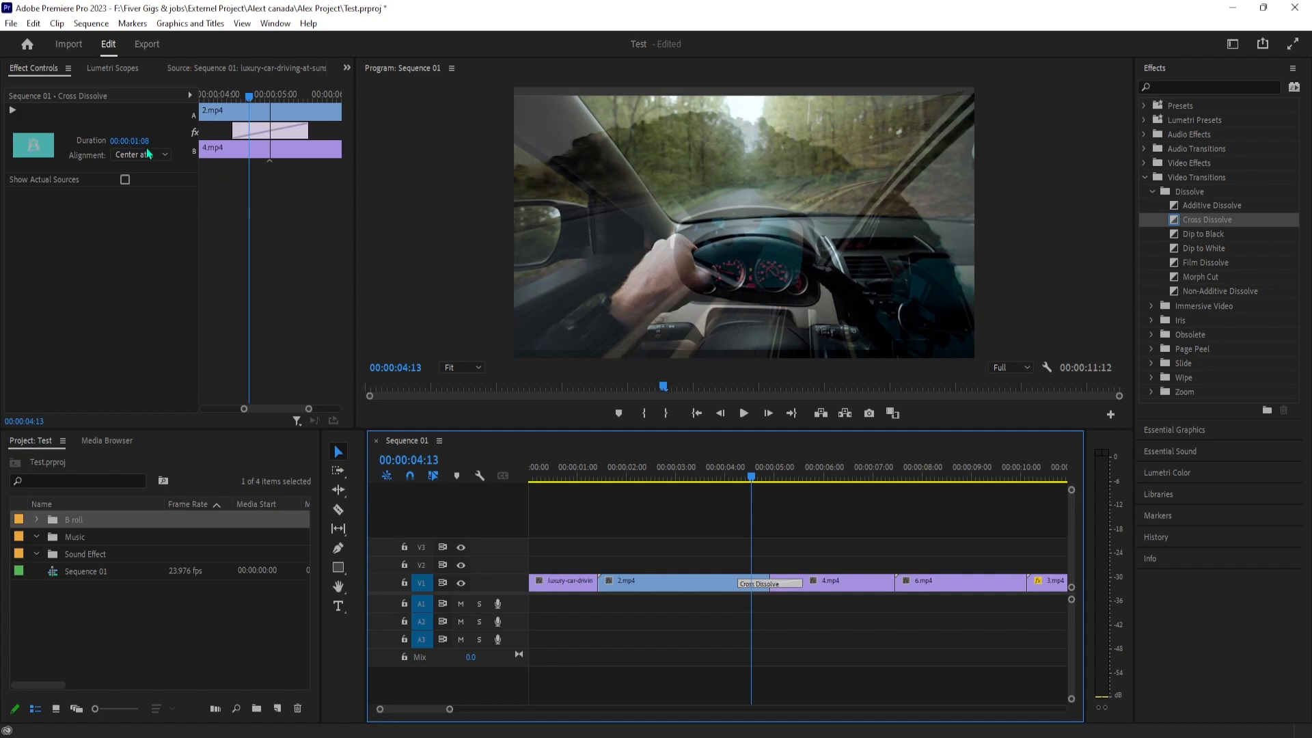
{"action": "left_click", "coordinate": [738, 463]}
{"action": "left_click", "coordinate": [742, 414]}
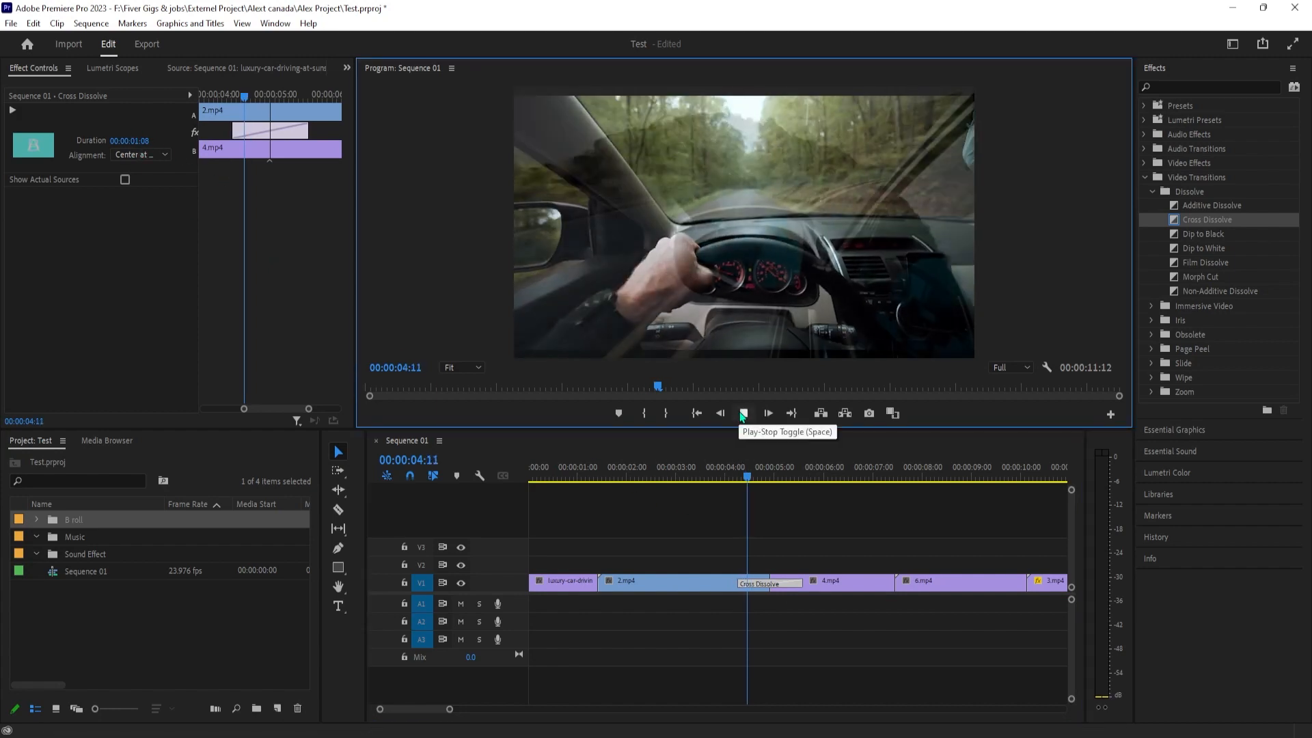
{"action": "left_click", "coordinate": [729, 477]}
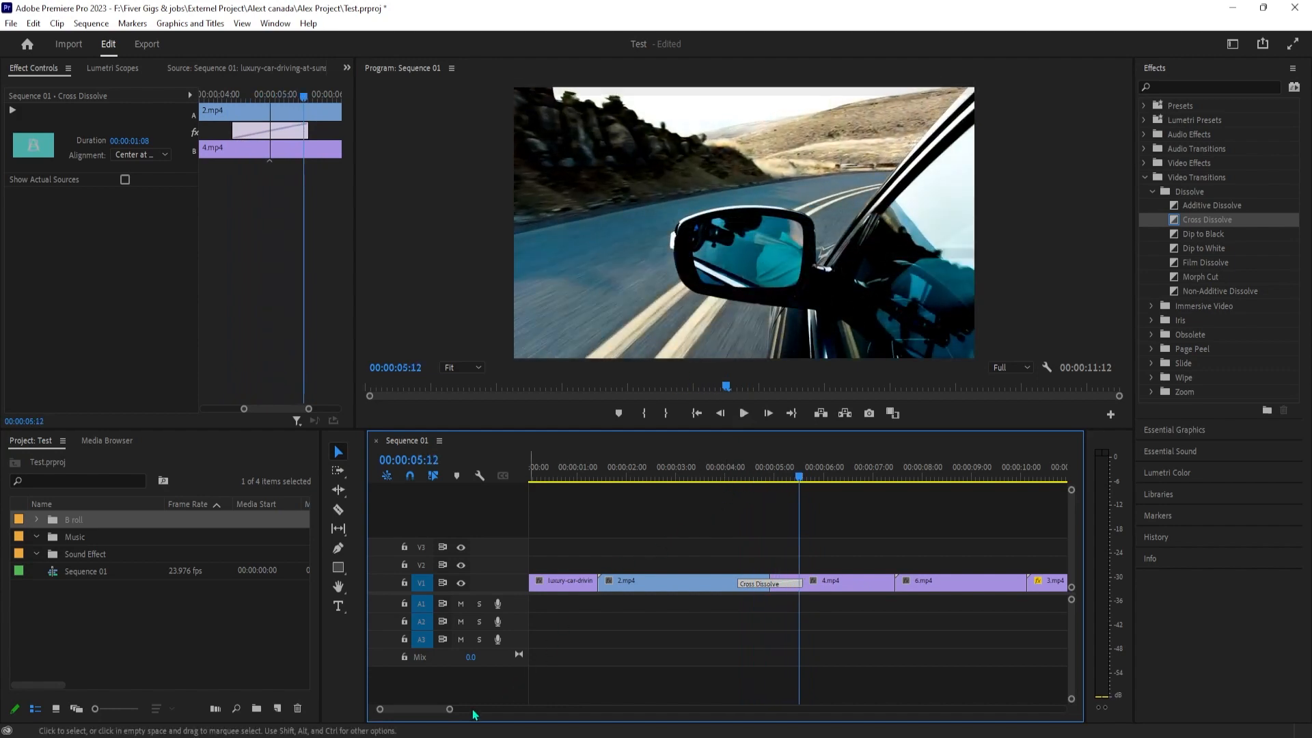
Extend and shift the clips so that 3.mp4 ends at 00:00:14:00 with gaps before 2.mp4 and 3.mp4, and place the playhead at 00:00:09:11
{"action": "left_click_drag", "start_coordinate": [450, 708], "coordinate": [528, 707]}
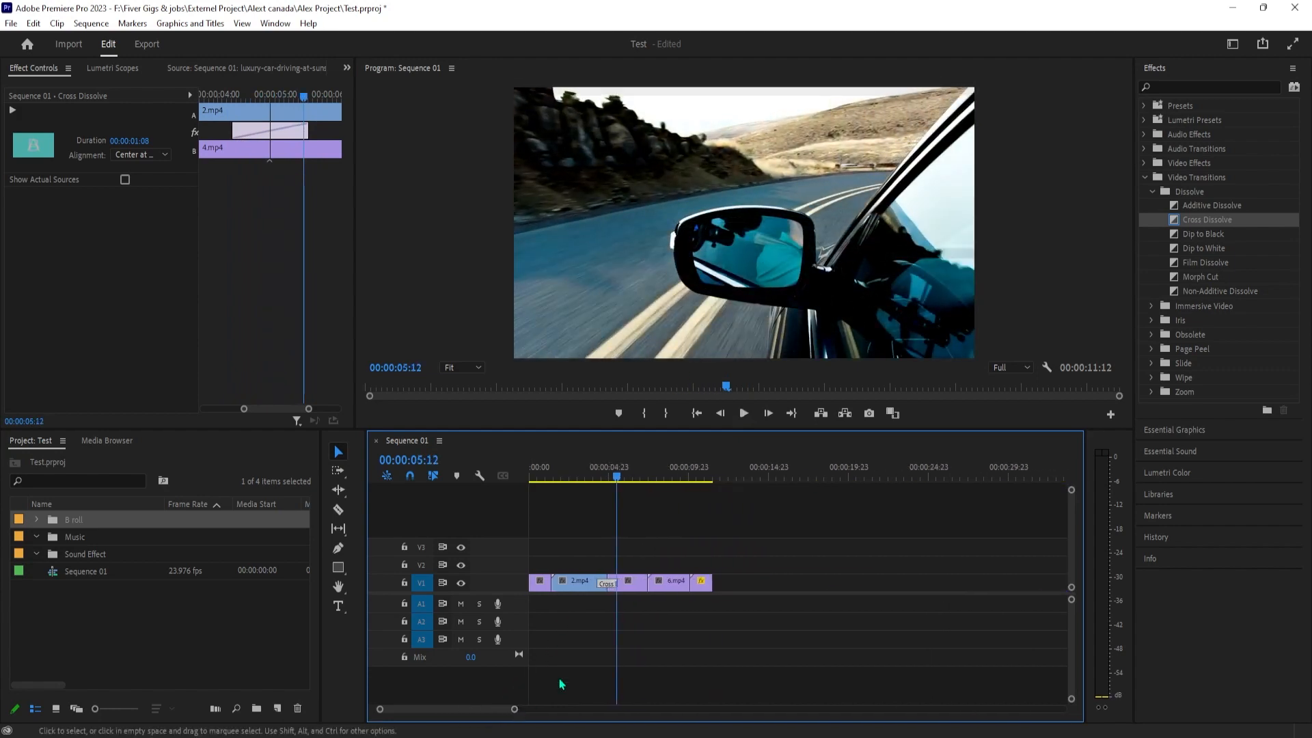
{"action": "left_click_drag", "start_coordinate": [616, 477], "coordinate": [600, 477]}
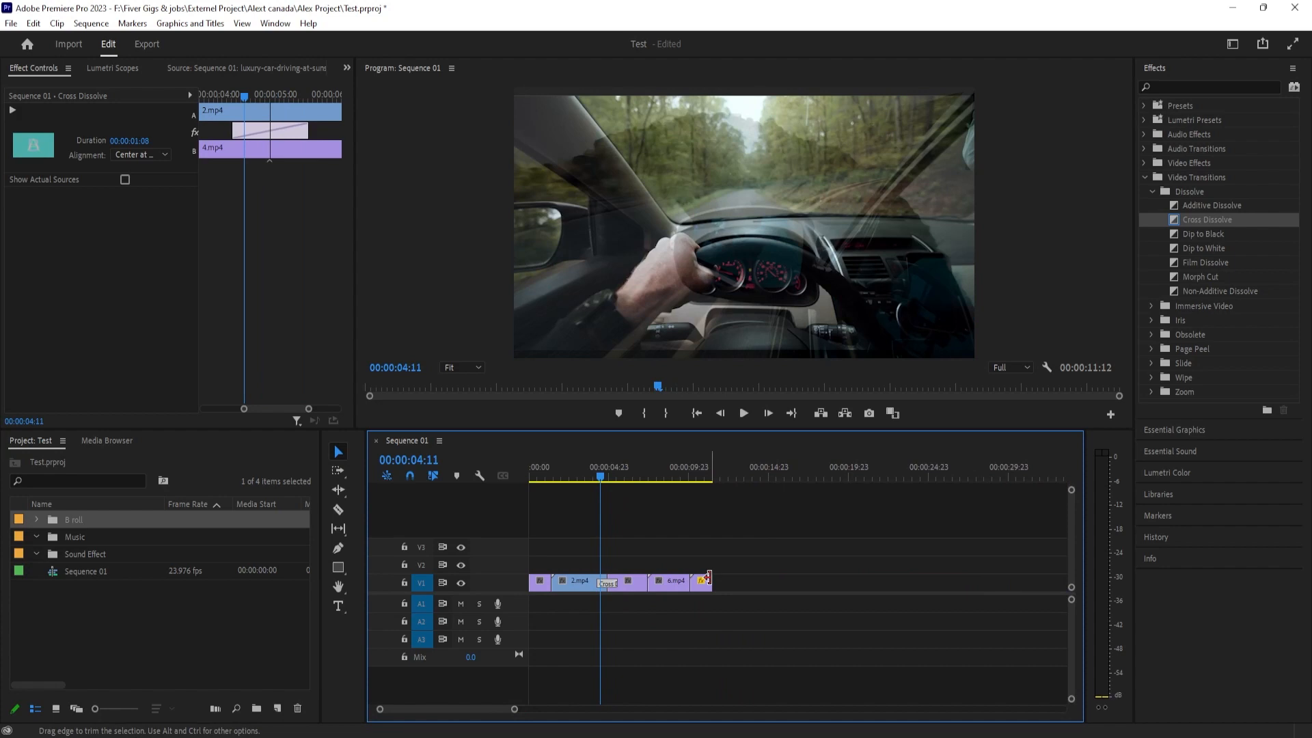
{"action": "mouse_move", "coordinate": [708, 578]}
{"action": "left_mouse_down"}
{"action": "mouse_move", "coordinate": [741, 579]}
{"action": "mouse_move", "coordinate": [728, 579]}
{"action": "left_mouse_up"}
{"action": "left_click_drag", "start_coordinate": [743, 636], "coordinate": [594, 587]}
{"action": "left_click", "coordinate": [651, 648]}
{"action": "left_click", "coordinate": [694, 472]}
{"action": "left_click_drag", "start_coordinate": [691, 585], "coordinate": [678, 591]}
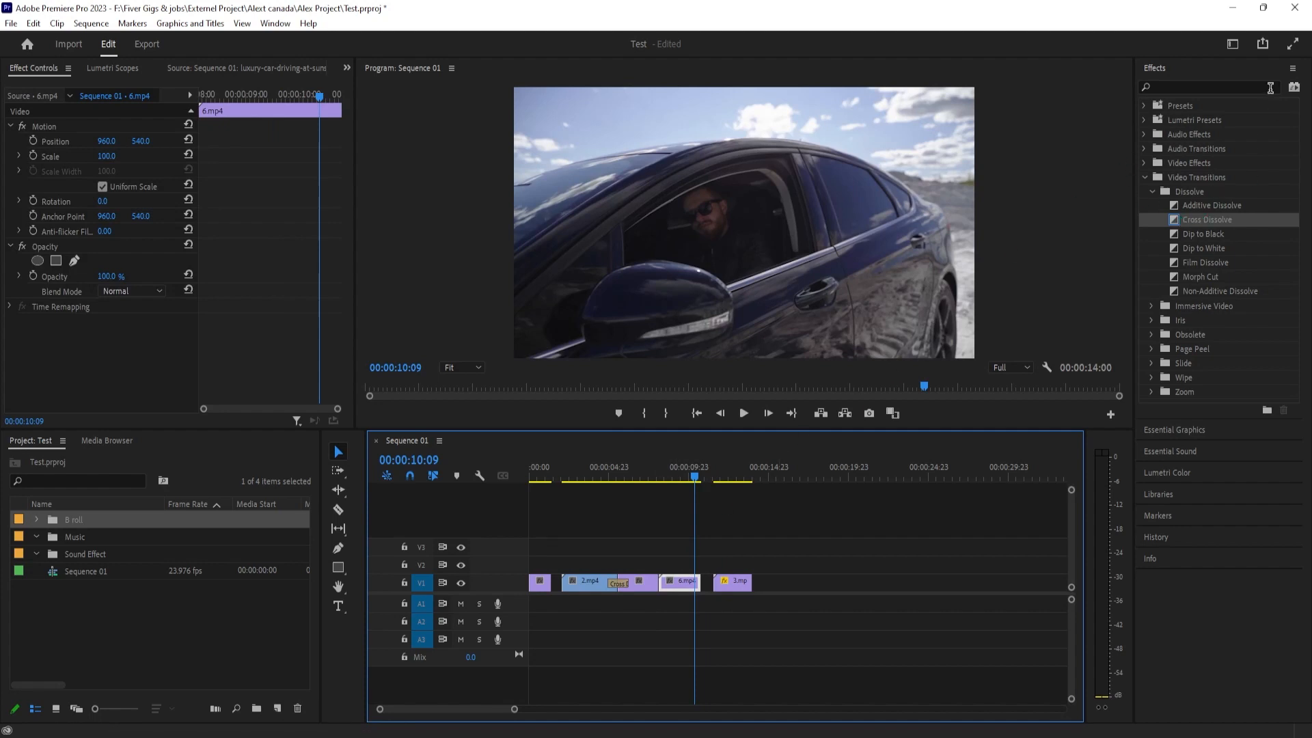
{"action": "left_click_drag", "start_coordinate": [694, 477], "coordinate": [681, 484]}
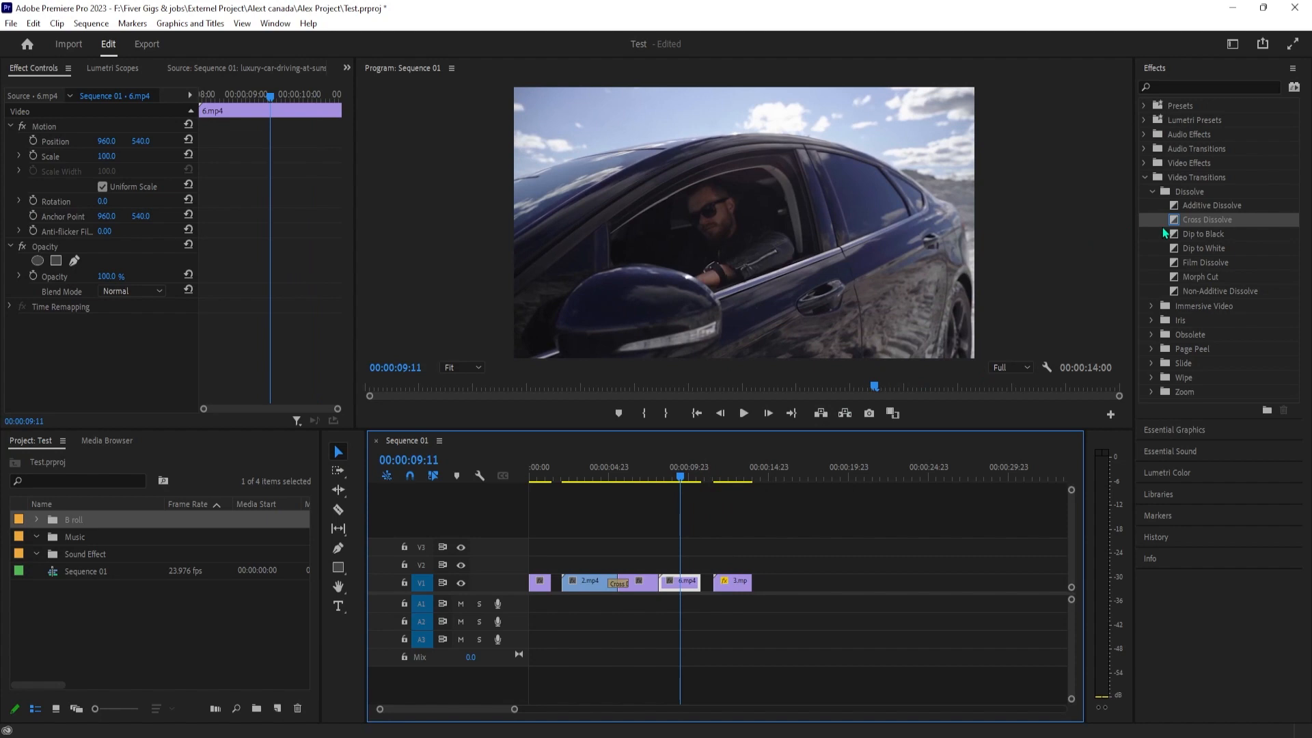
Find the Gaussian Blur video effect by searching for "gau" and apply it to the 3.mp4 clip
{"action": "left_click", "coordinate": [1152, 192]}
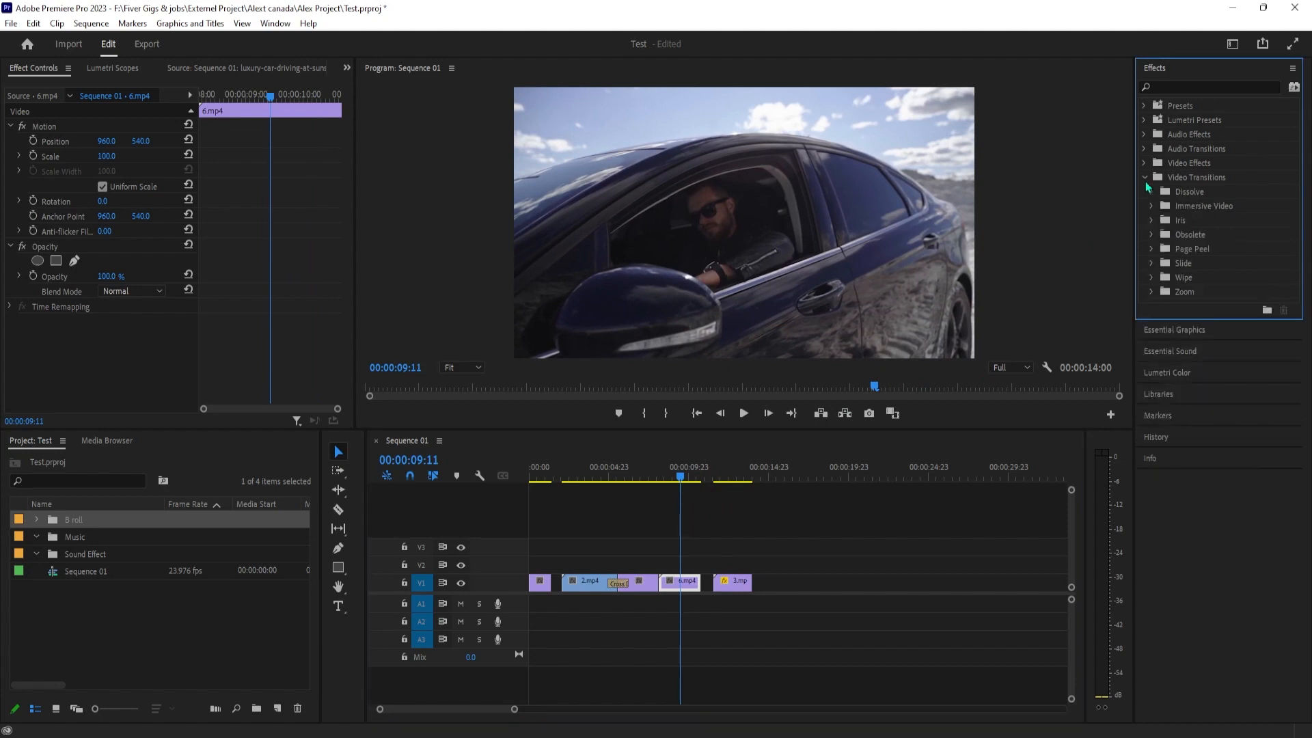
{"action": "left_click", "coordinate": [1145, 178]}
{"action": "left_click", "coordinate": [1143, 163]}
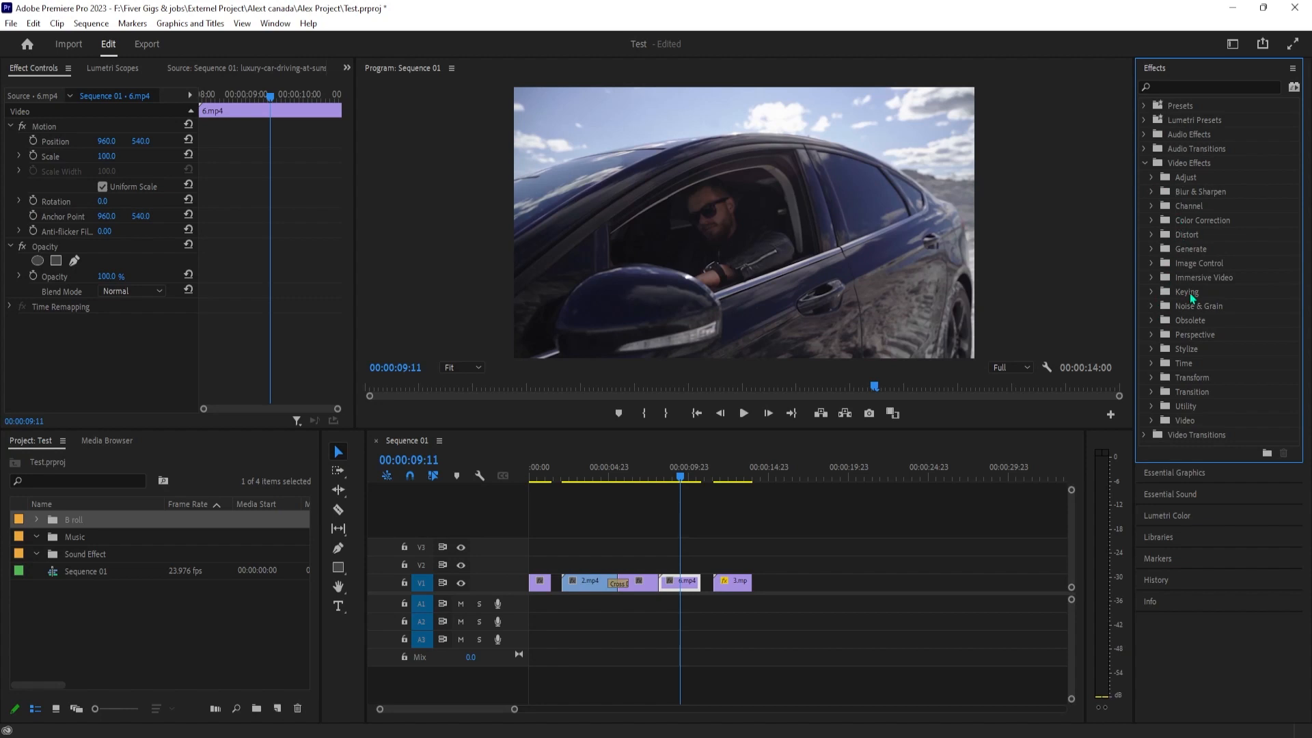
{"action": "left_click", "coordinate": [1187, 85]}
{"action": "type", "text": "ga"}
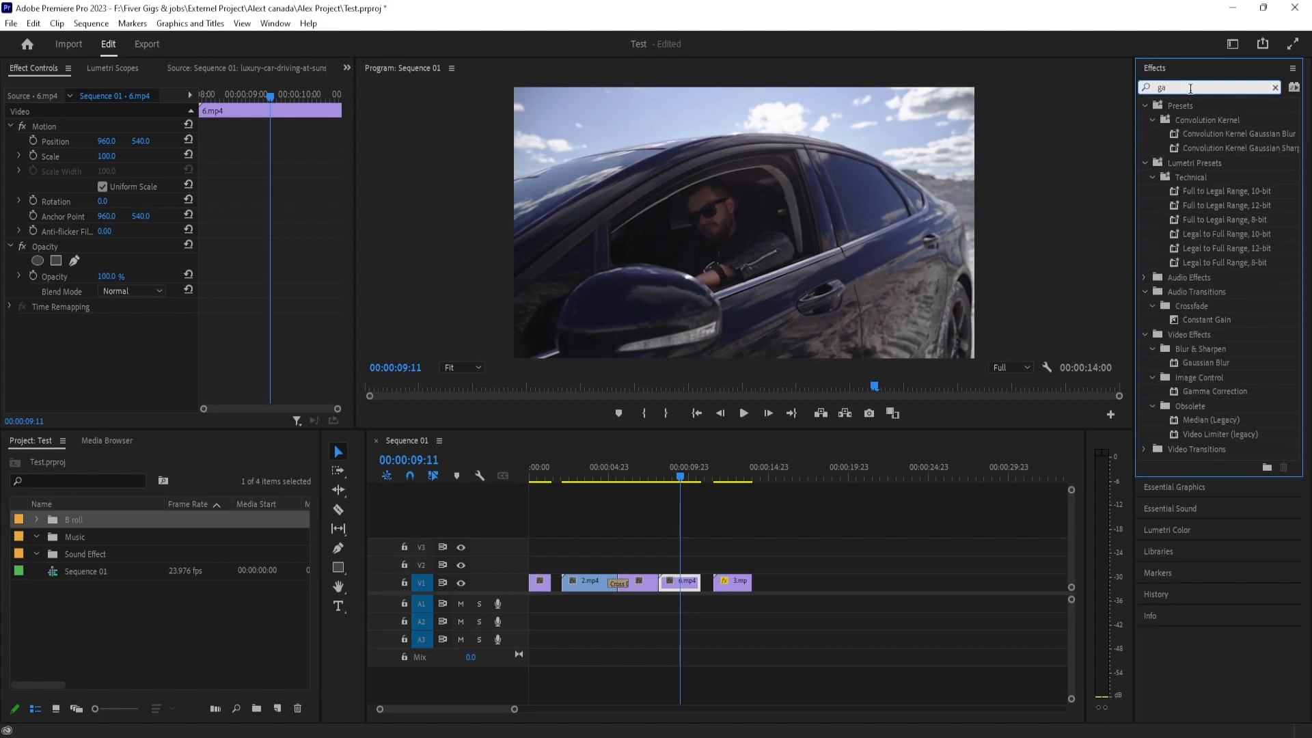
{"action": "type", "text": "u"}
{"action": "left_click_drag", "start_coordinate": [1197, 237], "coordinate": [734, 584]}
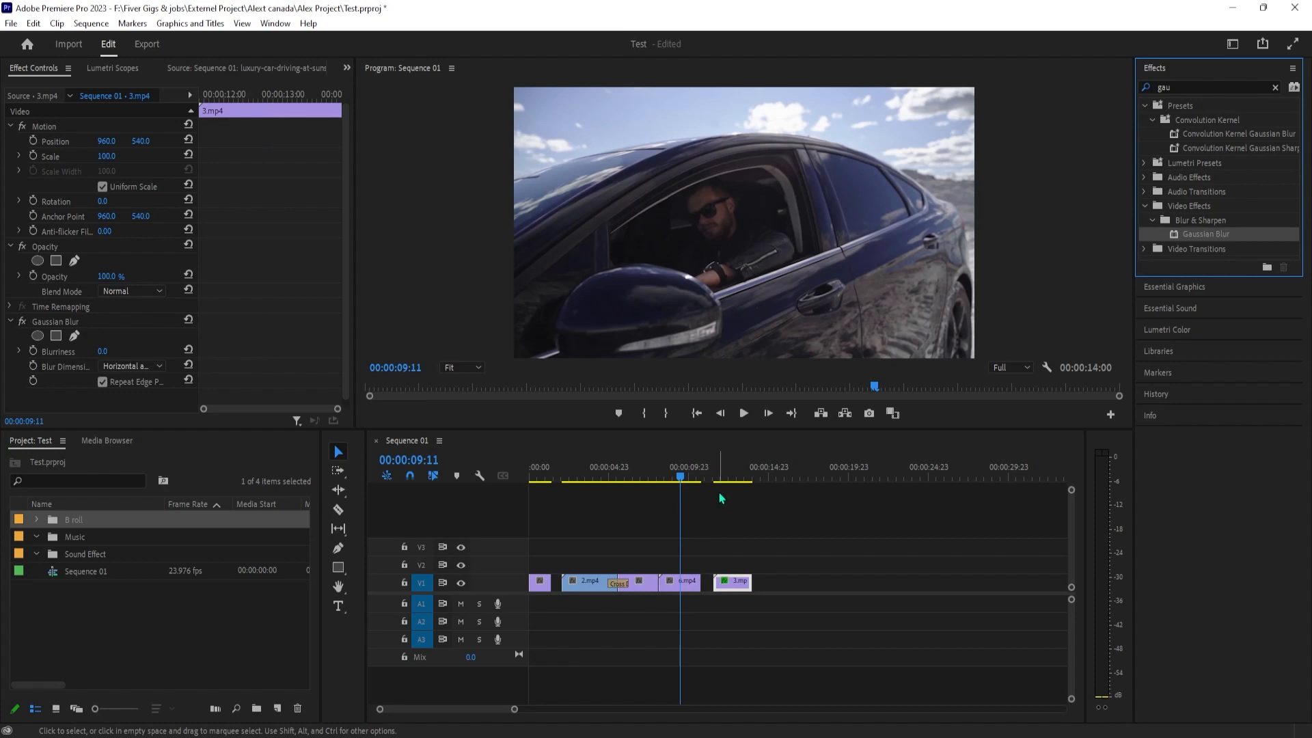
Set the Gaussian Blur's Blurriness on 3.mp4 to 30, play the clip, and place the playhead at 00:00:12:14
{"action": "left_click", "coordinate": [724, 478]}
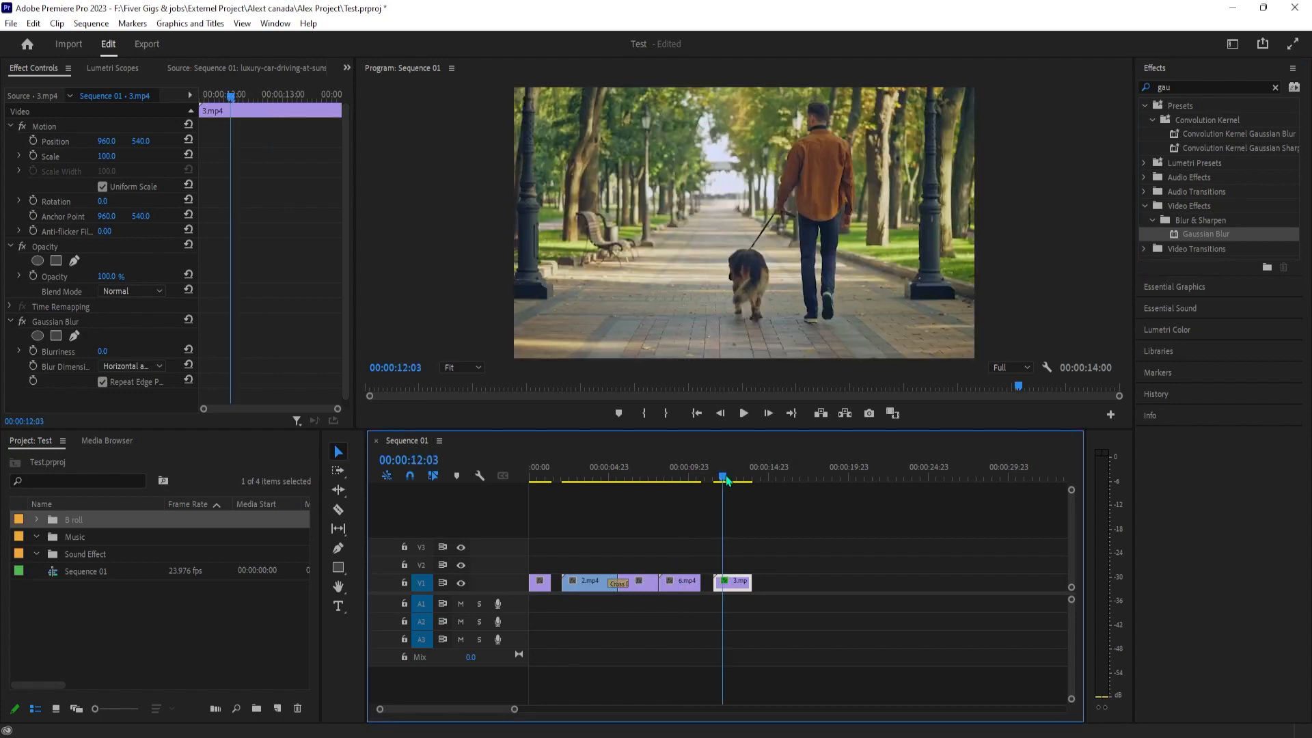
{"action": "scroll", "coordinate": [96, 347], "scroll_direction": "down", "scroll_amount": 1}
{"action": "left_click", "coordinate": [101, 345]}
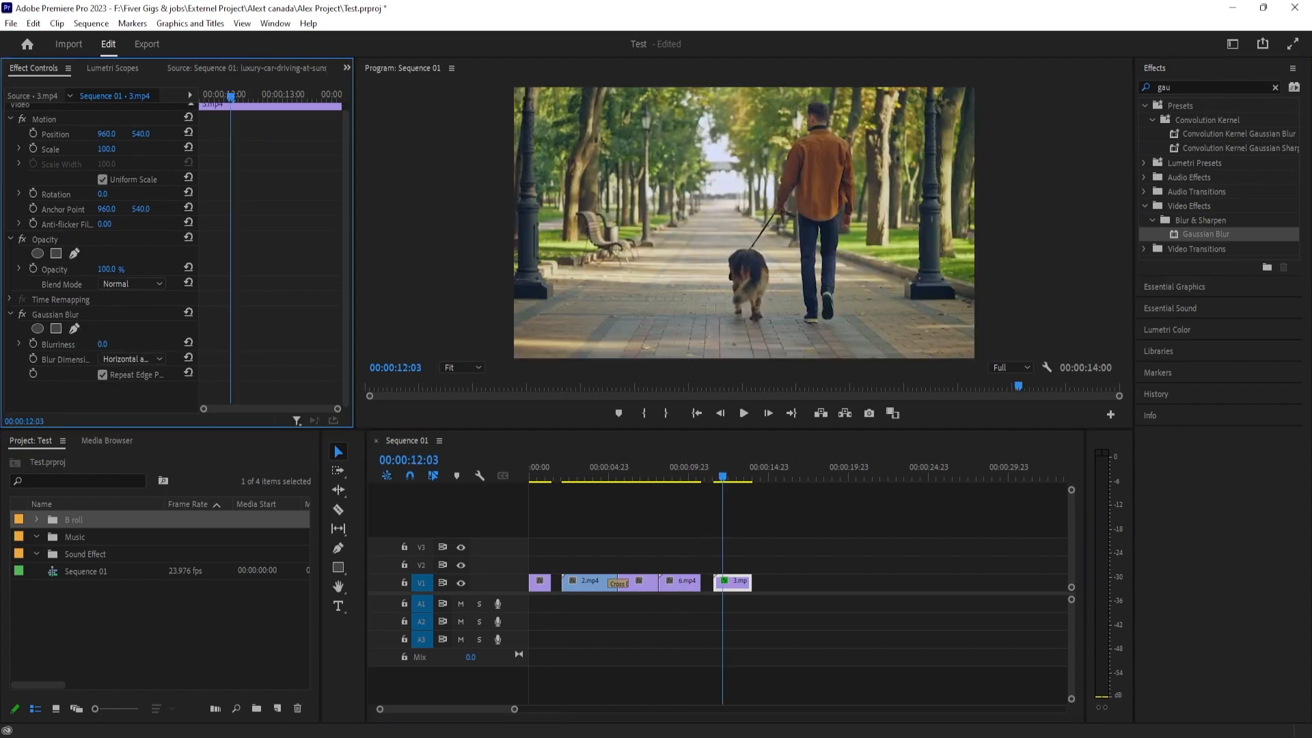
{"action": "left_click_drag", "start_coordinate": [102, 344], "coordinate": [124, 344]}
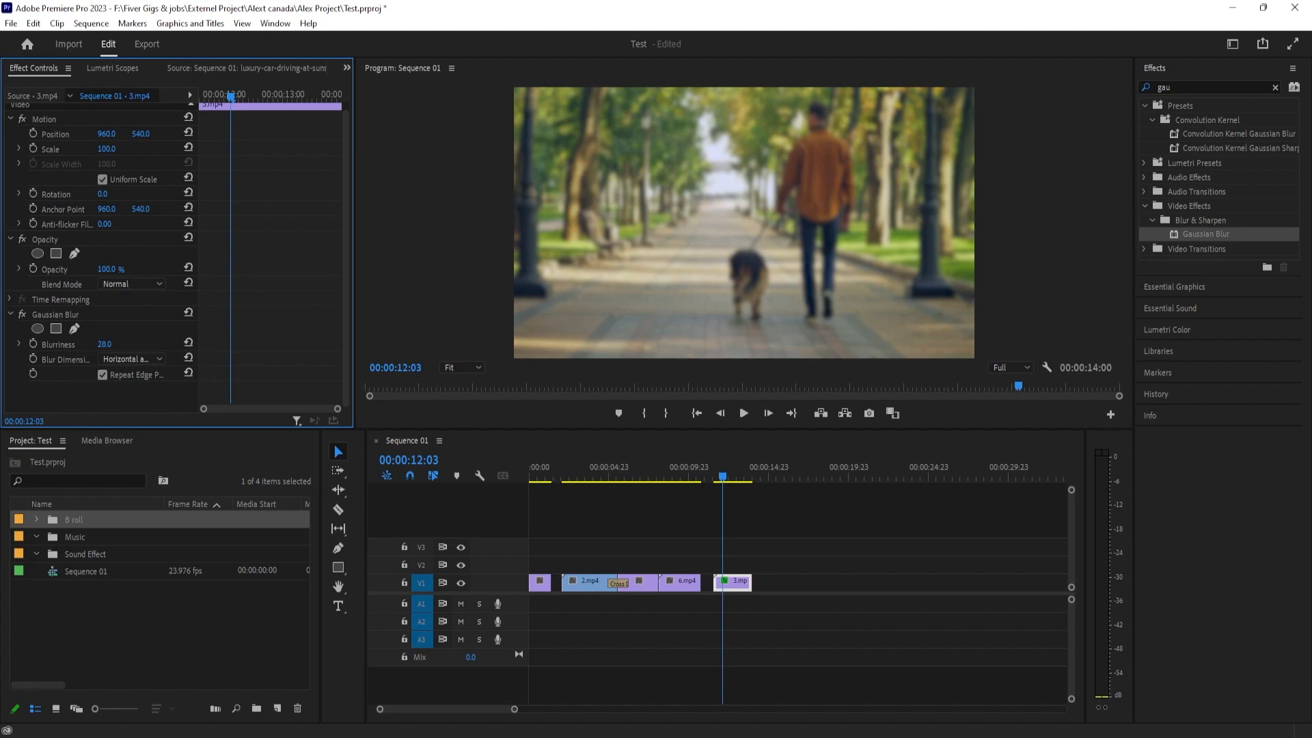
{"action": "left_click", "coordinate": [116, 342]}
{"action": "type", "text": "30"}
{"action": "key", "text": "Return"}
{"action": "left_click", "coordinate": [738, 416]}
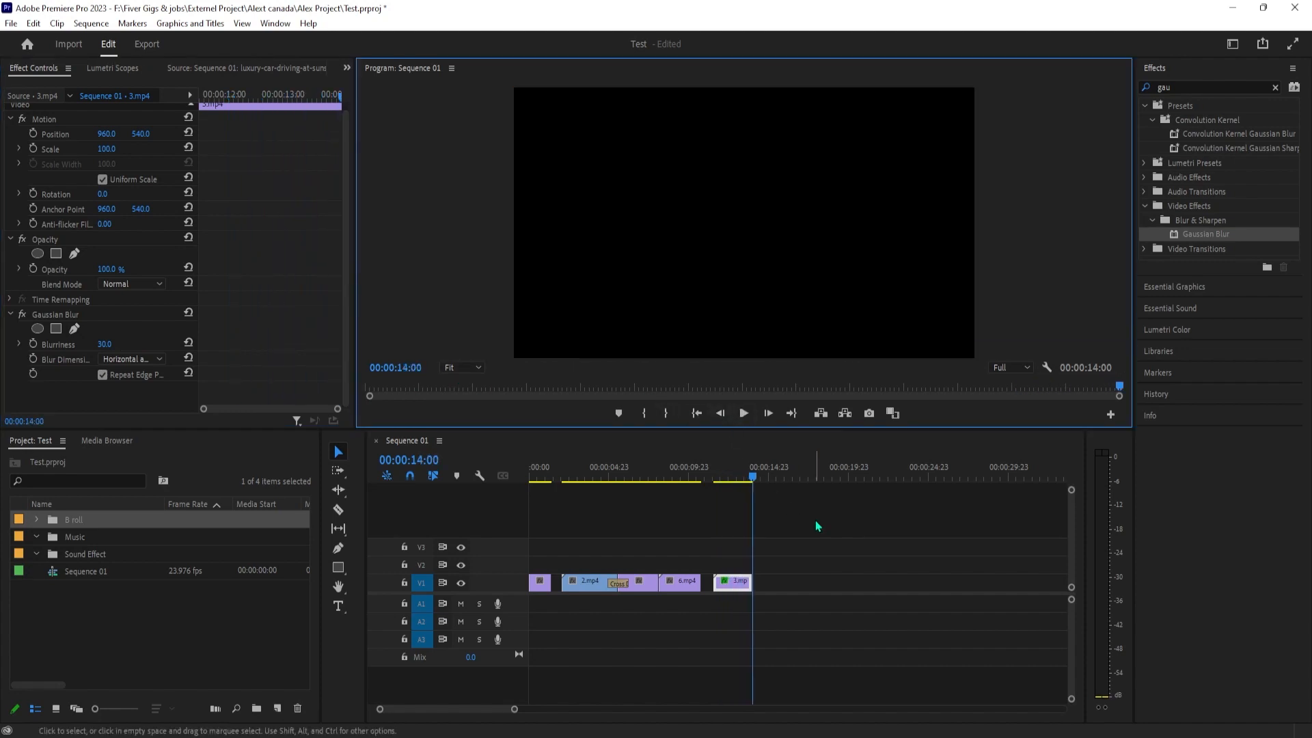
{"action": "left_click", "coordinate": [730, 471]}
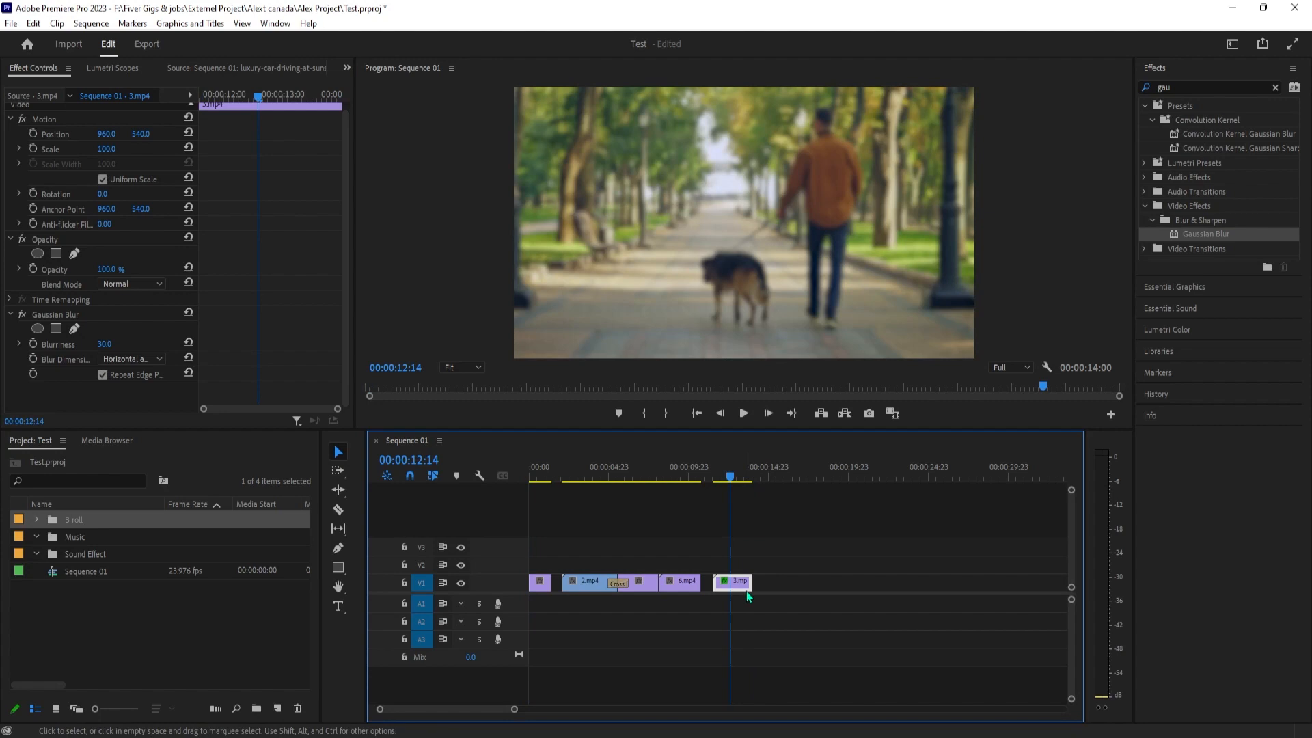
Extend 3.mp4 to end at 00:00:16:12, play it, and set the clip's speed to 100%
{"action": "left_click_drag", "start_coordinate": [751, 585], "coordinate": [783, 591]}
{"action": "key", "text": "space"}
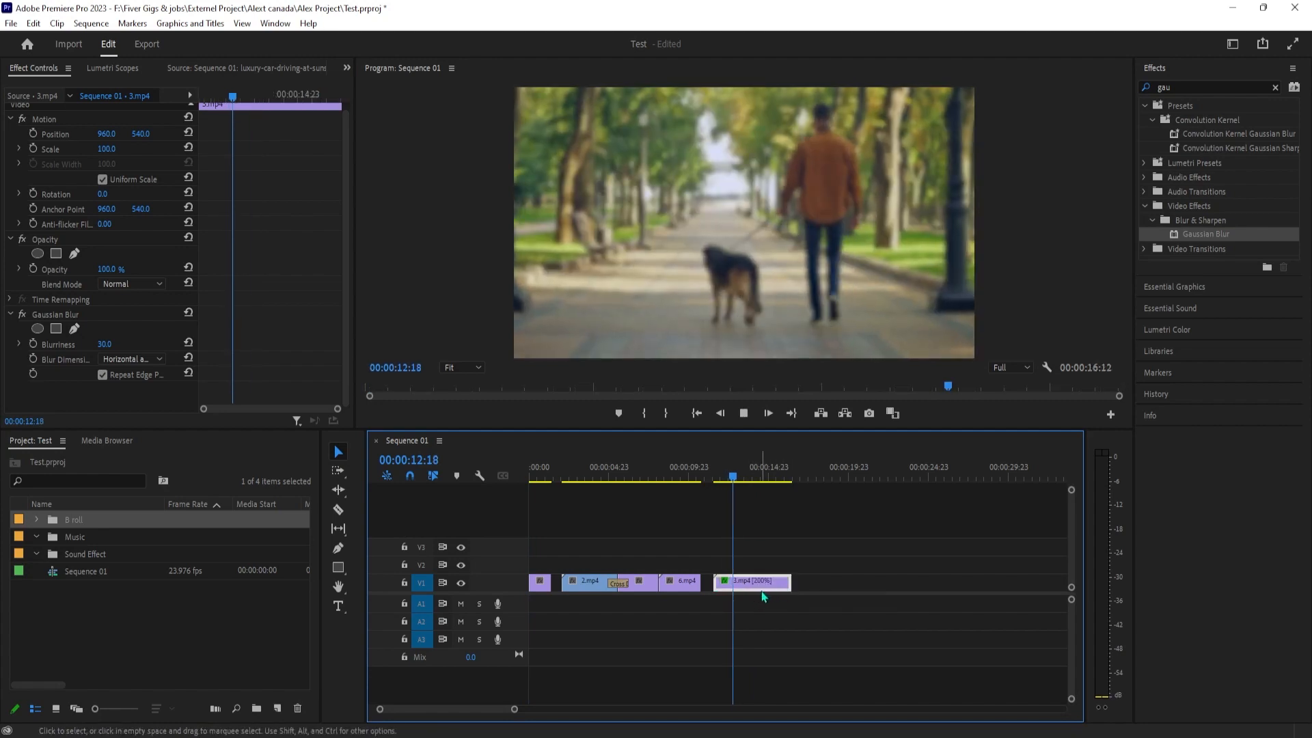
{"action": "right_click", "coordinate": [756, 590]}
{"action": "left_click", "coordinate": [813, 450]}
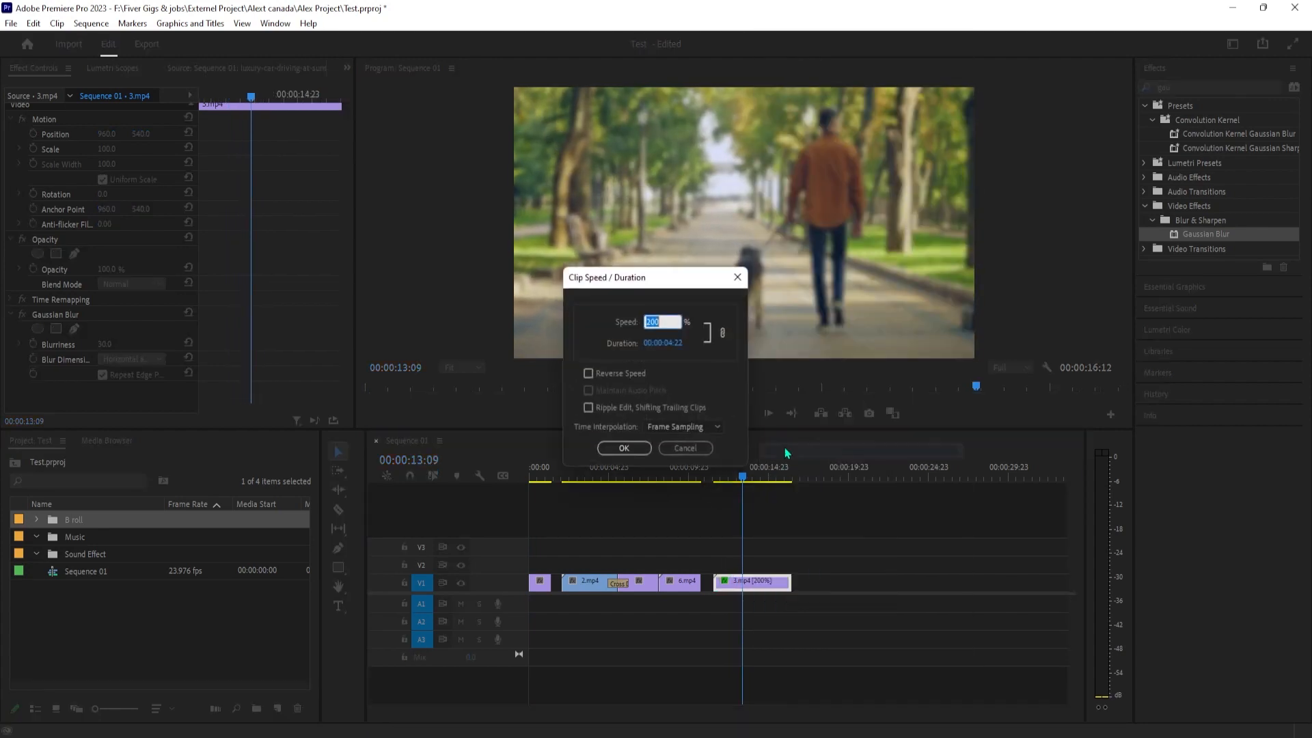
{"action": "type", "text": "100"}
{"action": "key", "text": "Return"}
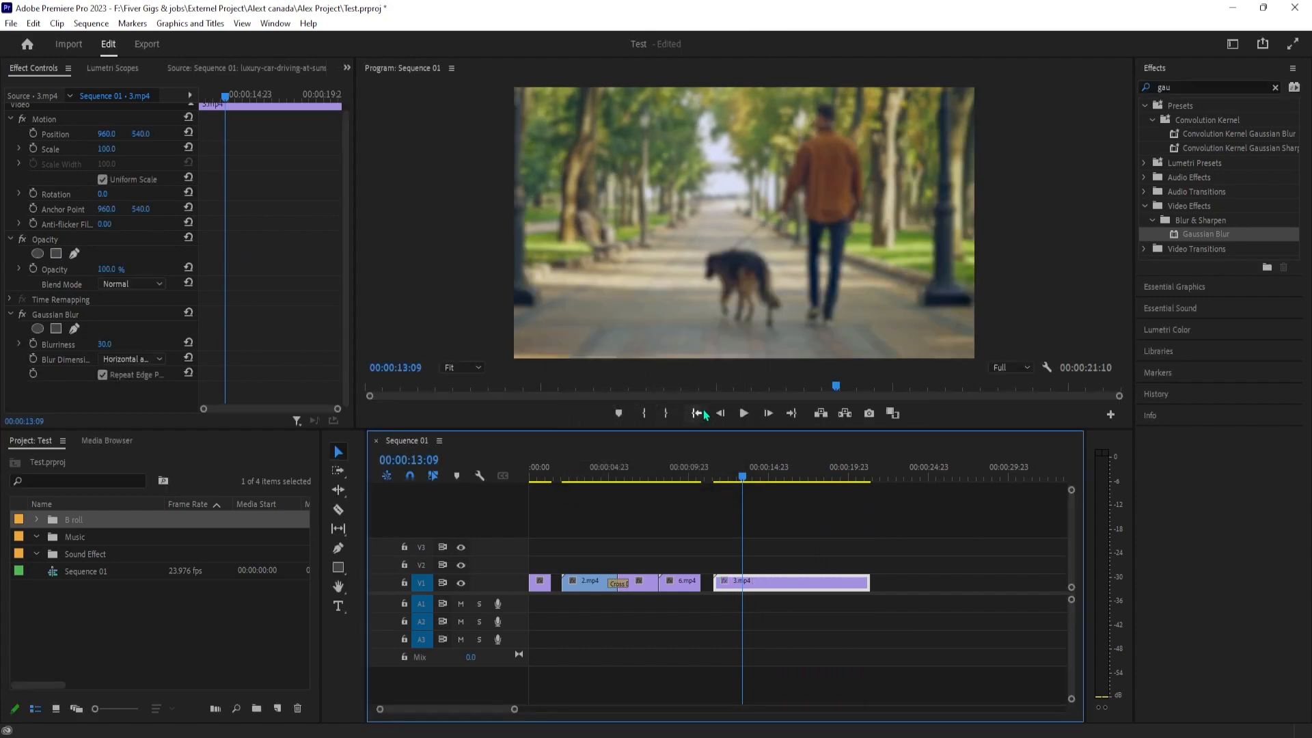
Add a text layer reading FOREST over the 2.mp4 clip, starting at 00:00:03:22
{"action": "left_click", "coordinate": [712, 479]}
{"action": "left_click_drag", "start_coordinate": [712, 478], "coordinate": [592, 477]}
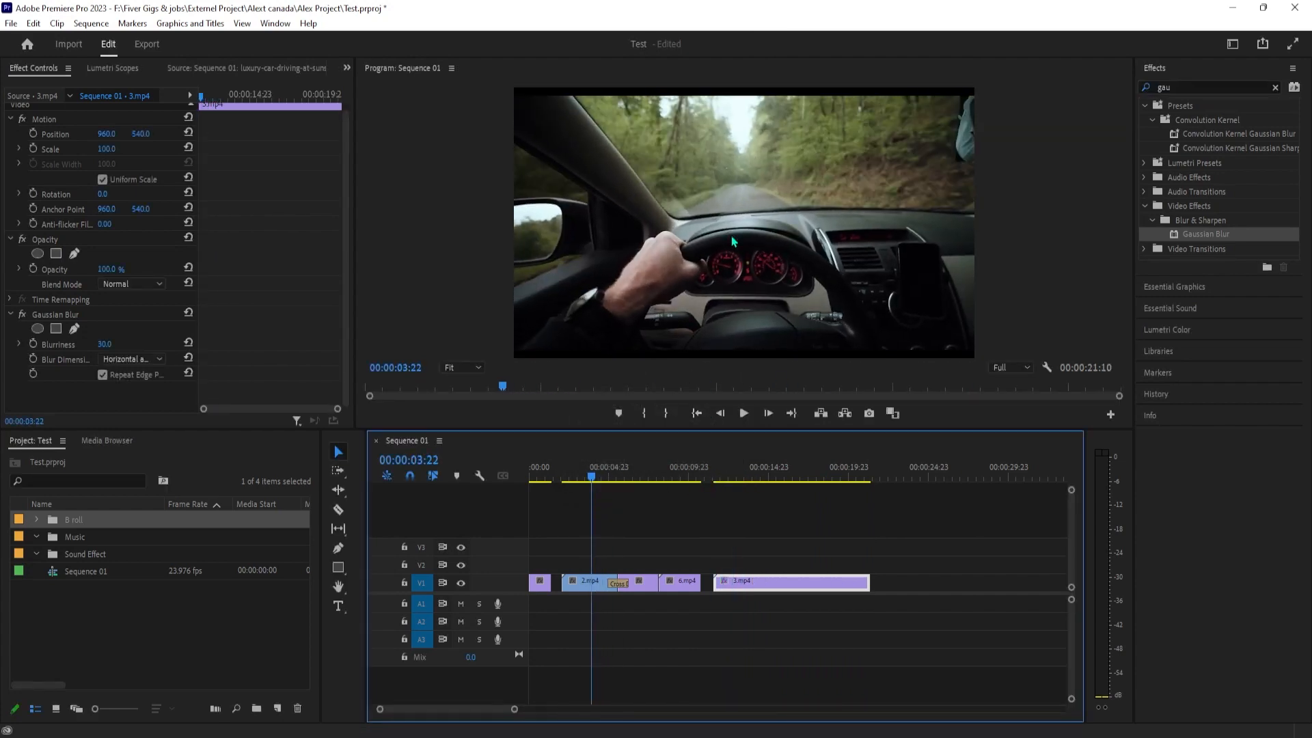
{"action": "left_click", "coordinate": [741, 197]}
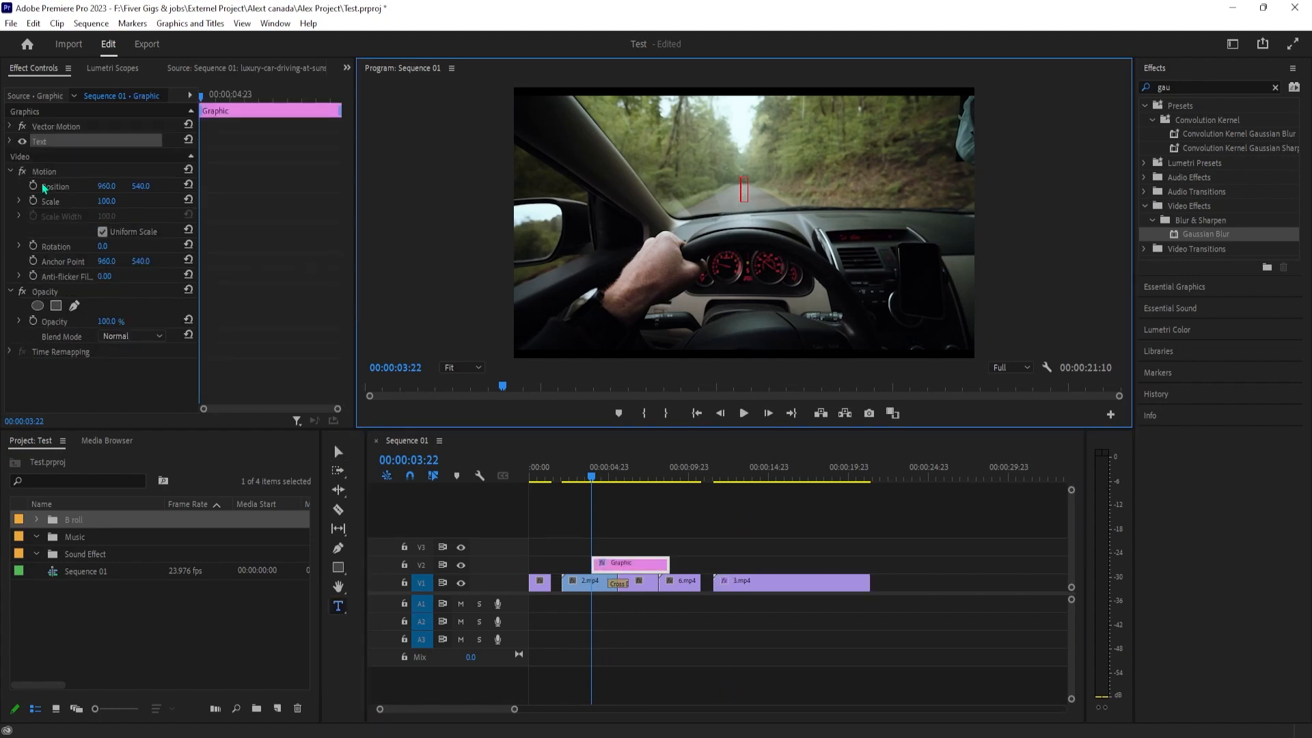
{"action": "left_click", "coordinate": [10, 143]}
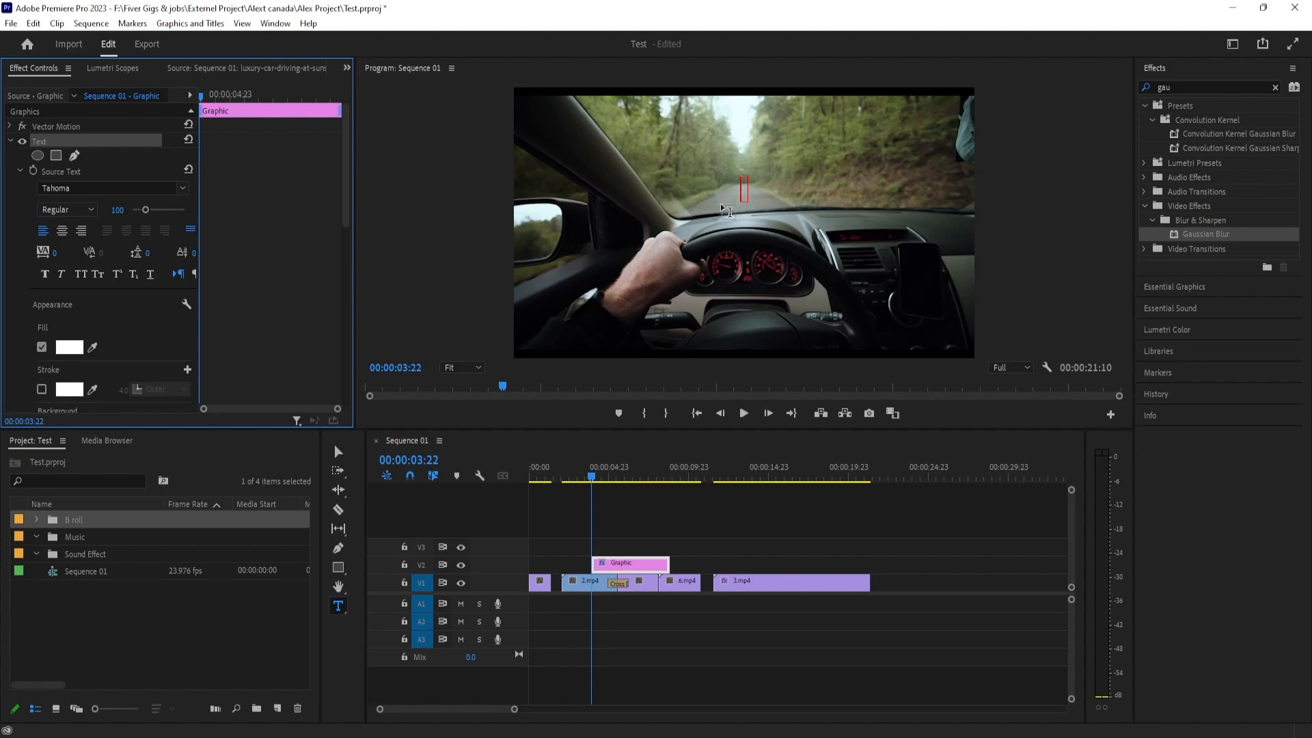
{"action": "left_click", "coordinate": [745, 189]}
{"action": "type", "text": "FOREST"}
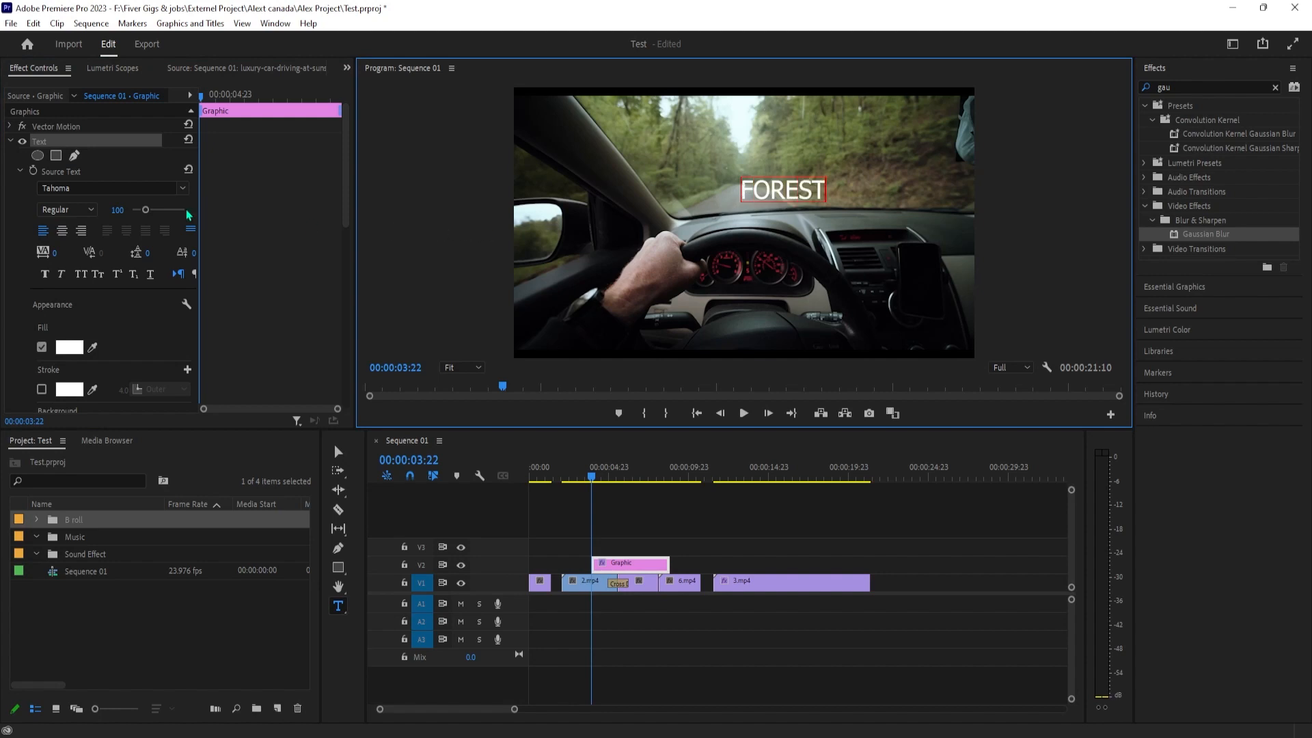
Try to set the FOREST text to the Mont font with Faux Bold at size 190
{"action": "left_click", "coordinate": [64, 189]}
{"action": "type", "text": "mo"}
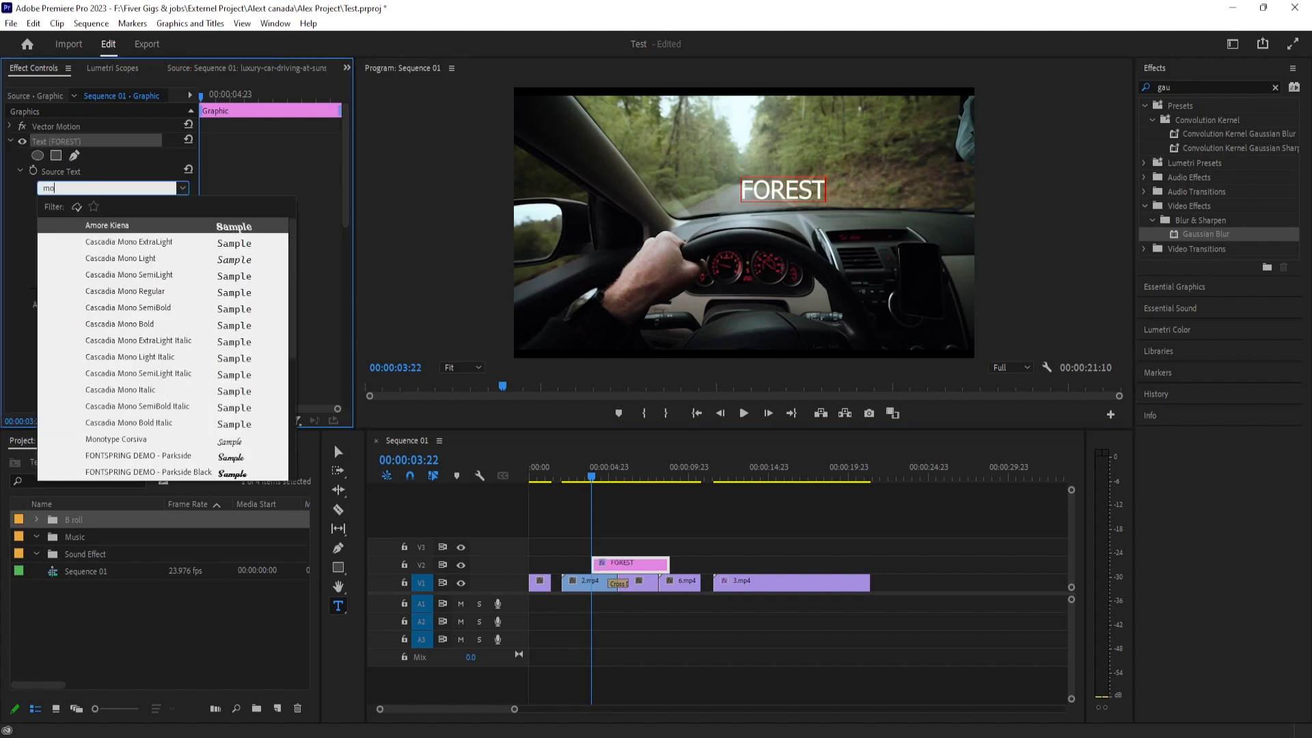
{"action": "type", "text": "nt"}
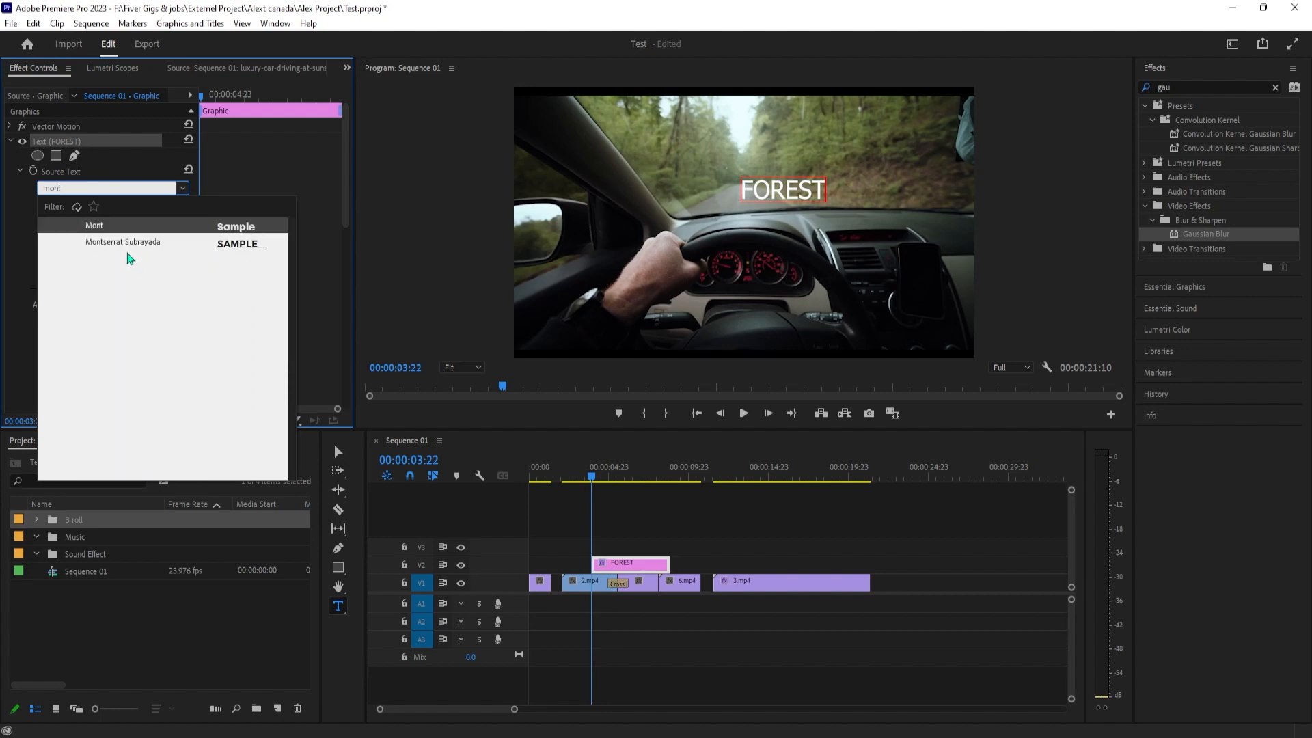
{"action": "key", "text": "Return"}
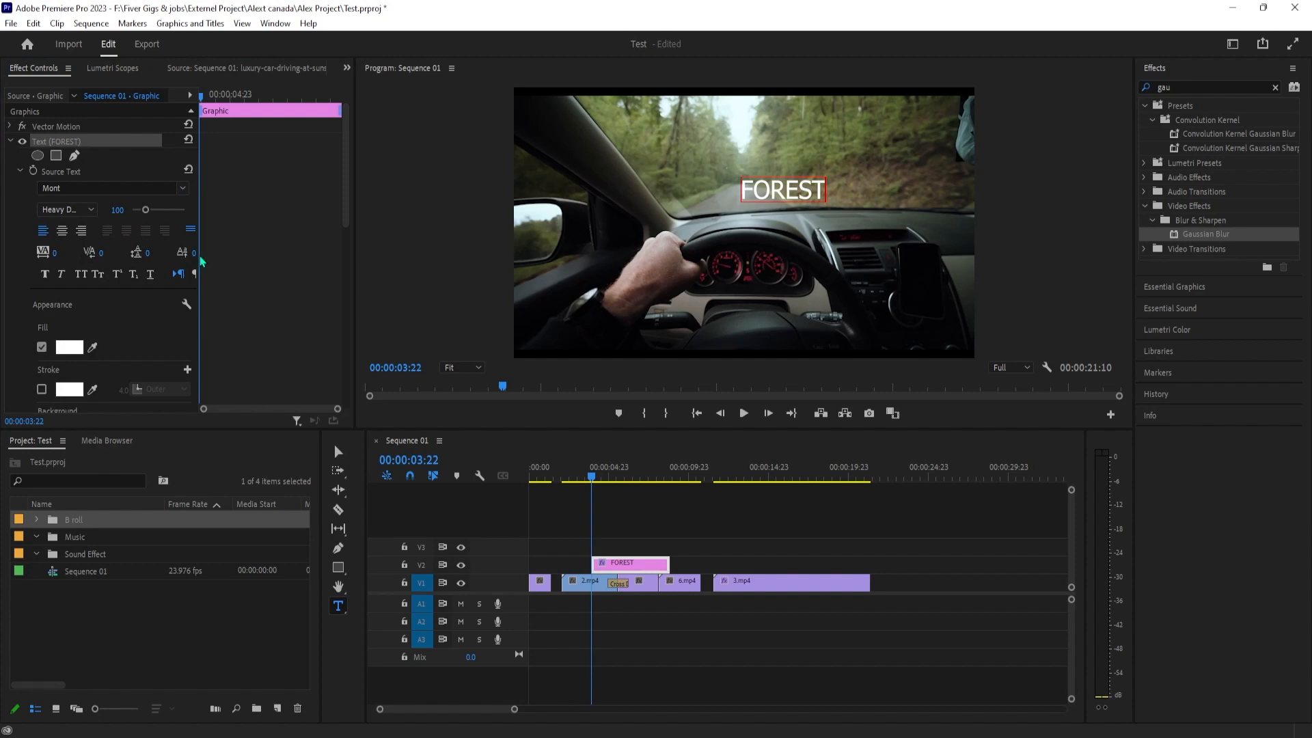
{"action": "left_click", "coordinate": [45, 273]}
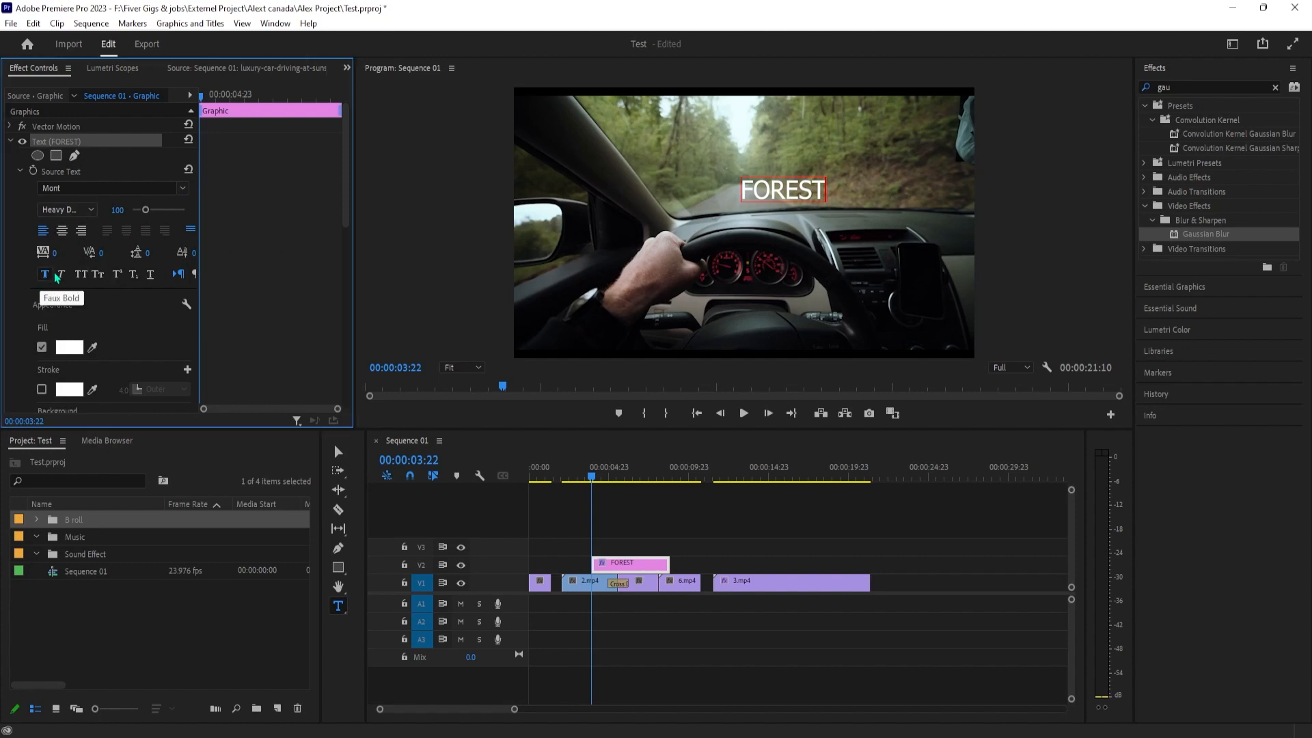
{"action": "left_click", "coordinate": [113, 209]}
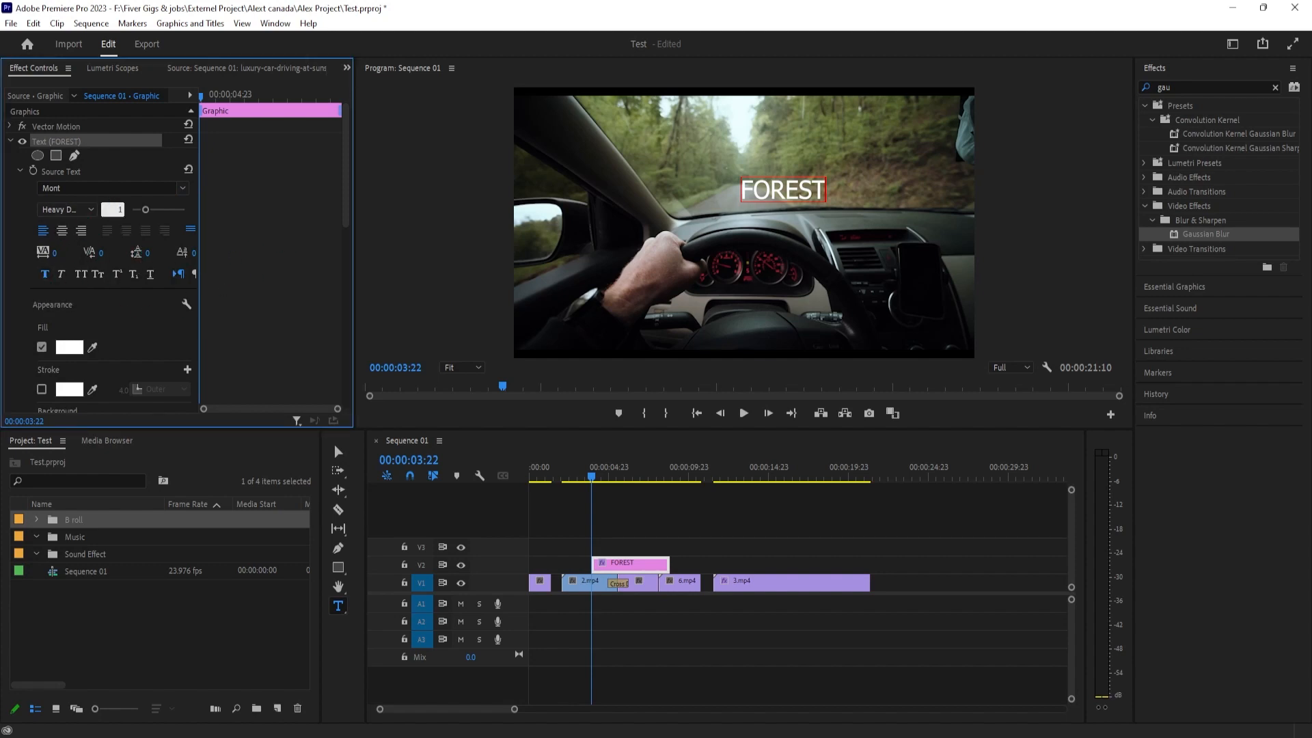
{"action": "type", "text": "190"}
{"action": "key", "text": "Return"}
Set the font size of the whole FOREST text to 190 and move it to the upper centre of the frame
{"action": "double_click", "coordinate": [767, 183]}
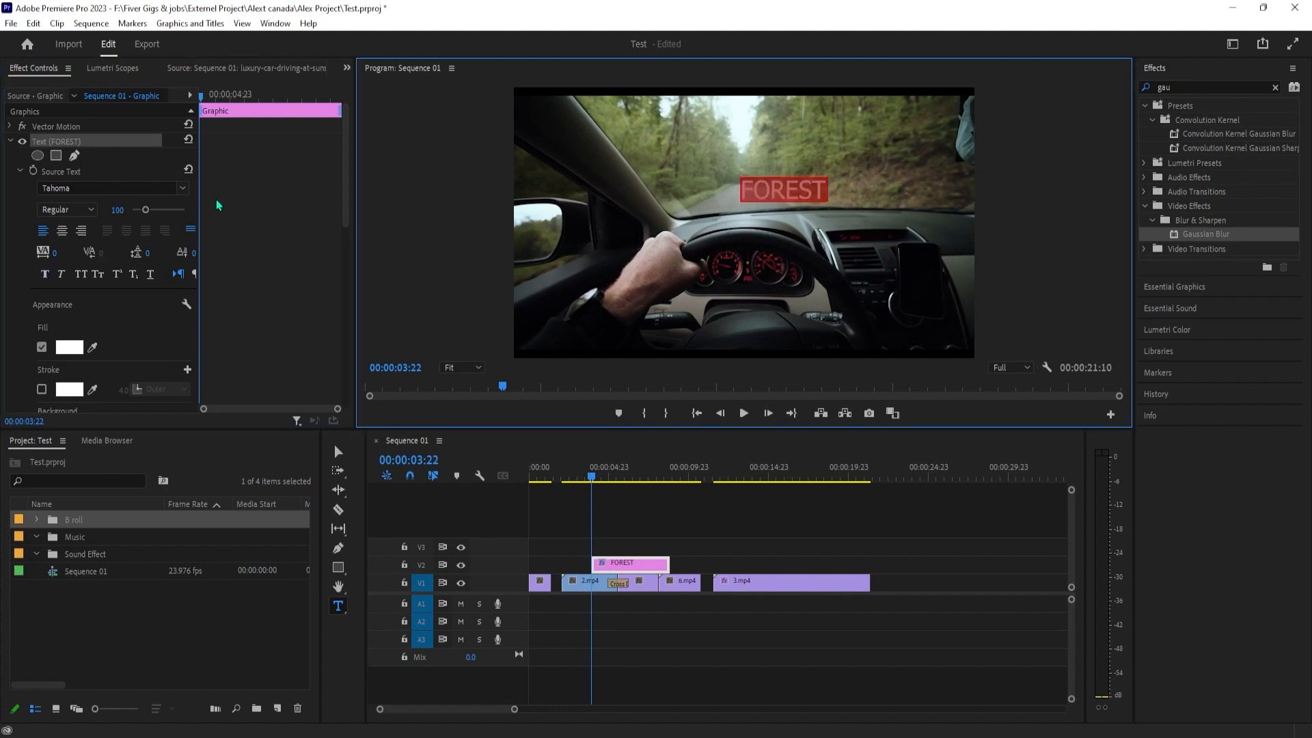
{"action": "left_click", "coordinate": [118, 209]}
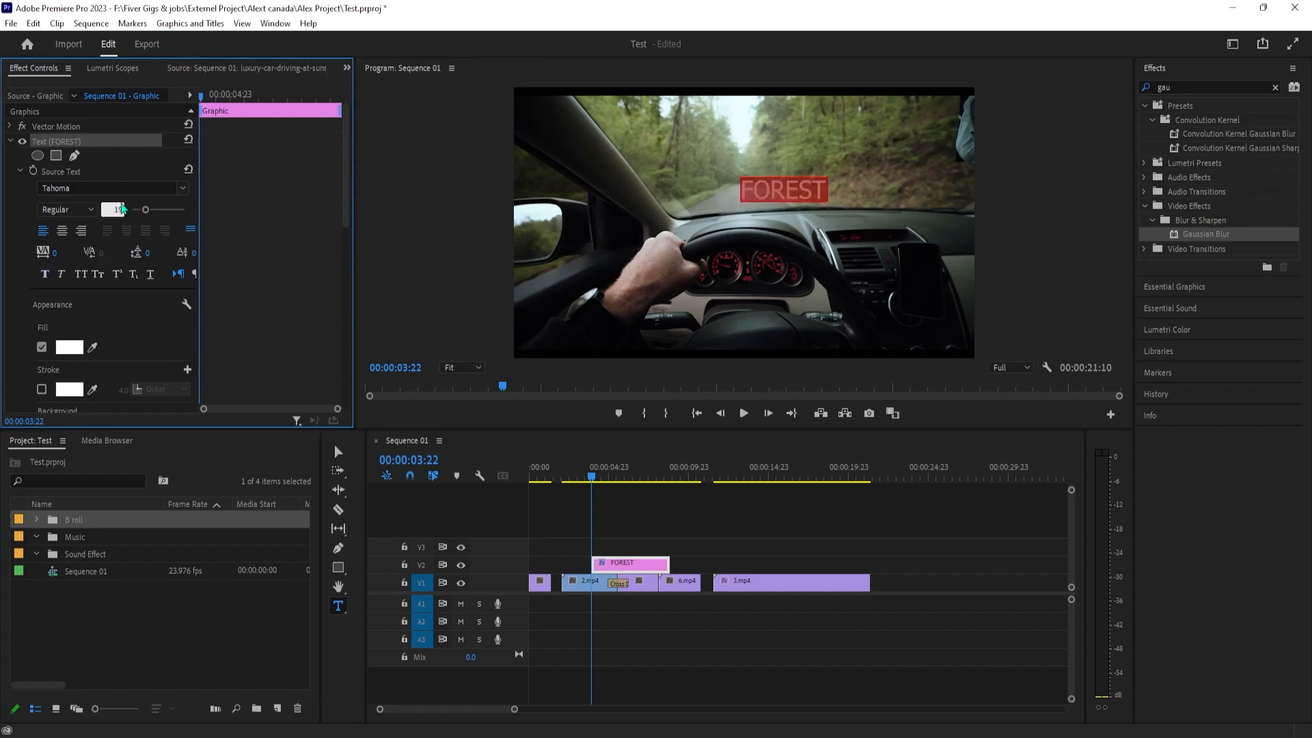
{"action": "type", "text": "190"}
{"action": "key", "text": "Return"}
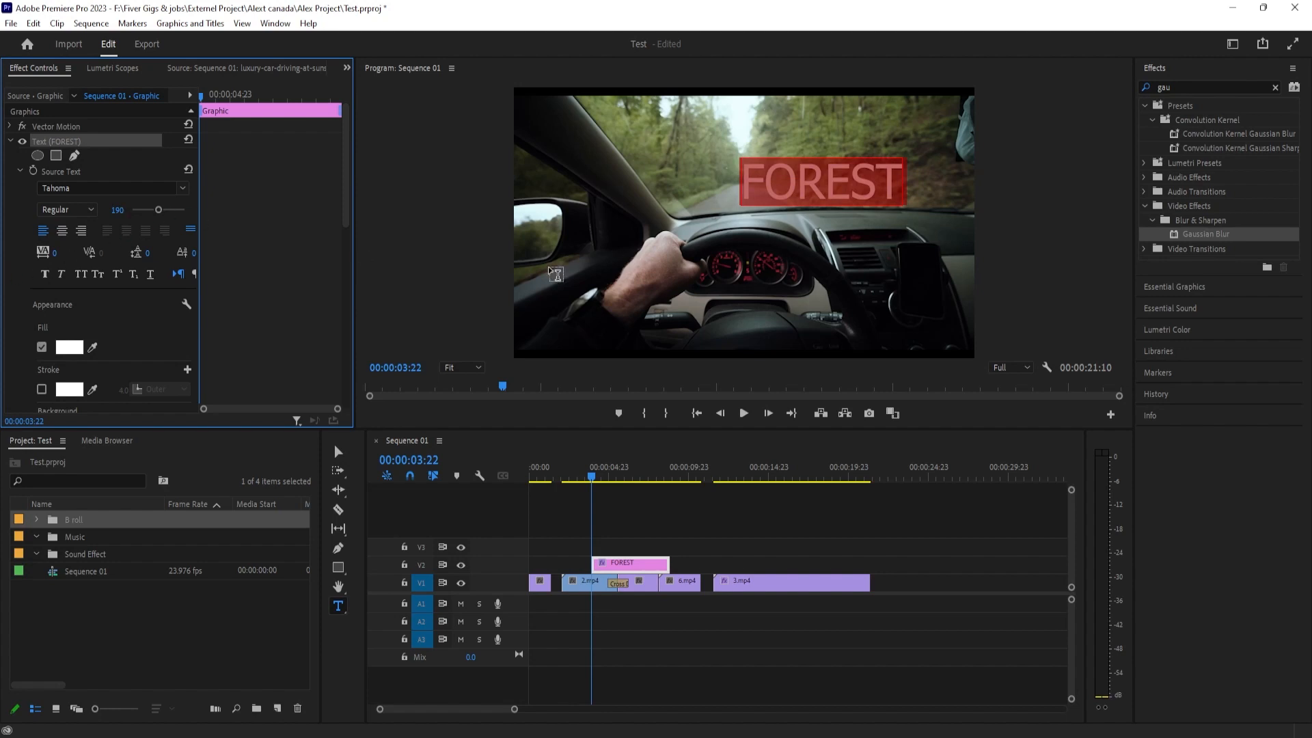
{"action": "left_click", "coordinate": [338, 451]}
{"action": "left_click_drag", "start_coordinate": [763, 210], "coordinate": [683, 190]}
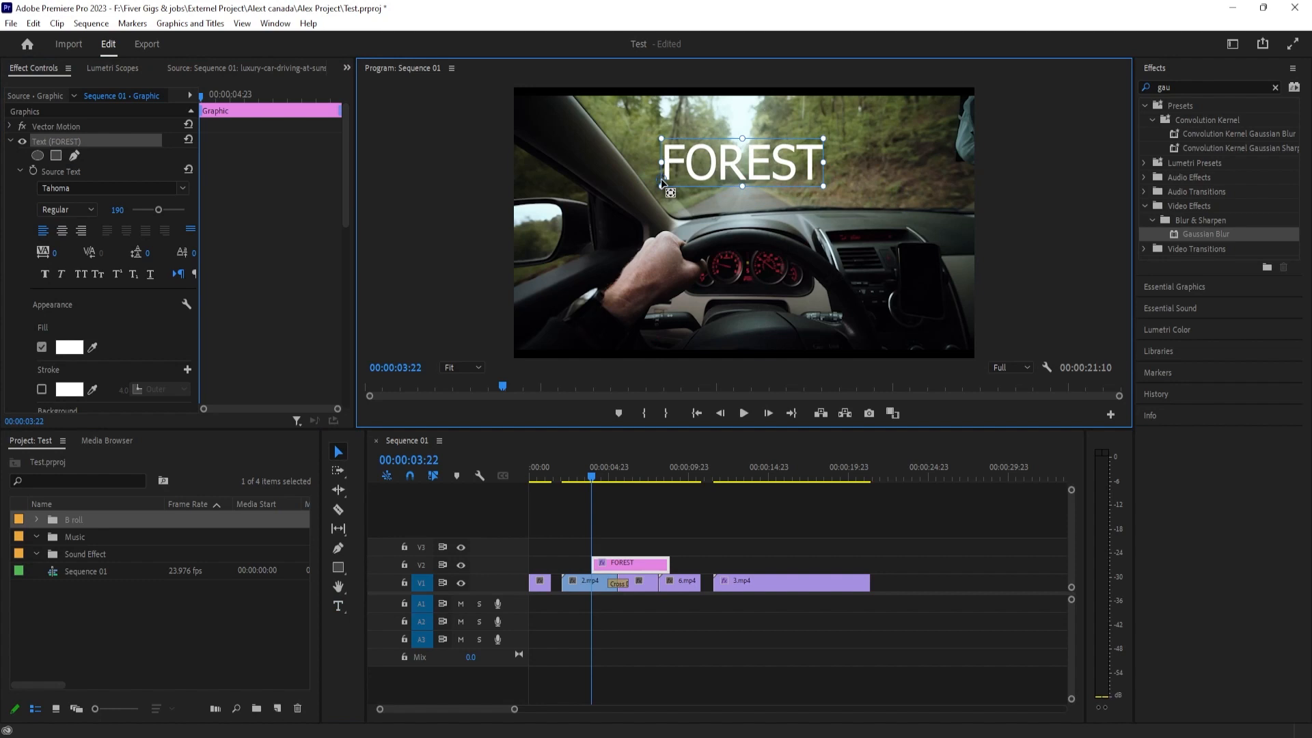
Add a red F20000 outer stroke to the FOREST text and set its width to 21.0
{"action": "scroll", "coordinate": [102, 328], "scroll_direction": "down", "scroll_amount": 1}
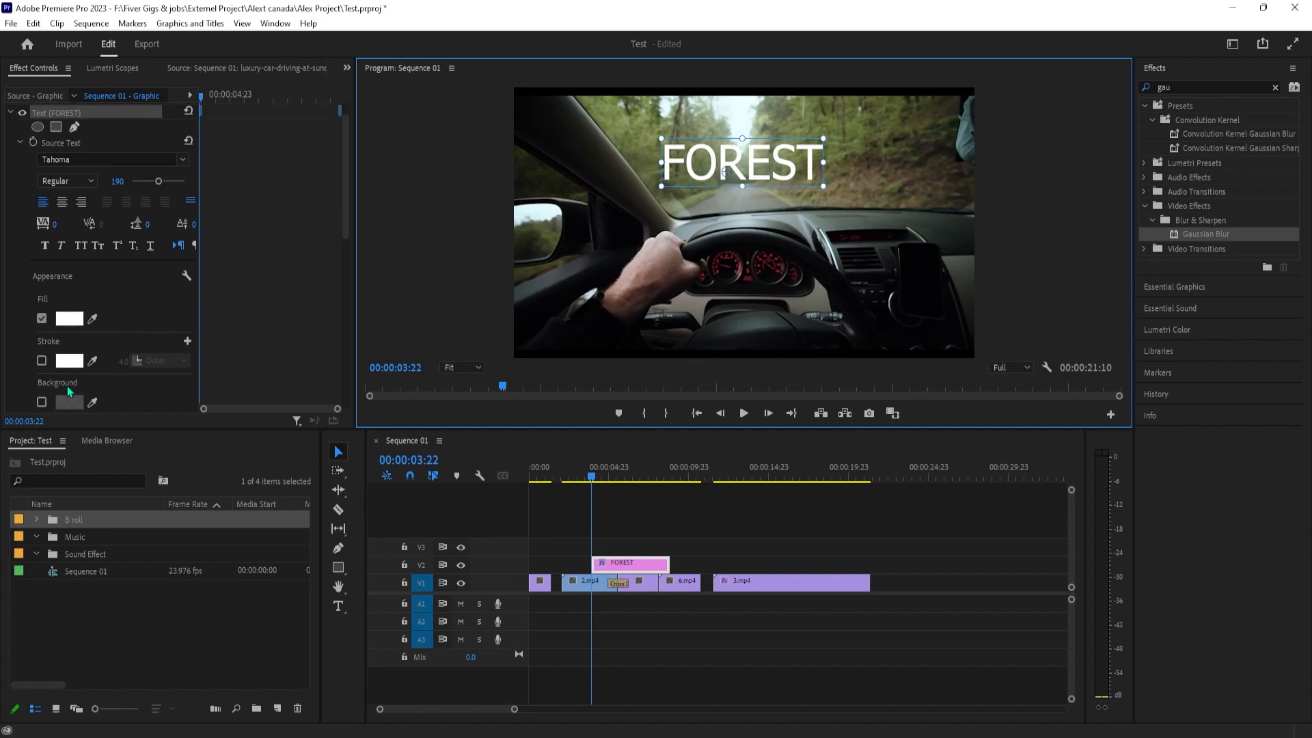
{"action": "left_click", "coordinate": [42, 361]}
{"action": "scroll", "coordinate": [75, 367], "scroll_direction": "down", "scroll_amount": 1}
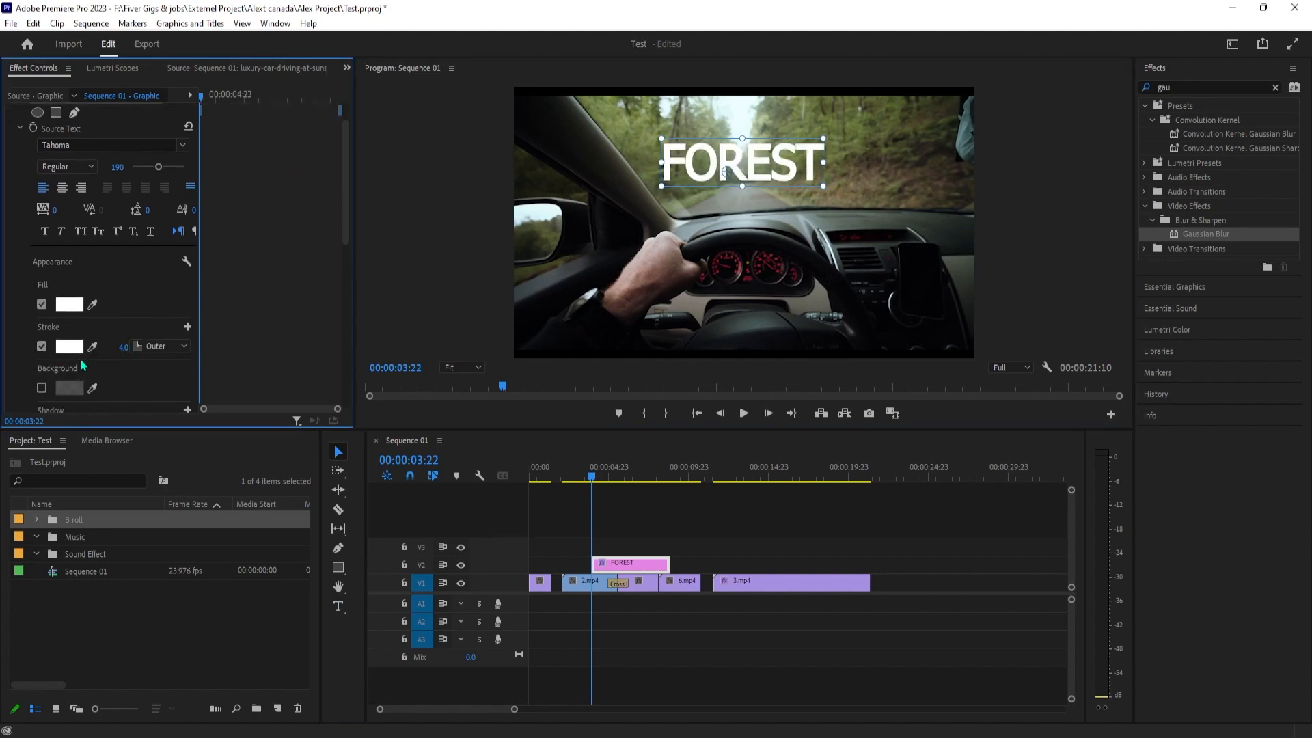
{"action": "left_click", "coordinate": [69, 347]}
{"action": "left_click", "coordinate": [663, 463]}
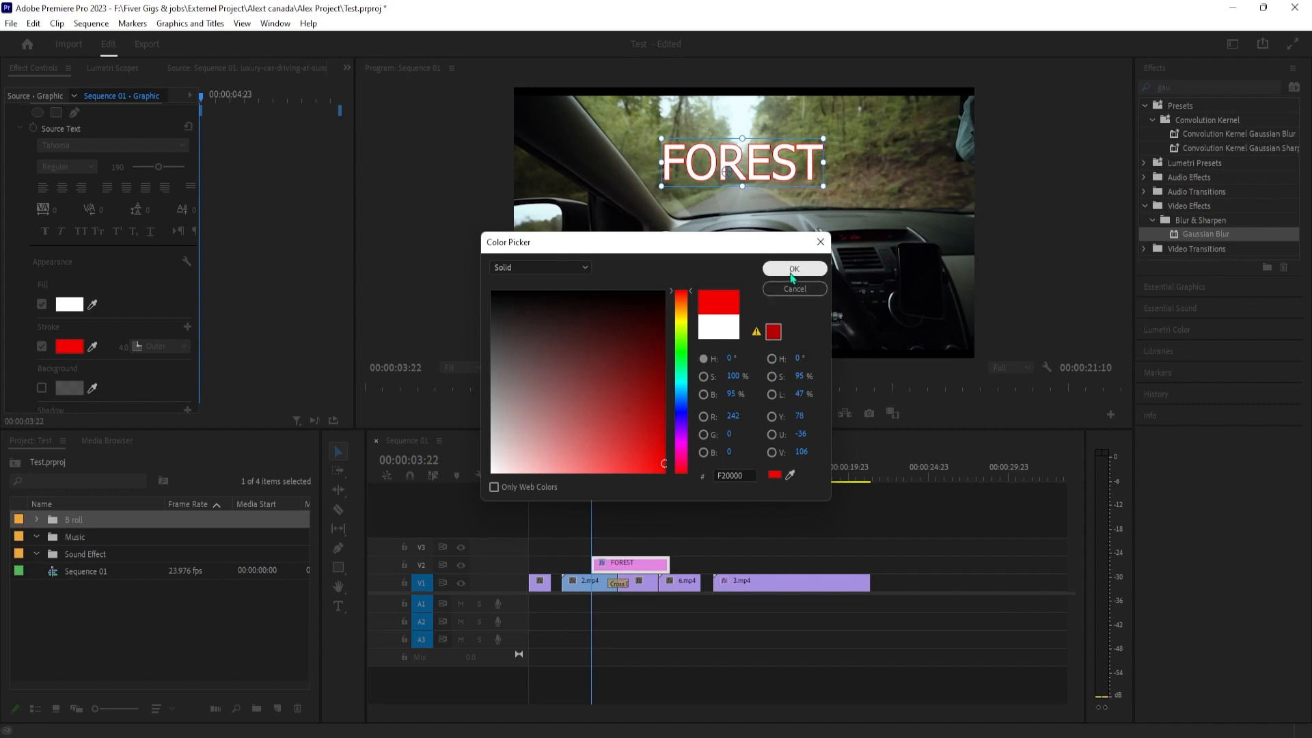
{"action": "left_click", "coordinate": [792, 270]}
{"action": "left_click_drag", "start_coordinate": [132, 347], "coordinate": [140, 346]}
{"action": "left_click", "coordinate": [840, 167]}
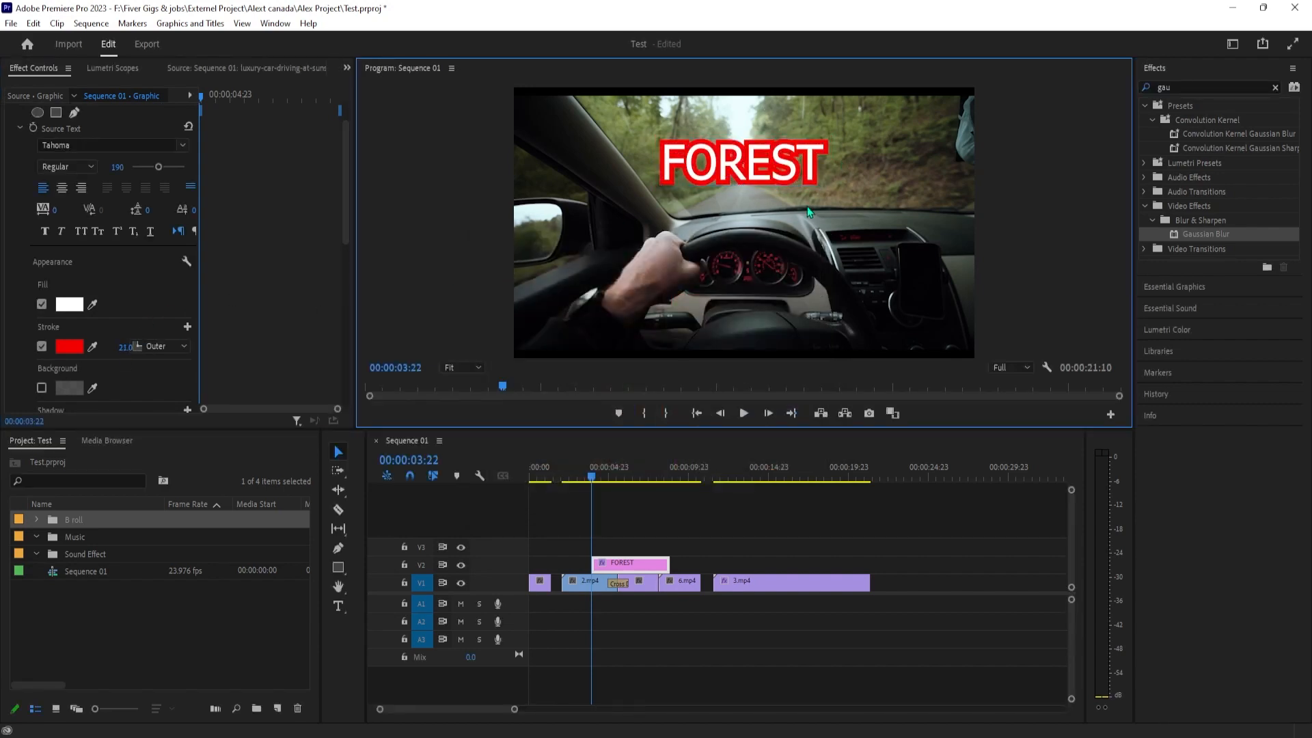
Import future.mp3 into the Music bin, place it on track A1 from the sequence start, and lower its volume to -10.6 dB
{"action": "double_click", "coordinate": [59, 539]}
{"action": "left_click", "coordinate": [481, 735]}
{"action": "left_click", "coordinate": [546, 676]}
{"action": "left_click_drag", "start_coordinate": [519, 319], "coordinate": [131, 585]}
{"action": "left_click", "coordinate": [156, 582]}
{"action": "left_click_drag", "start_coordinate": [83, 519], "coordinate": [504, 655]}
{"action": "left_click_drag", "start_coordinate": [592, 626], "coordinate": [591, 630]}
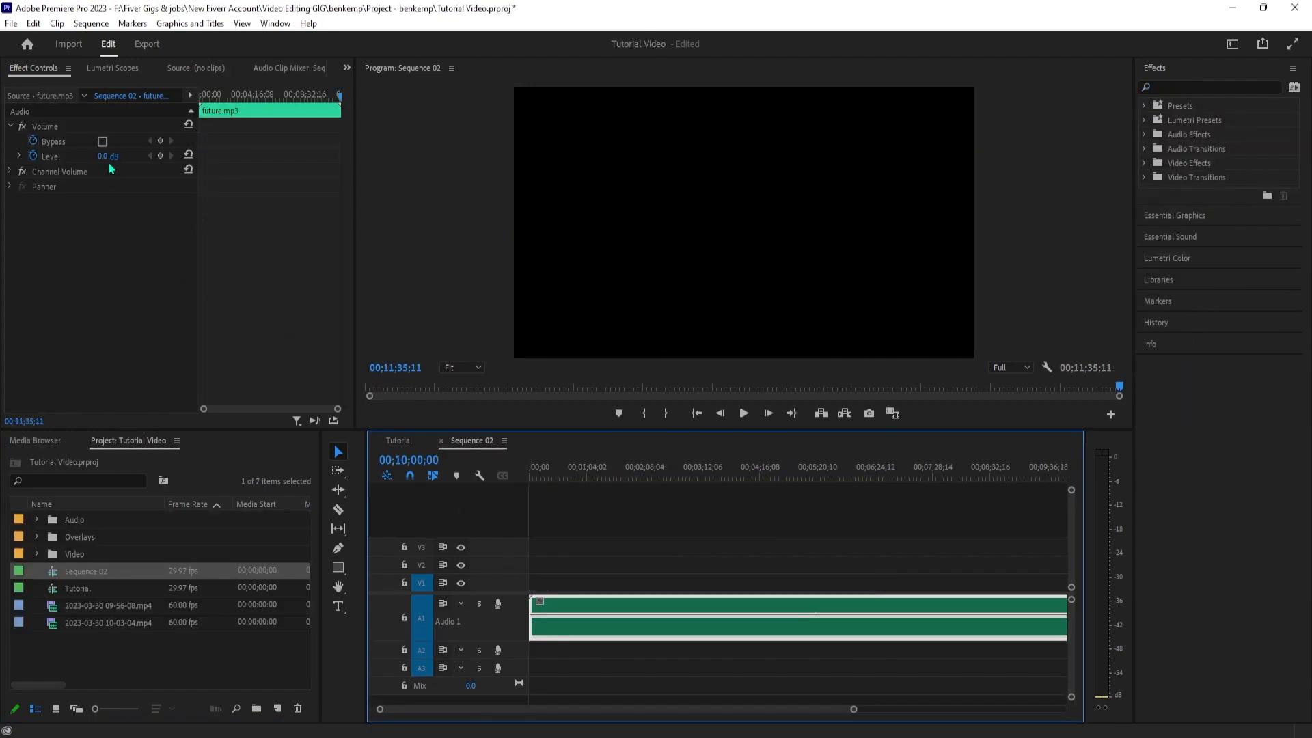
In Sequence 02 of the Tutorial Video project, try future.mp3 at -20.5 dB, reset the level, and lower it to -5.4 dB
{"action": "left_click_drag", "start_coordinate": [101, 157], "coordinate": [124, 156]}
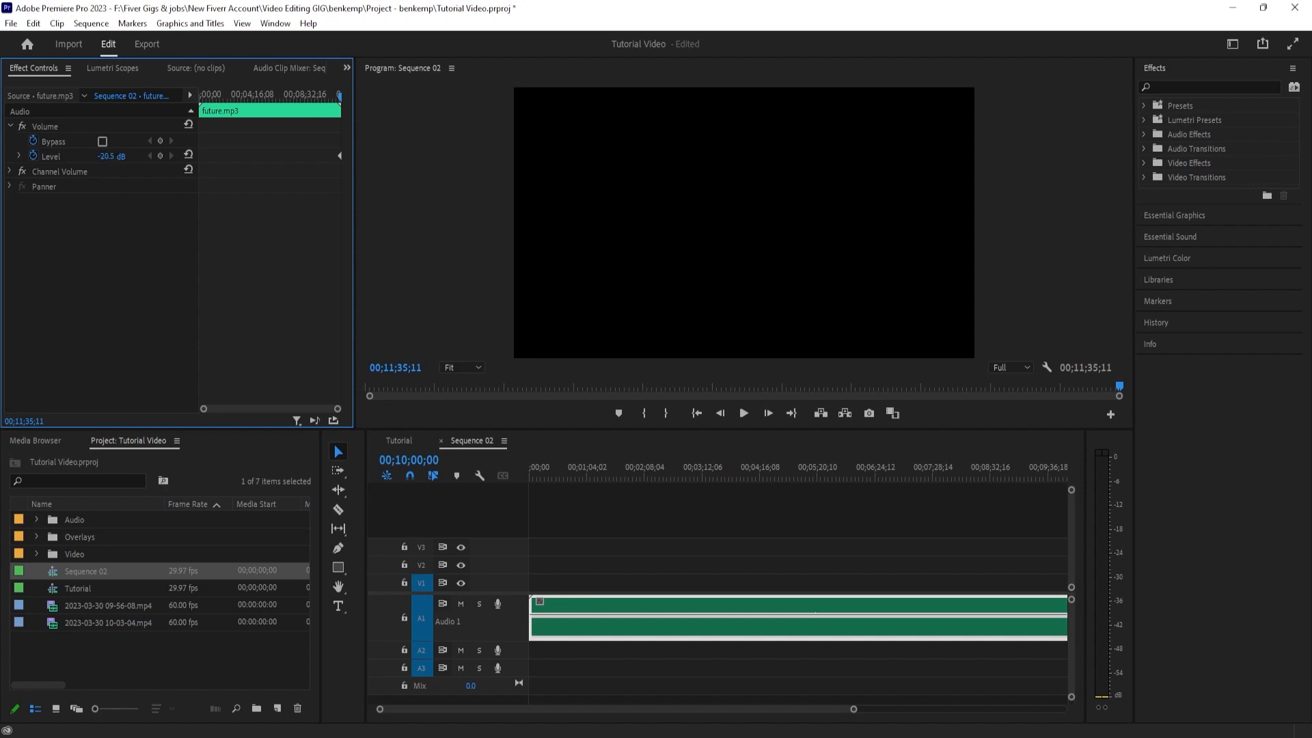
{"action": "left_click", "coordinate": [189, 155]}
{"action": "left_click_drag", "start_coordinate": [562, 613], "coordinate": [561, 620]}
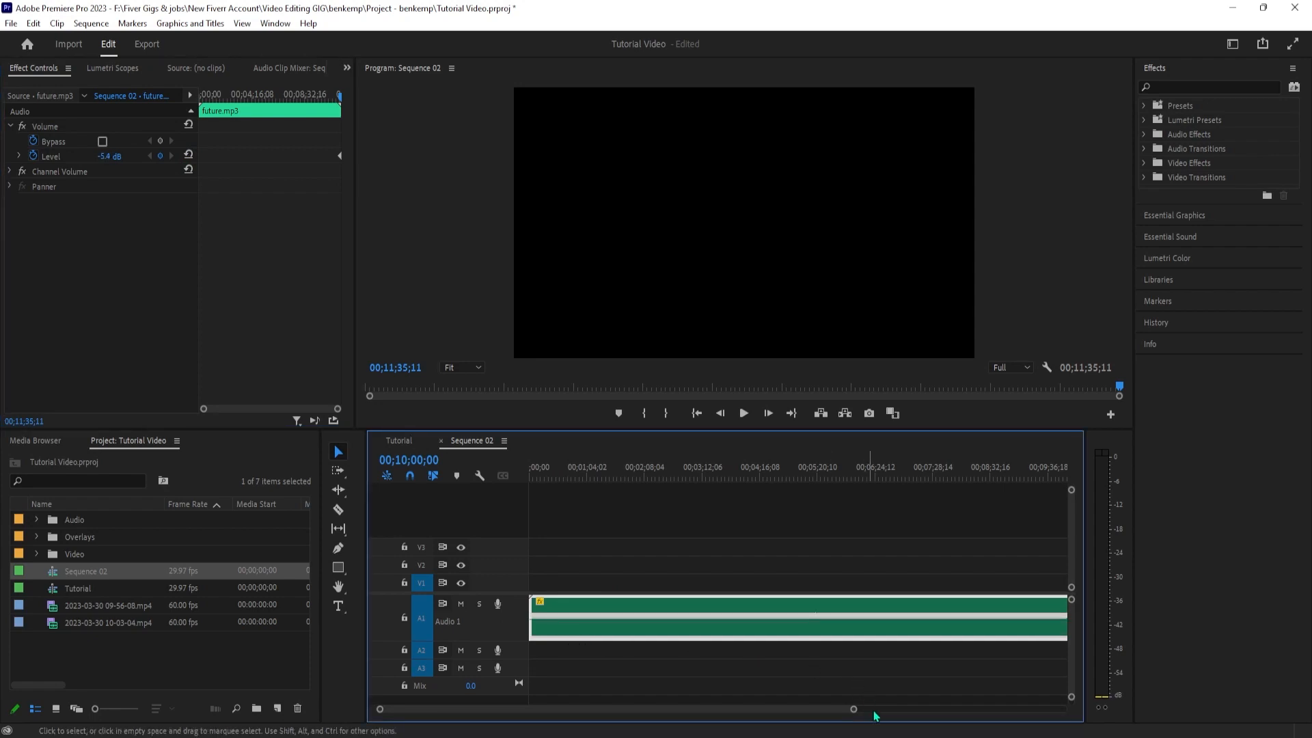
Enlarge track A1 in Sequence 02, set future.mp3's volume to -7.1 dB, and play it from 00;01;59;06
{"action": "left_click_drag", "start_coordinate": [854, 708], "coordinate": [986, 710]}
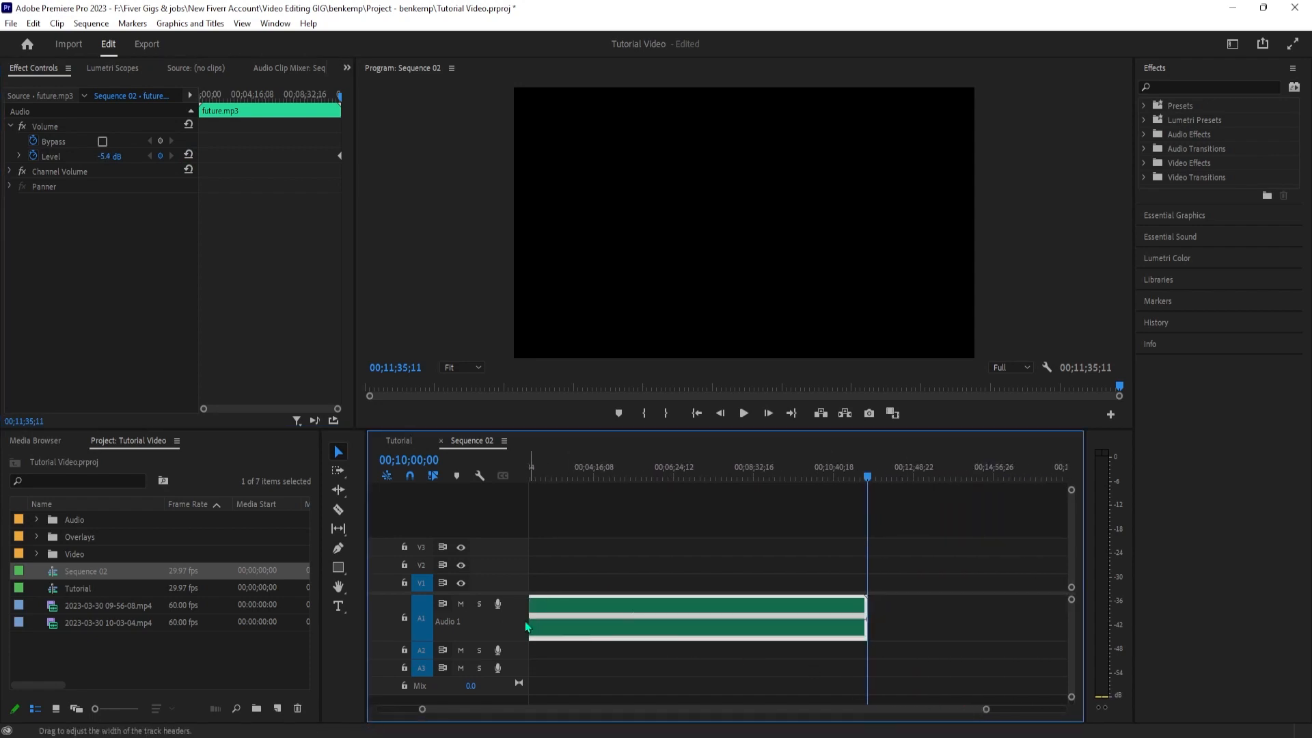
{"action": "scroll", "coordinate": [505, 616], "scroll_direction": "up", "scroll_amount": 1}
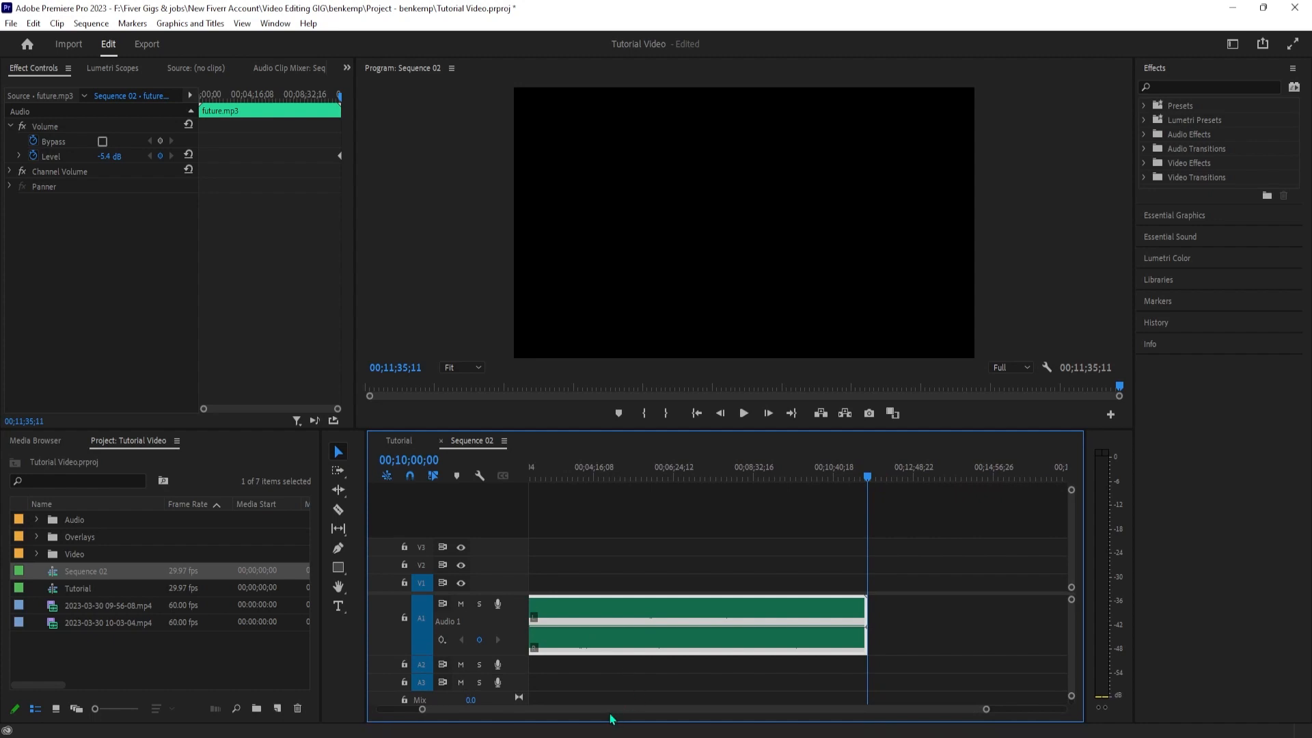
{"action": "scroll", "coordinate": [609, 710], "scroll_direction": "up", "scroll_amount": 3}
{"action": "left_click_drag", "start_coordinate": [604, 626], "coordinate": [599, 617]}
{"action": "left_click", "coordinate": [604, 467]}
{"action": "key", "text": "space"}
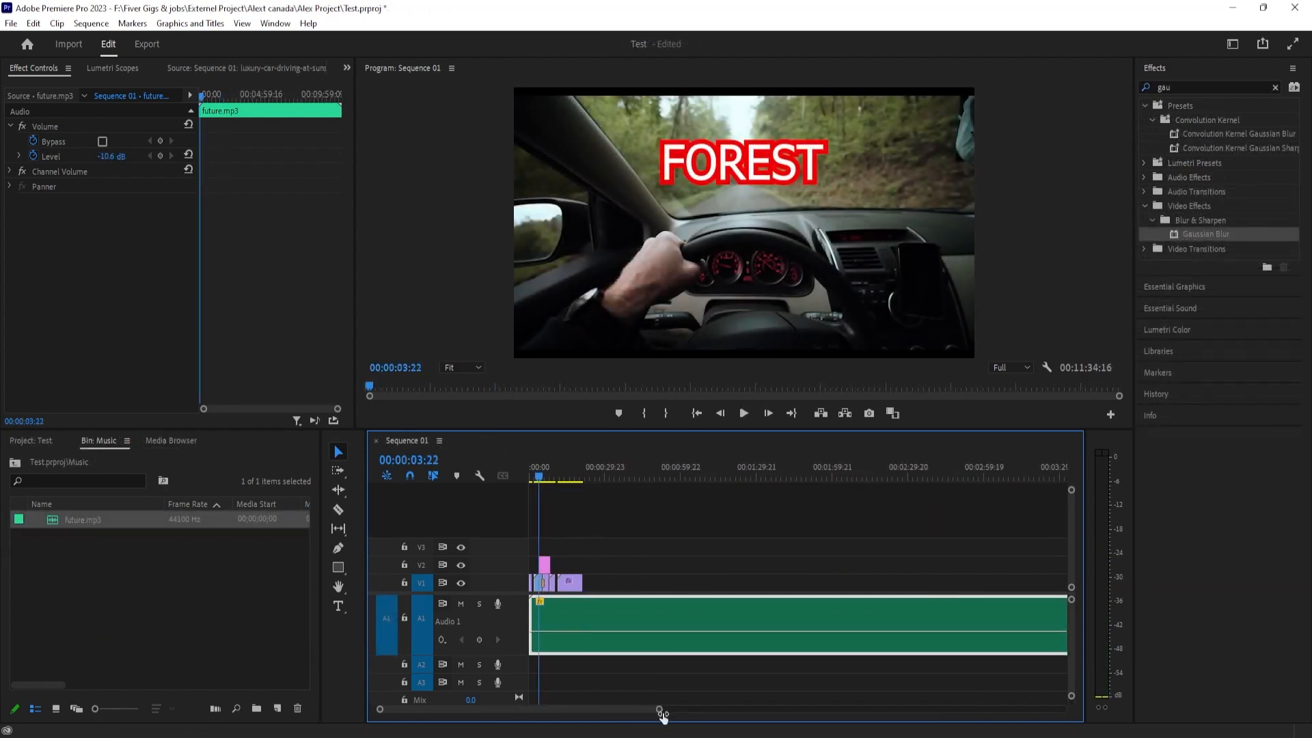
In the Test project, trim future.mp3 to end with the last video clip and lower its volume to -19.2 dB
{"action": "left_click_drag", "start_coordinate": [662, 714], "coordinate": [967, 709]}
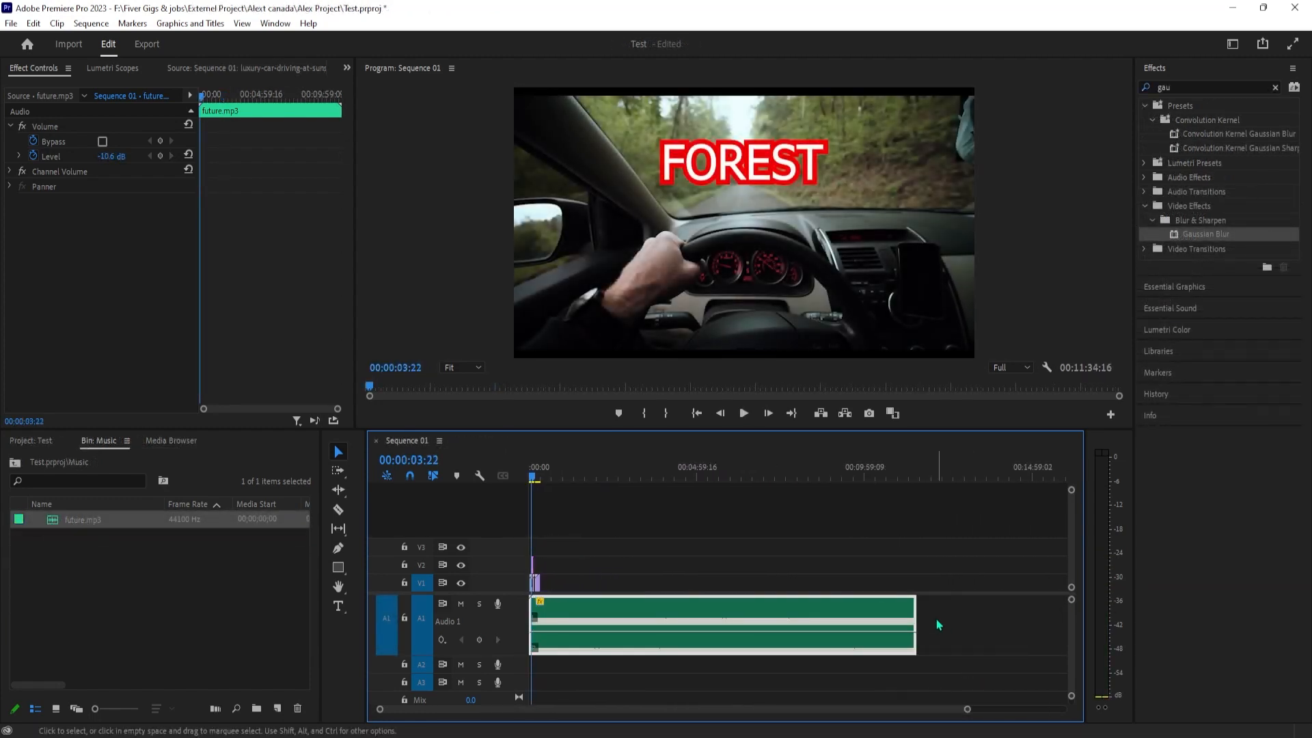
{"action": "left_click_drag", "start_coordinate": [914, 618], "coordinate": [536, 602]}
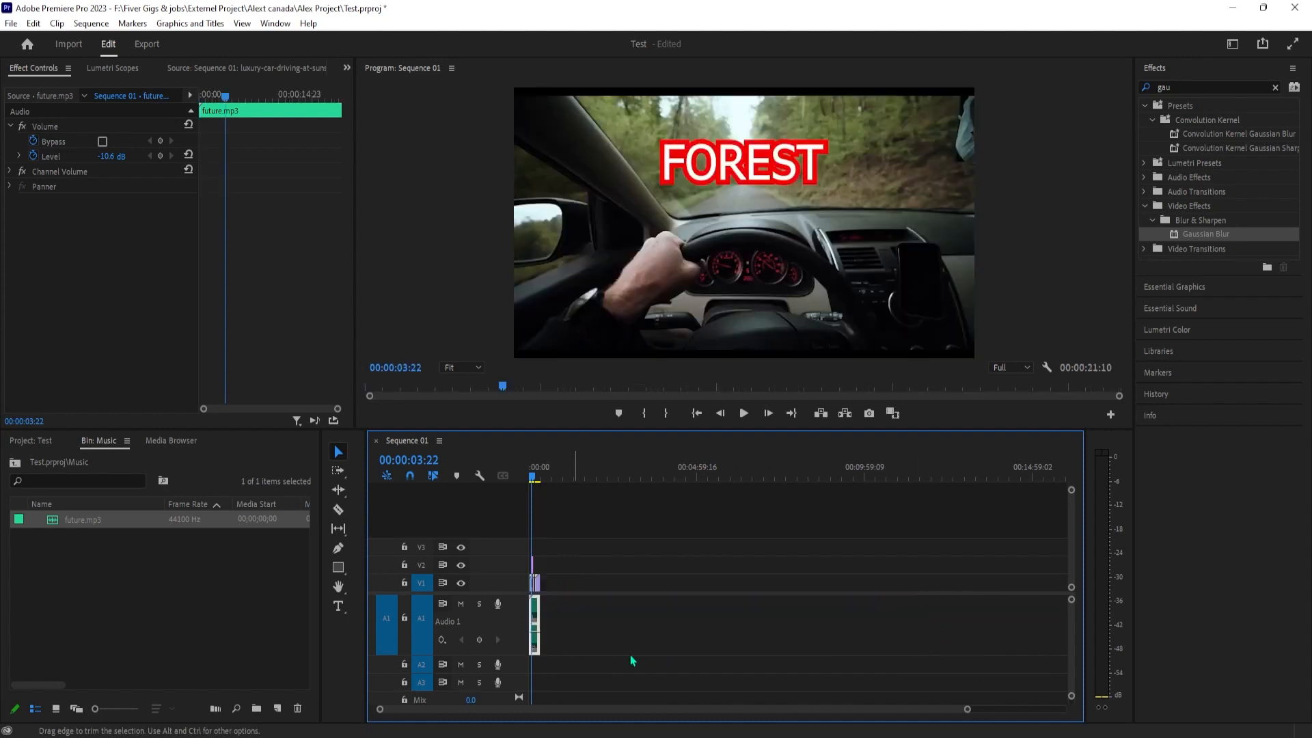
{"action": "left_click_drag", "start_coordinate": [965, 712], "coordinate": [492, 710]}
{"action": "left_click_drag", "start_coordinate": [589, 626], "coordinate": [589, 638]}
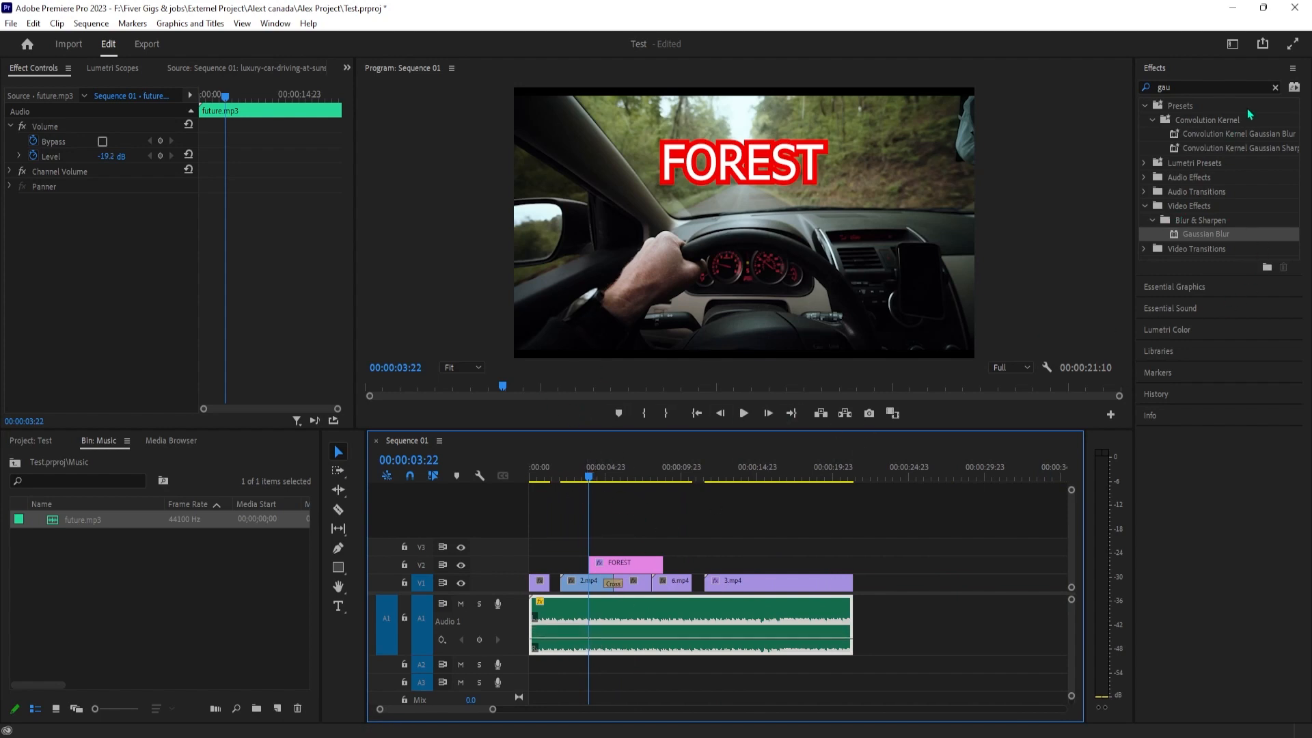
Clear the effects search and switch to the Color workspace
{"action": "left_click", "coordinate": [1274, 88]}
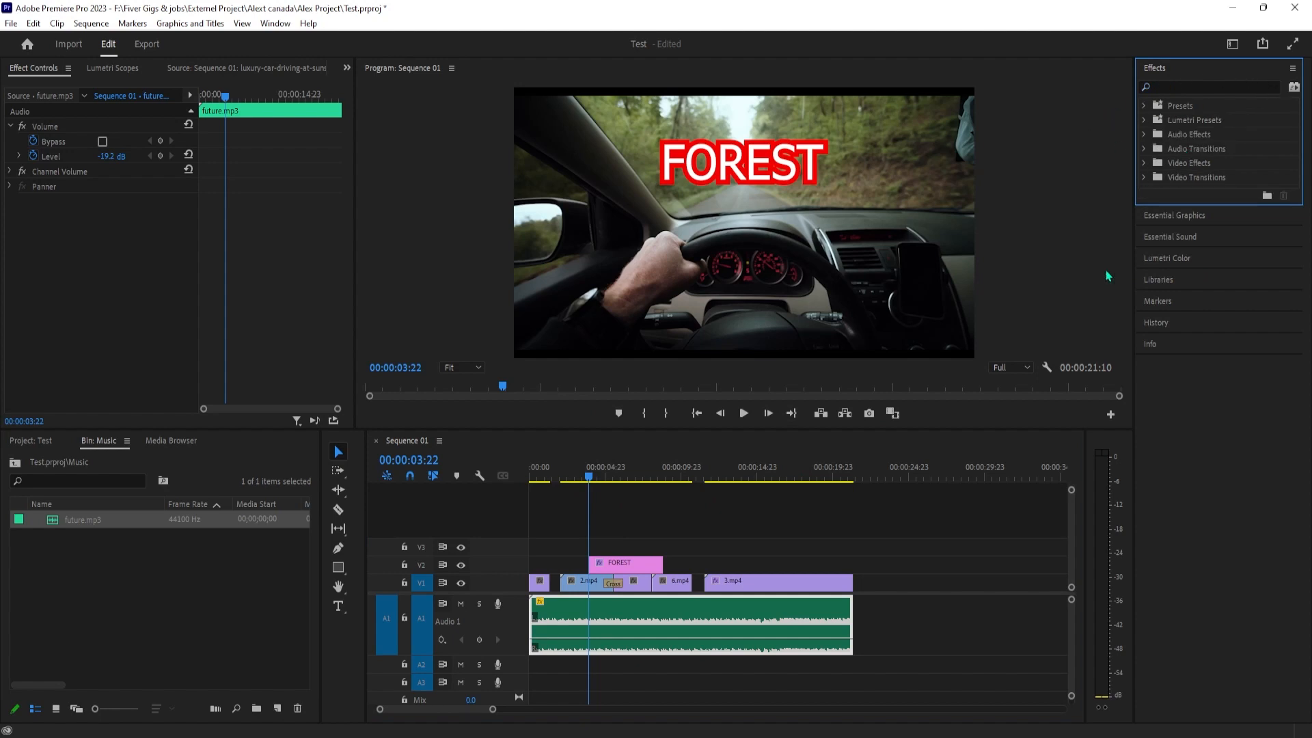
{"action": "left_click", "coordinate": [1174, 259]}
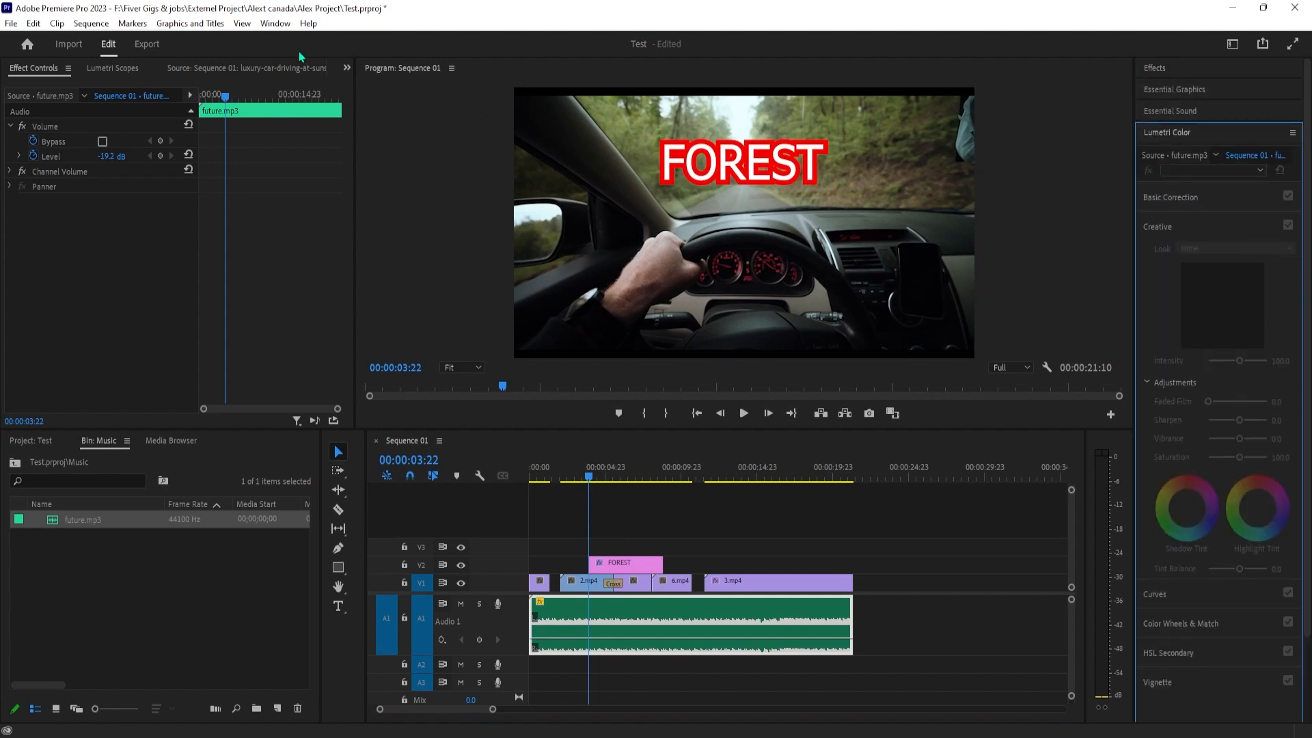
{"action": "left_click", "coordinate": [275, 23]}
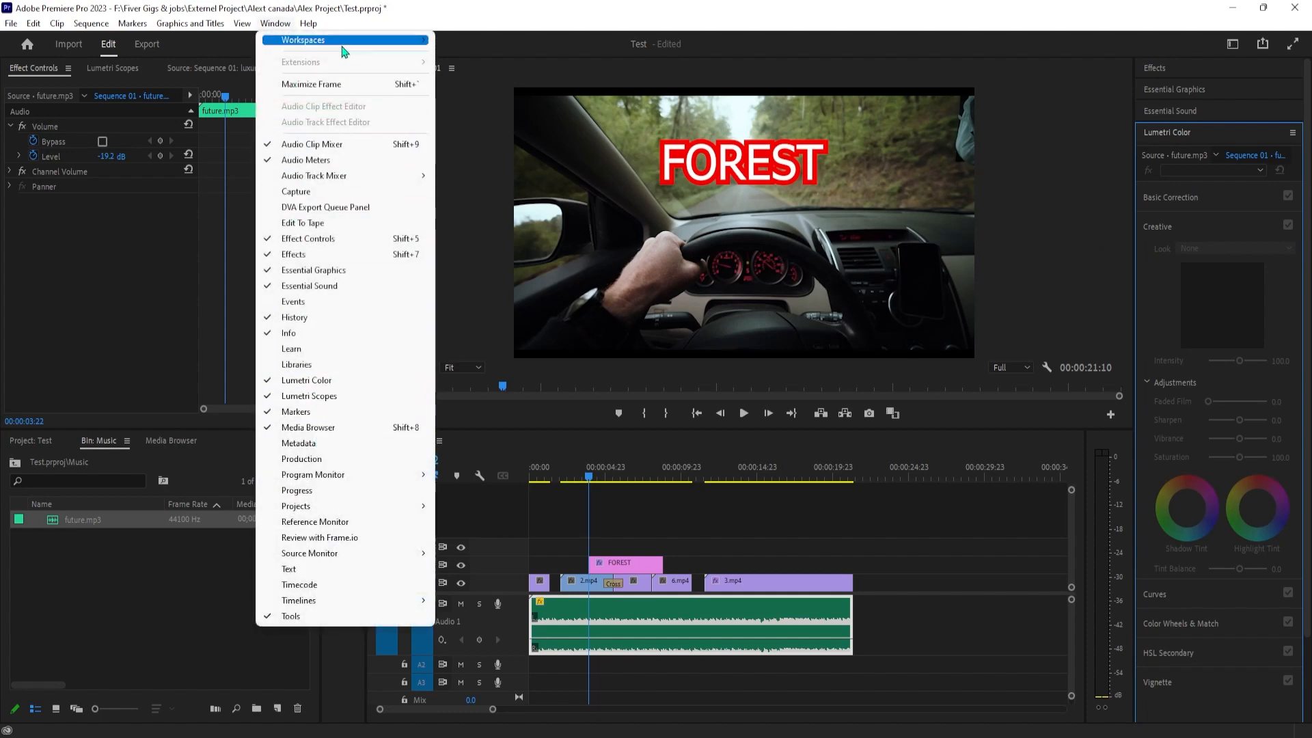
{"action": "mouse_move", "coordinate": [369, 40]}
{"action": "left_click", "coordinate": [488, 134]}
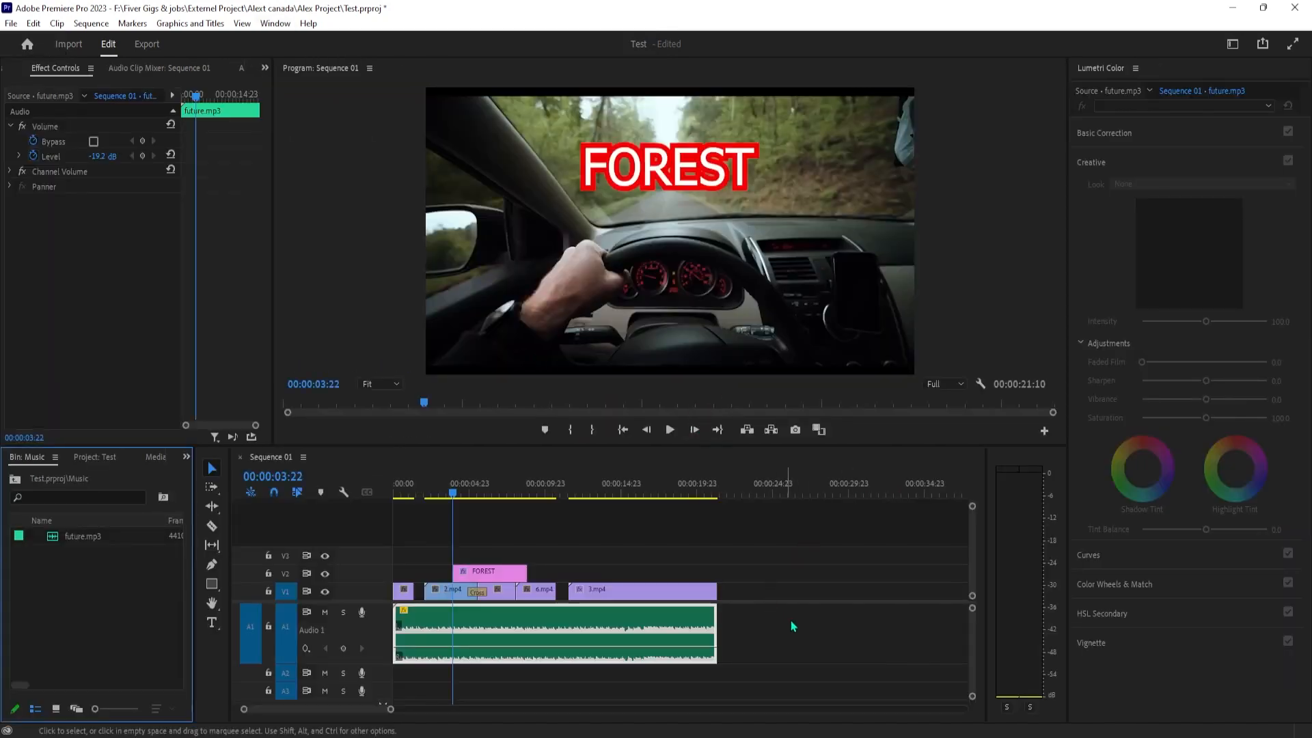
Select the 3.mp4 clip at 00:00:13:03 and remove its Gaussian Blur effect
{"action": "left_click", "coordinate": [480, 493]}
{"action": "left_click_drag", "start_coordinate": [486, 493], "coordinate": [592, 519]}
{"action": "left_click", "coordinate": [616, 585]}
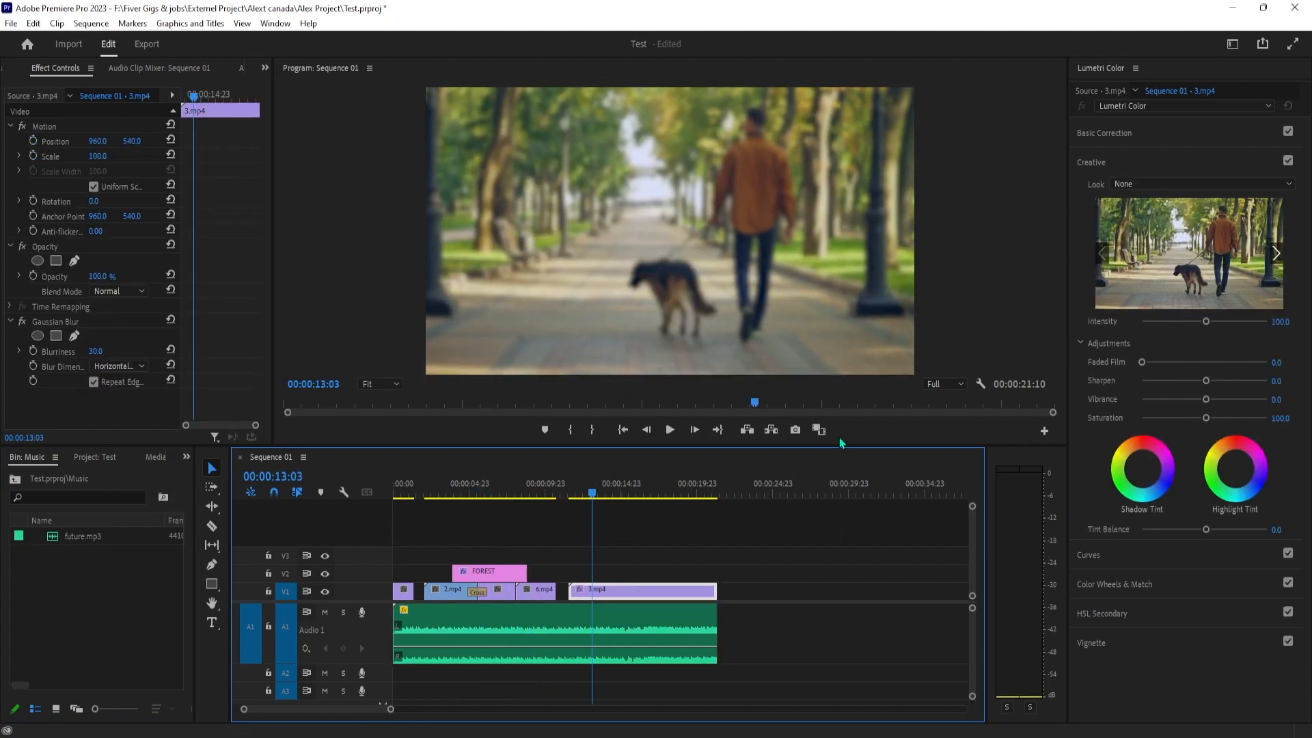
{"action": "right_click", "coordinate": [645, 589]}
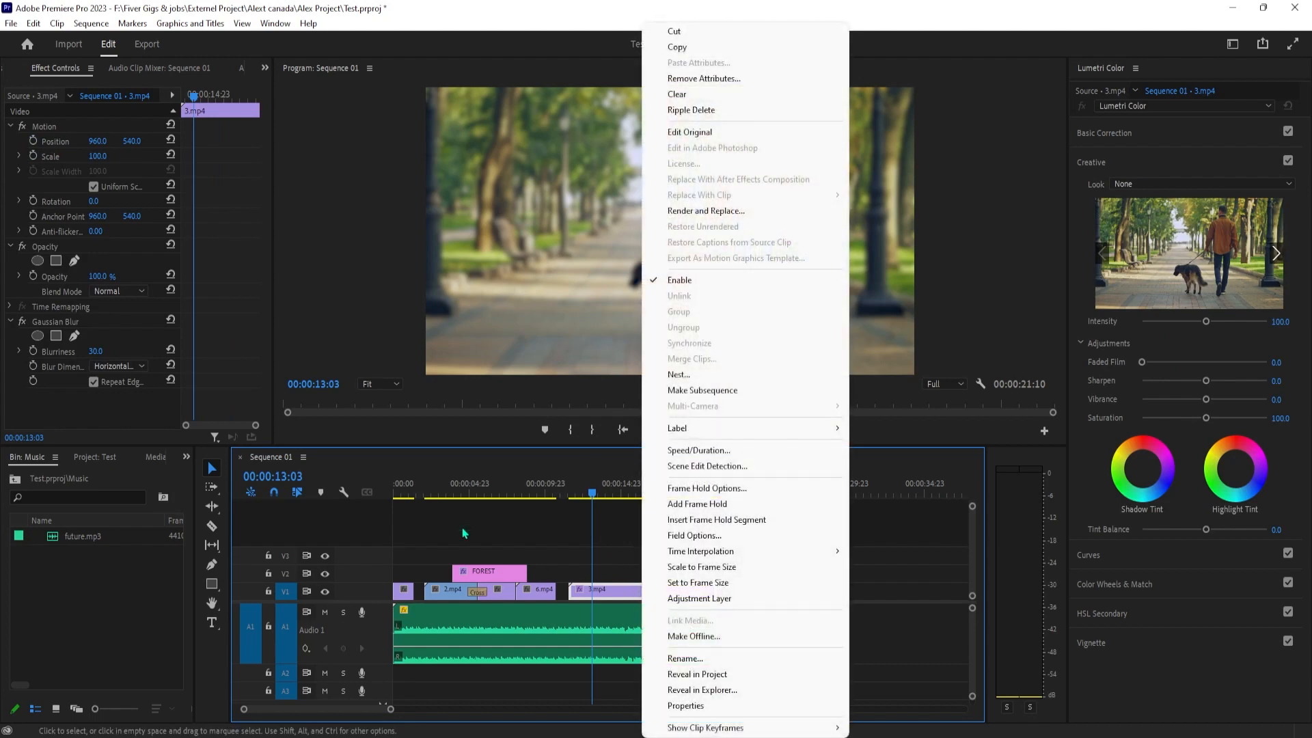
{"action": "right_click", "coordinate": [63, 323]}
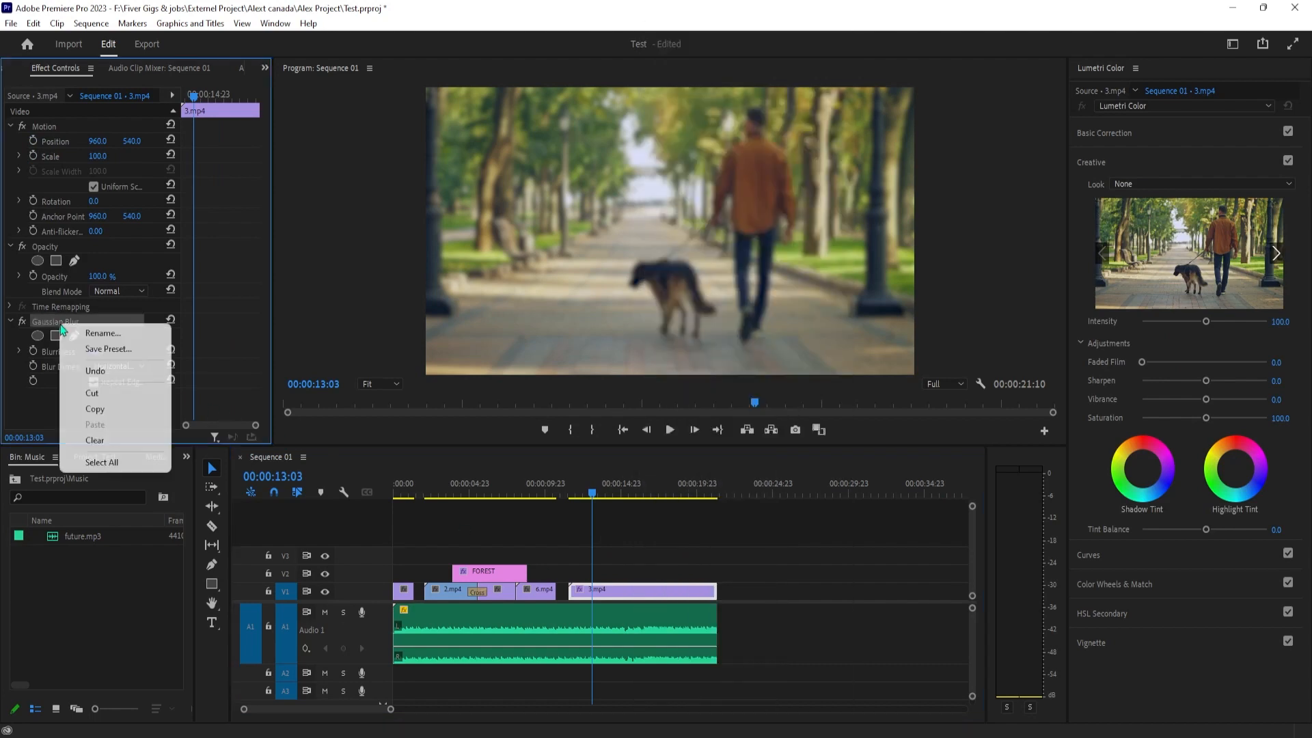
{"action": "left_click", "coordinate": [110, 441]}
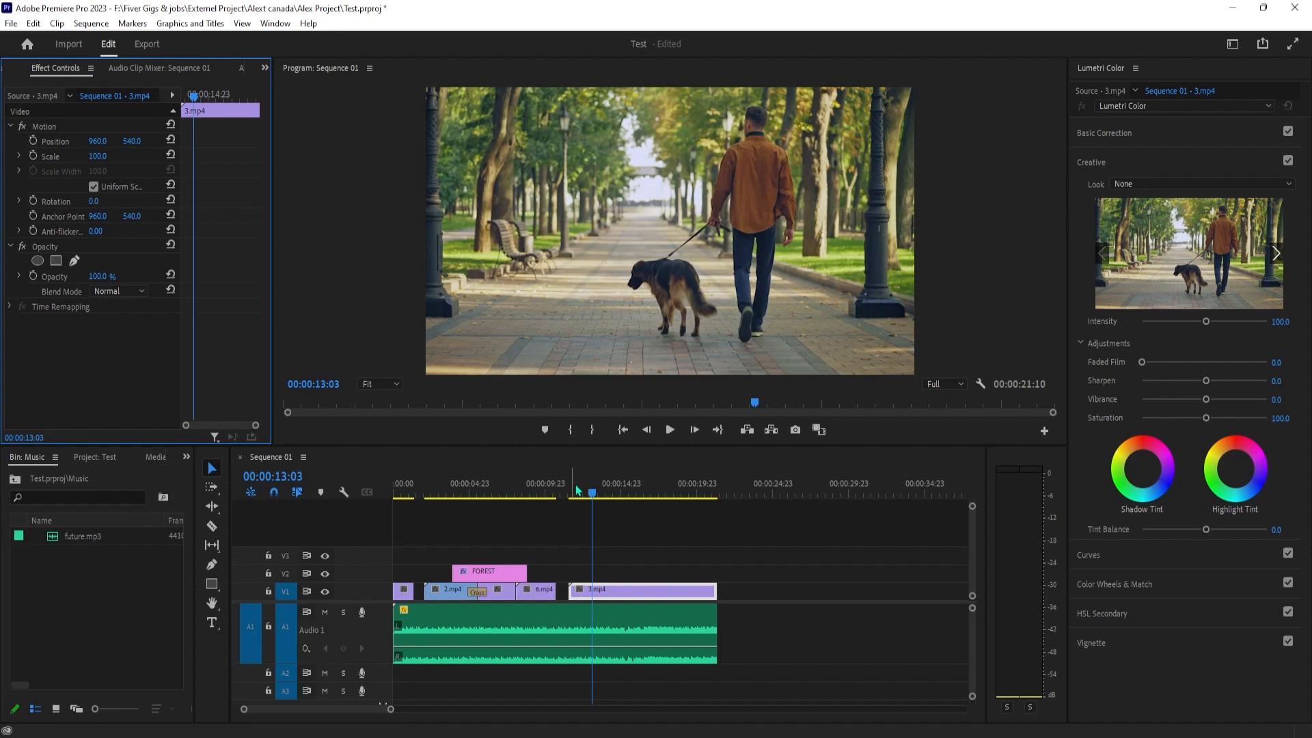
Move the playhead to the luxury-car clip at 00:00:00:12 and show the Lumetri Color Basic Correction settings
{"action": "left_click", "coordinate": [622, 492]}
{"action": "left_click", "coordinate": [540, 486]}
{"action": "left_click_drag", "start_coordinate": [544, 499], "coordinate": [405, 515]}
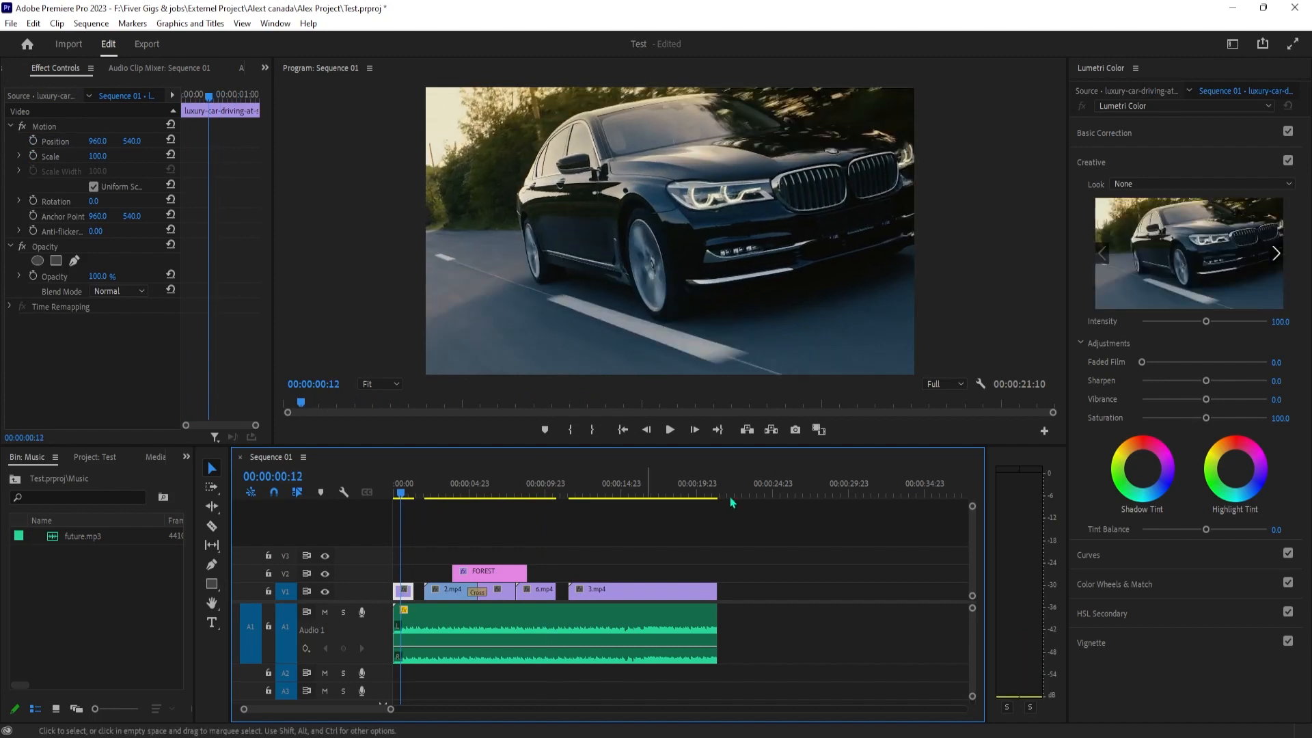
{"action": "left_click", "coordinate": [276, 23]}
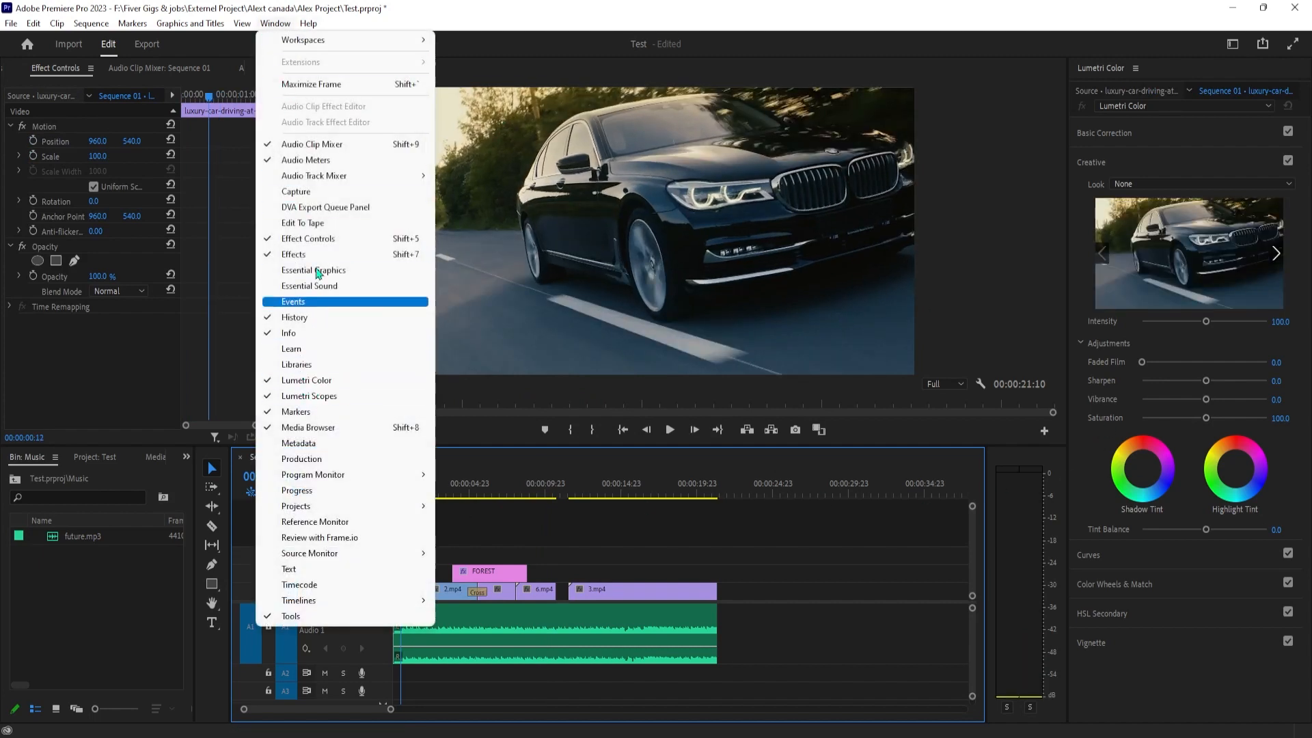
{"action": "mouse_move", "coordinate": [353, 42]}
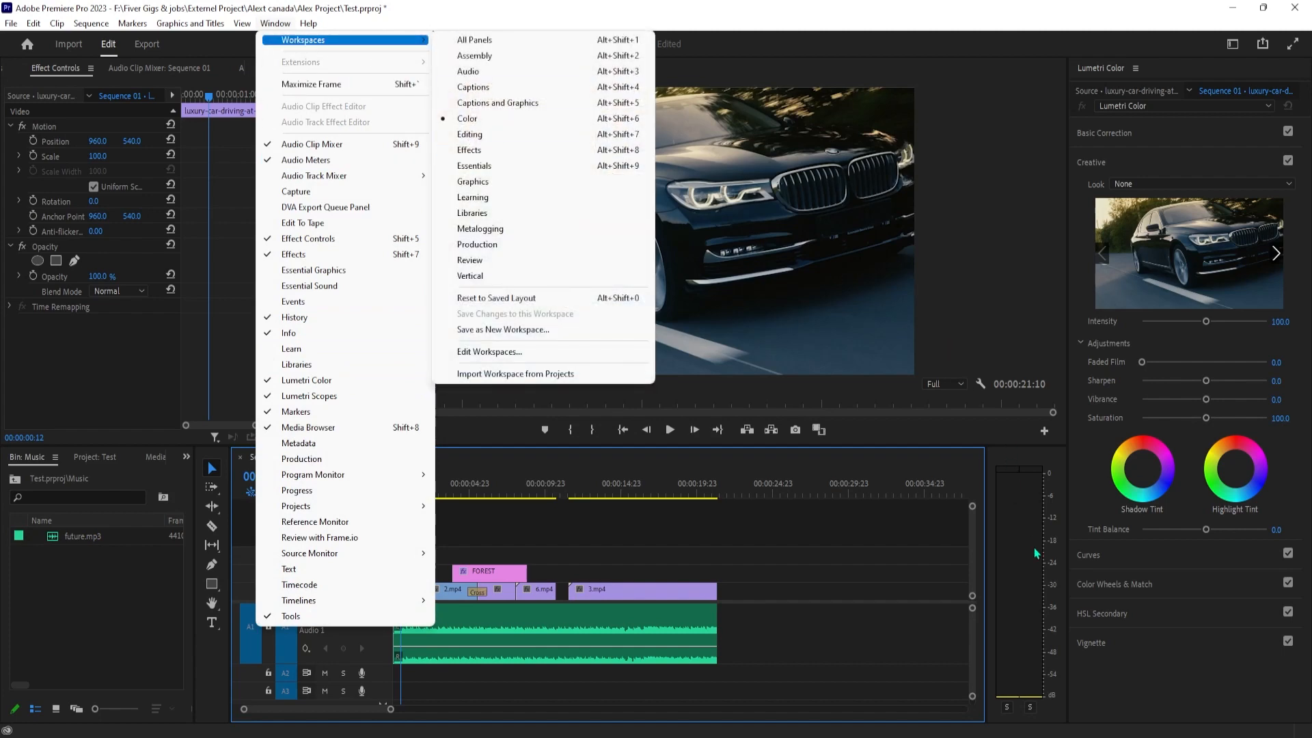
{"action": "left_click", "coordinate": [1195, 675]}
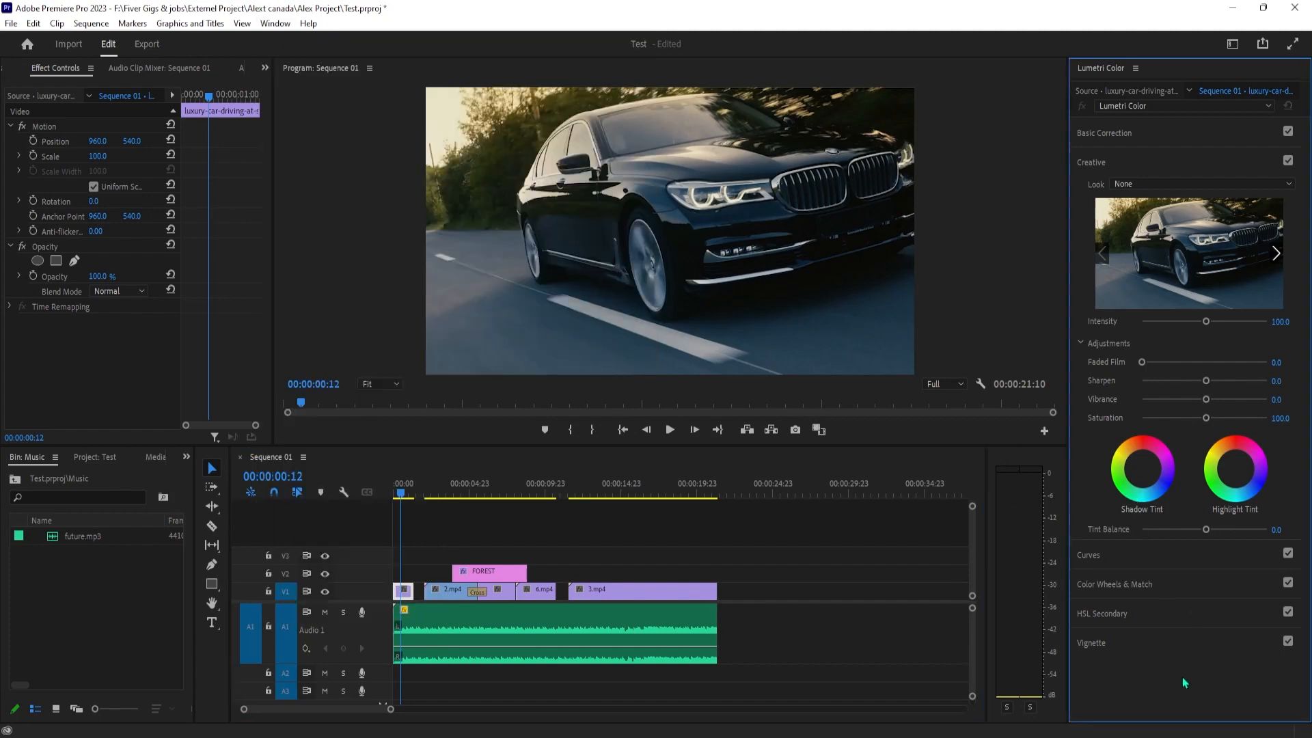
{"action": "left_click", "coordinate": [1104, 133]}
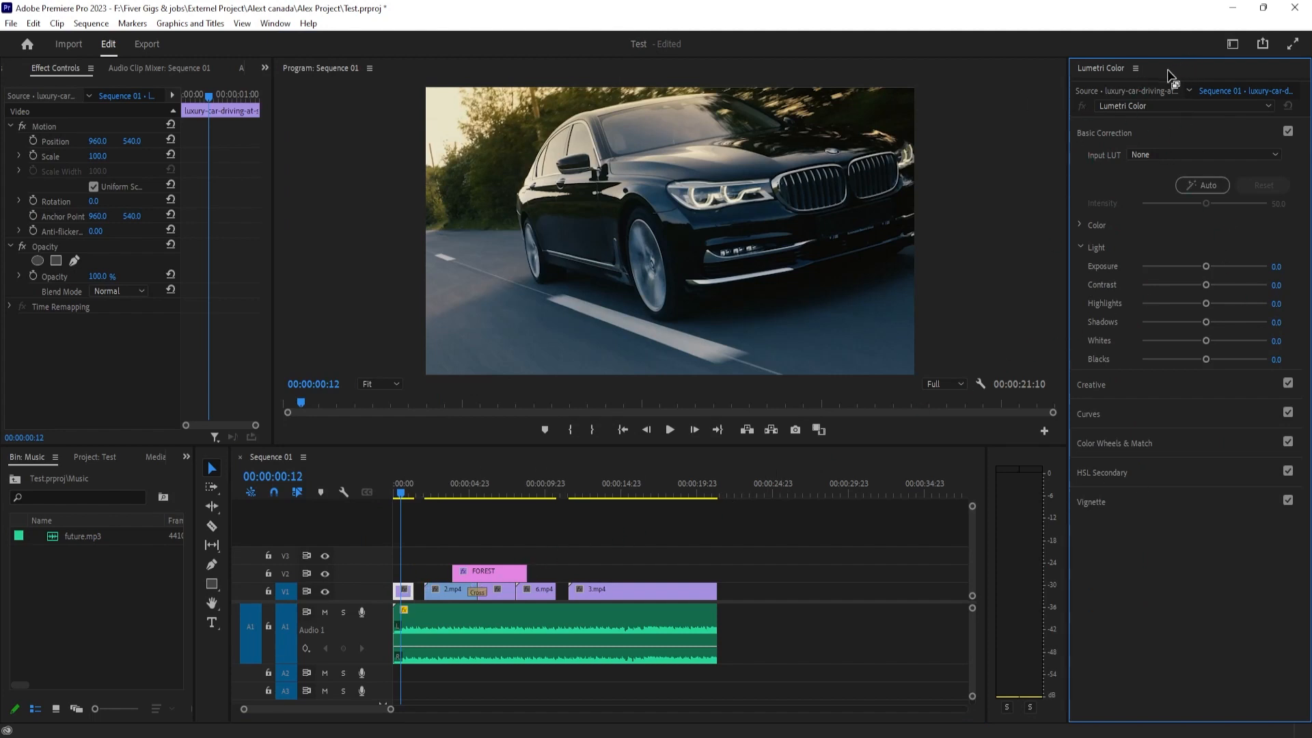
{"action": "left_click_drag", "start_coordinate": [1135, 73], "coordinate": [1188, 80]}
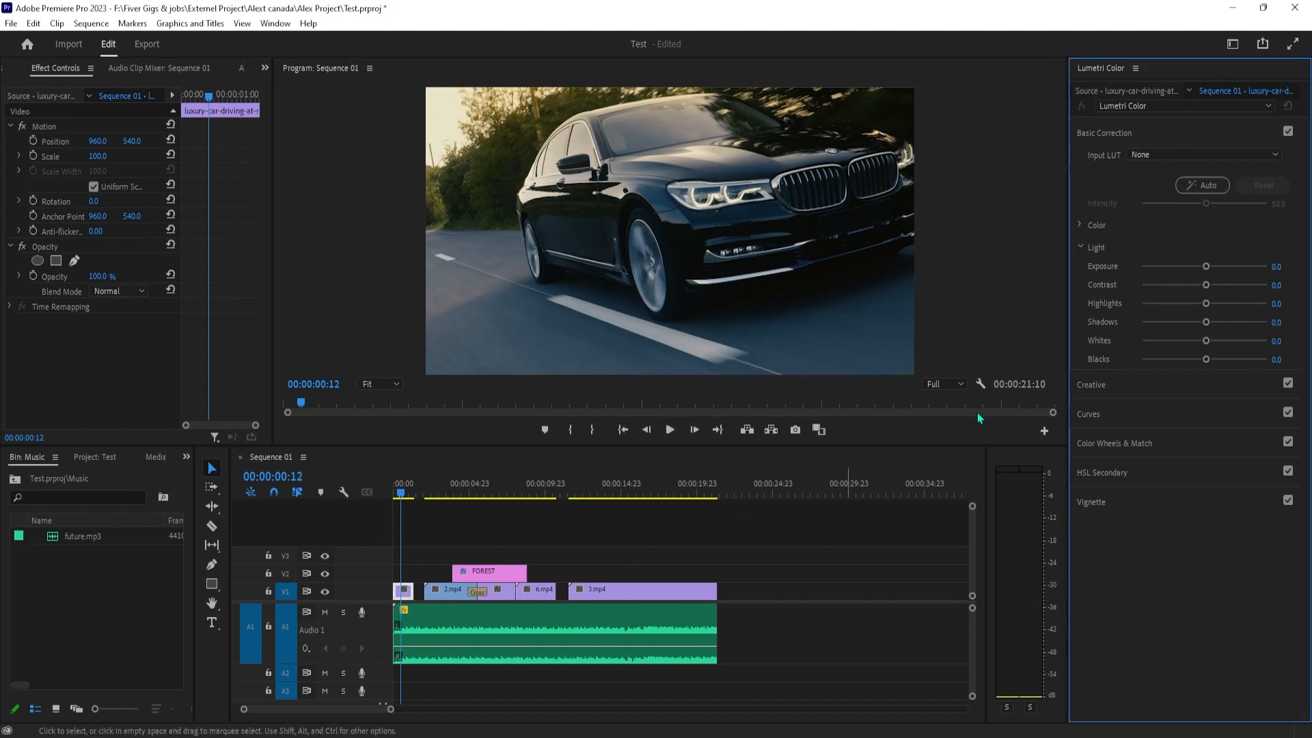
Move the playhead to 00:00:14:14 on 3.mp4 and set its Lumetri highlights to 21.7 and shadows to -18.5
{"action": "left_click", "coordinate": [602, 513]}
{"action": "left_click", "coordinate": [608, 493]}
{"action": "left_click", "coordinate": [615, 493]}
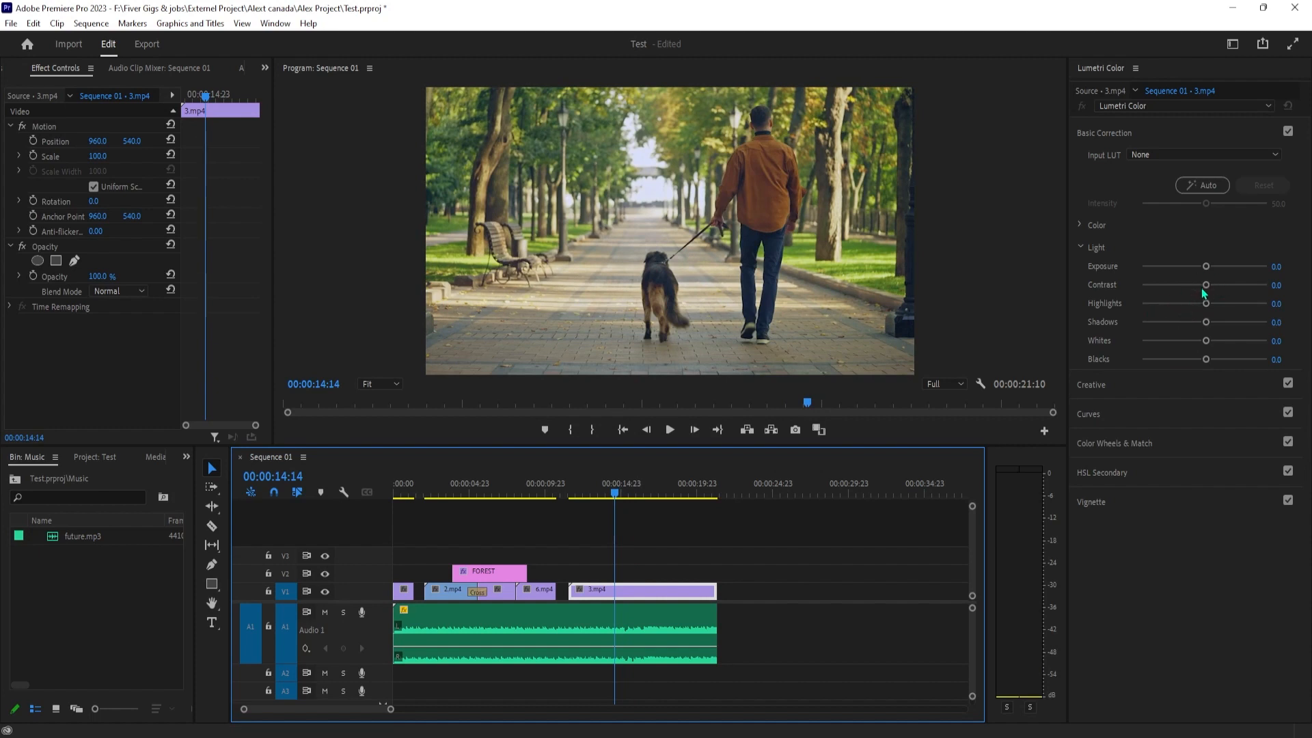
{"action": "left_click_drag", "start_coordinate": [1206, 308], "coordinate": [1194, 332]}
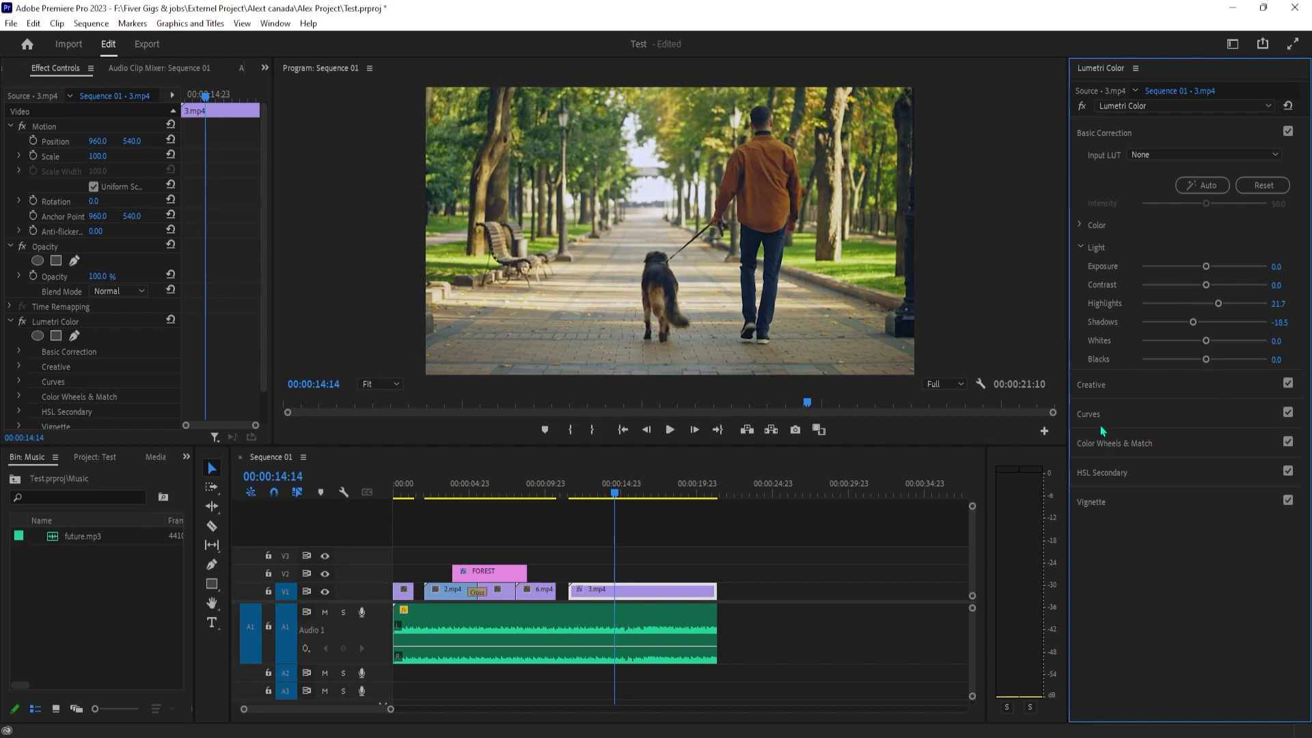
Show the Lumetri Creative settings for 3.mp4 and set the look intensity to 105.4
{"action": "left_click", "coordinate": [1093, 386]}
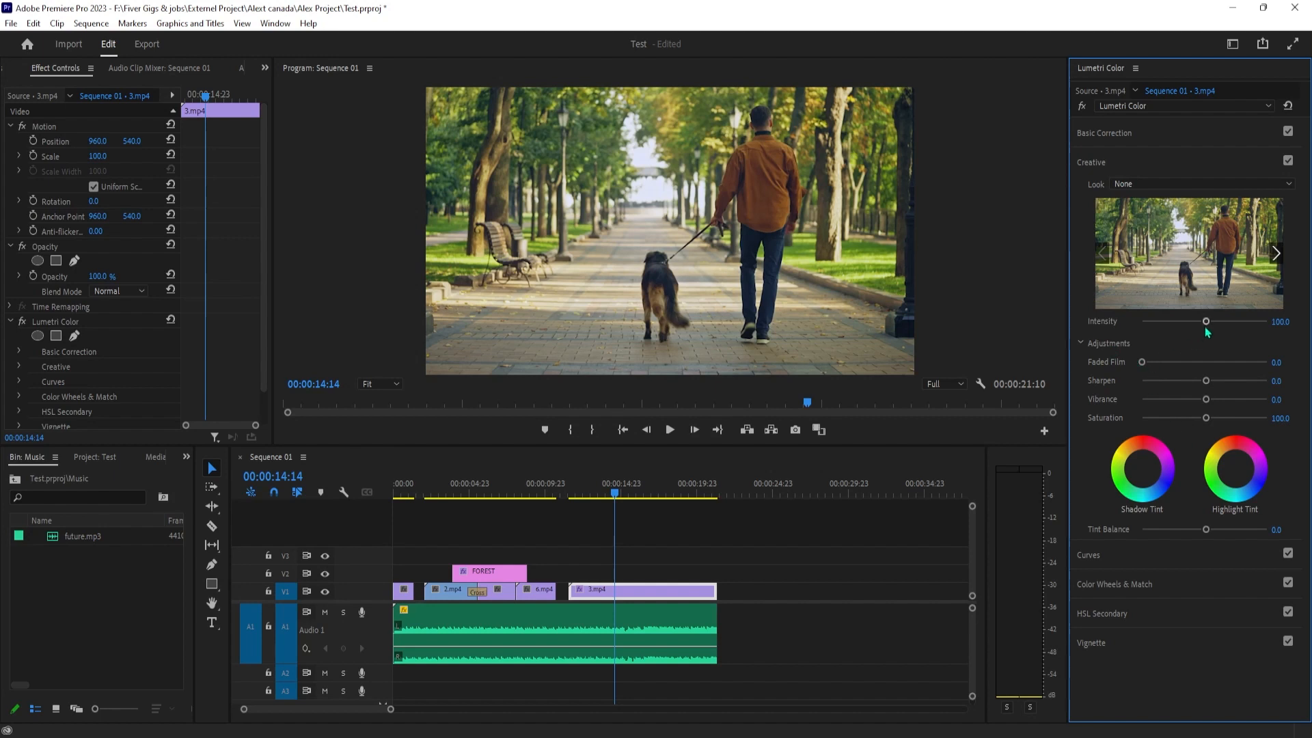
{"action": "key", "text": "ctrl+s"}
{"action": "mouse_move", "coordinate": [1207, 322]}
{"action": "left_mouse_down"}
{"action": "mouse_move", "coordinate": [1238, 324]}
{"action": "mouse_move", "coordinate": [1207, 333]}
{"action": "left_mouse_up"}
Try the SL NEUTRAL START look on 3.mp4 and set the look back to None
{"action": "left_click", "coordinate": [1101, 185]}
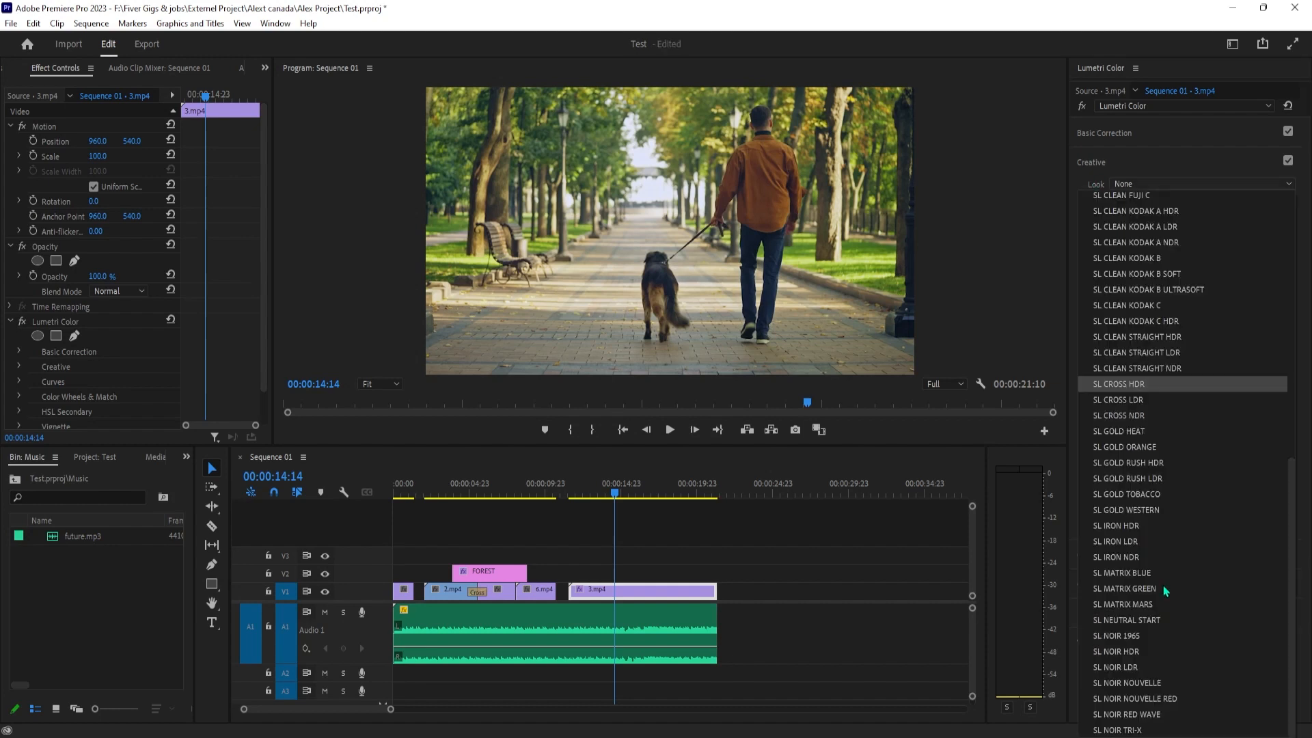
{"action": "left_click", "coordinate": [1152, 620]}
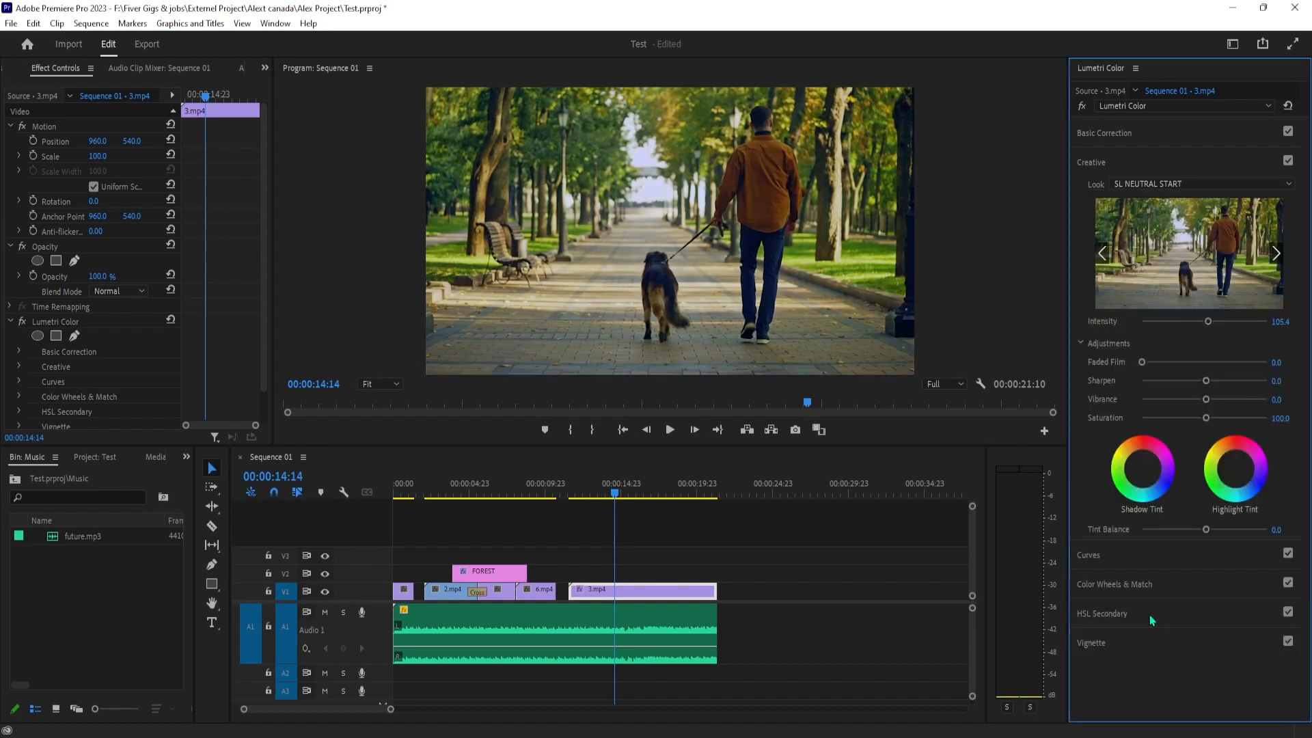
{"action": "left_click", "coordinate": [1159, 184]}
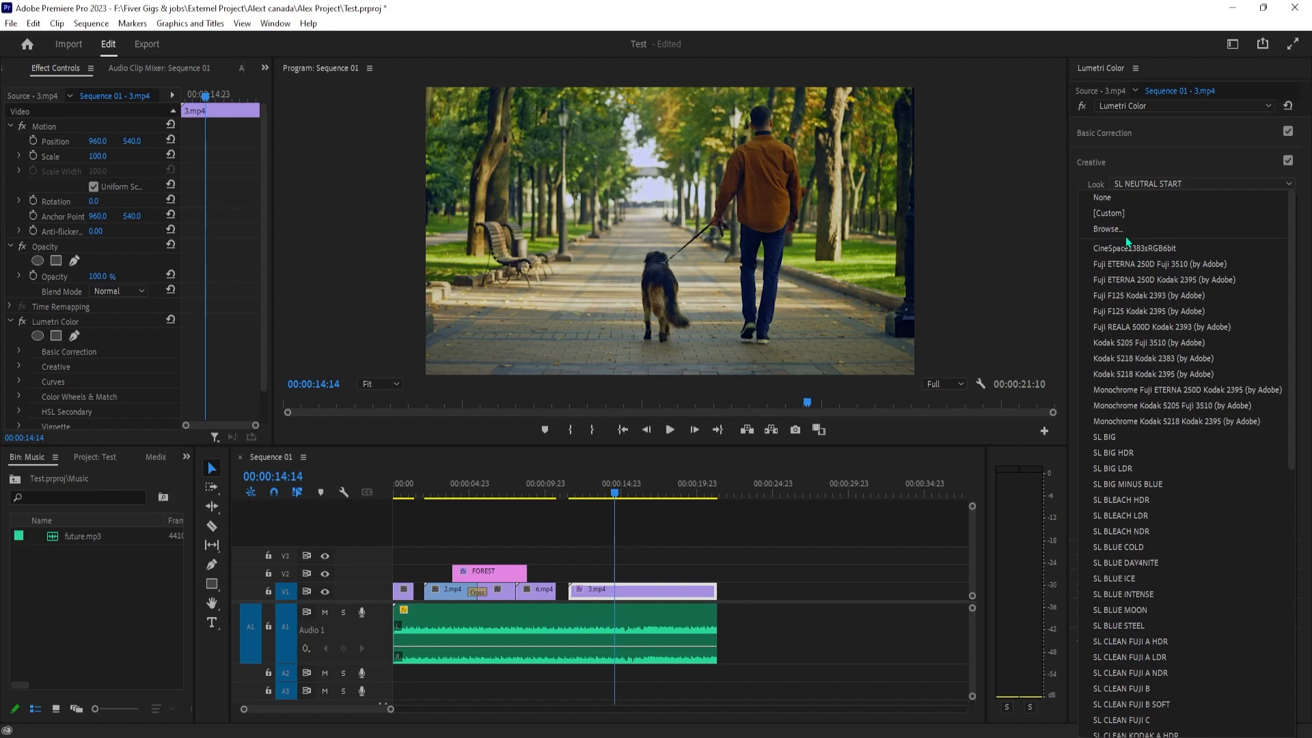
{"action": "left_click", "coordinate": [1103, 197]}
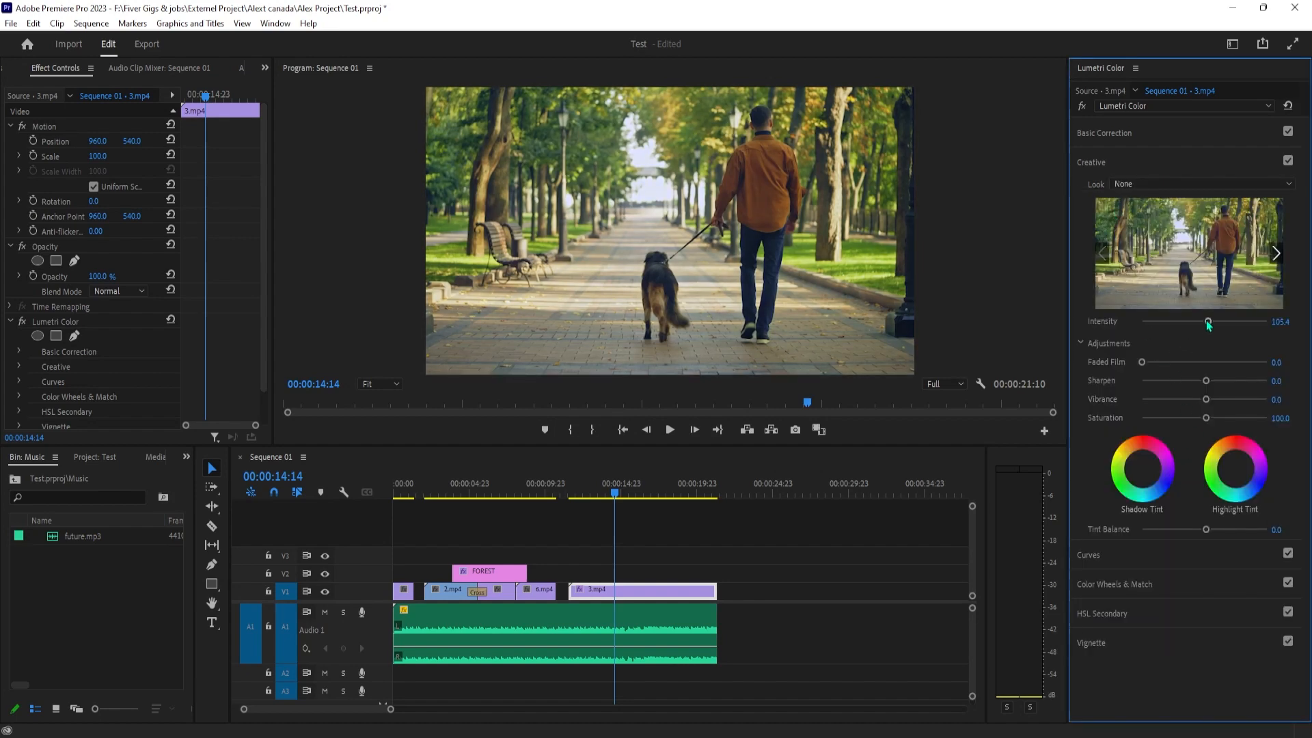
Raise 3.mp4's Creative intensity to about 120, slightly increase its saturation and sharpening, and disable the Creative adjustments
{"action": "left_click_drag", "start_coordinate": [1207, 326], "coordinate": [1203, 322]}
{"action": "mouse_move", "coordinate": [1203, 421]}
{"action": "left_mouse_down"}
{"action": "mouse_move", "coordinate": [1224, 429]}
{"action": "mouse_move", "coordinate": [1208, 426]}
{"action": "left_mouse_up"}
{"action": "left_click_drag", "start_coordinate": [1203, 321], "coordinate": [1216, 321]}
{"action": "left_click_drag", "start_coordinate": [1211, 386], "coordinate": [1213, 387]}
{"action": "left_click", "coordinate": [1287, 161]}
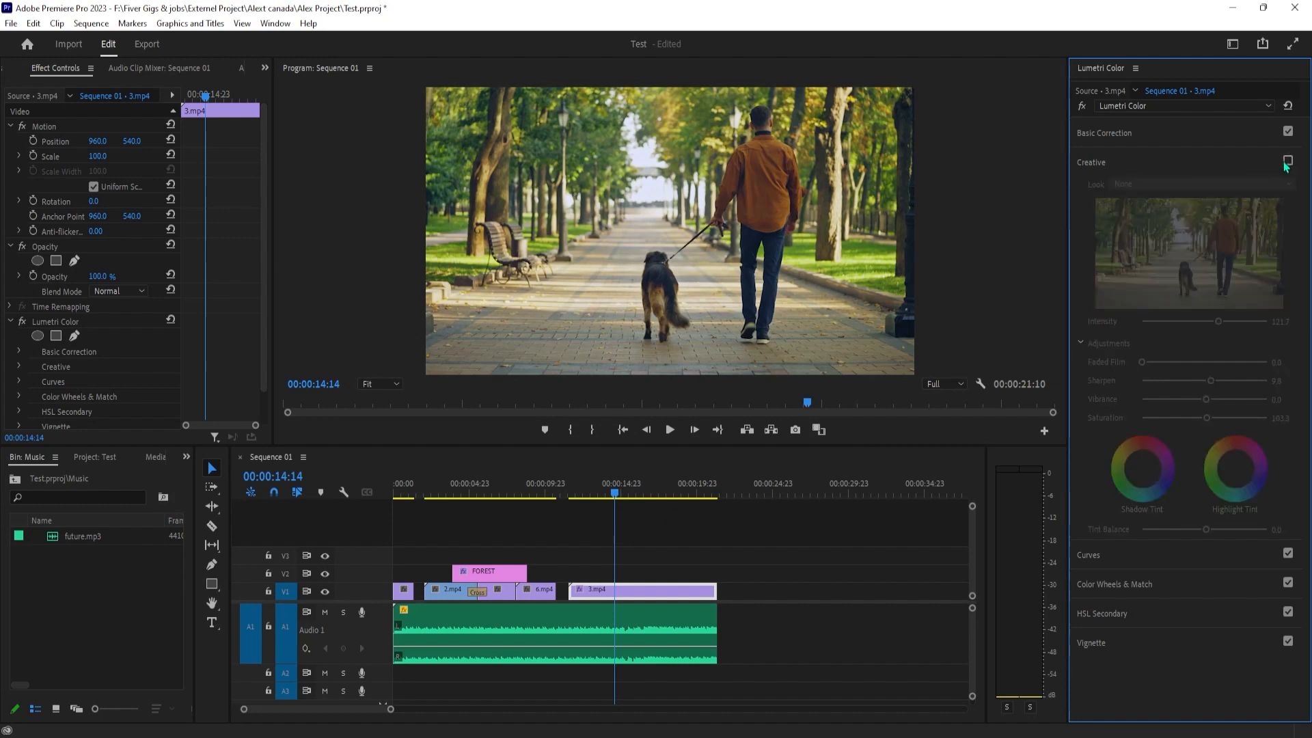
Re-enable the Creative adjustments on 3.mp4 and scrub forward through the clip to preview the grade
{"action": "left_click", "coordinate": [1285, 167]}
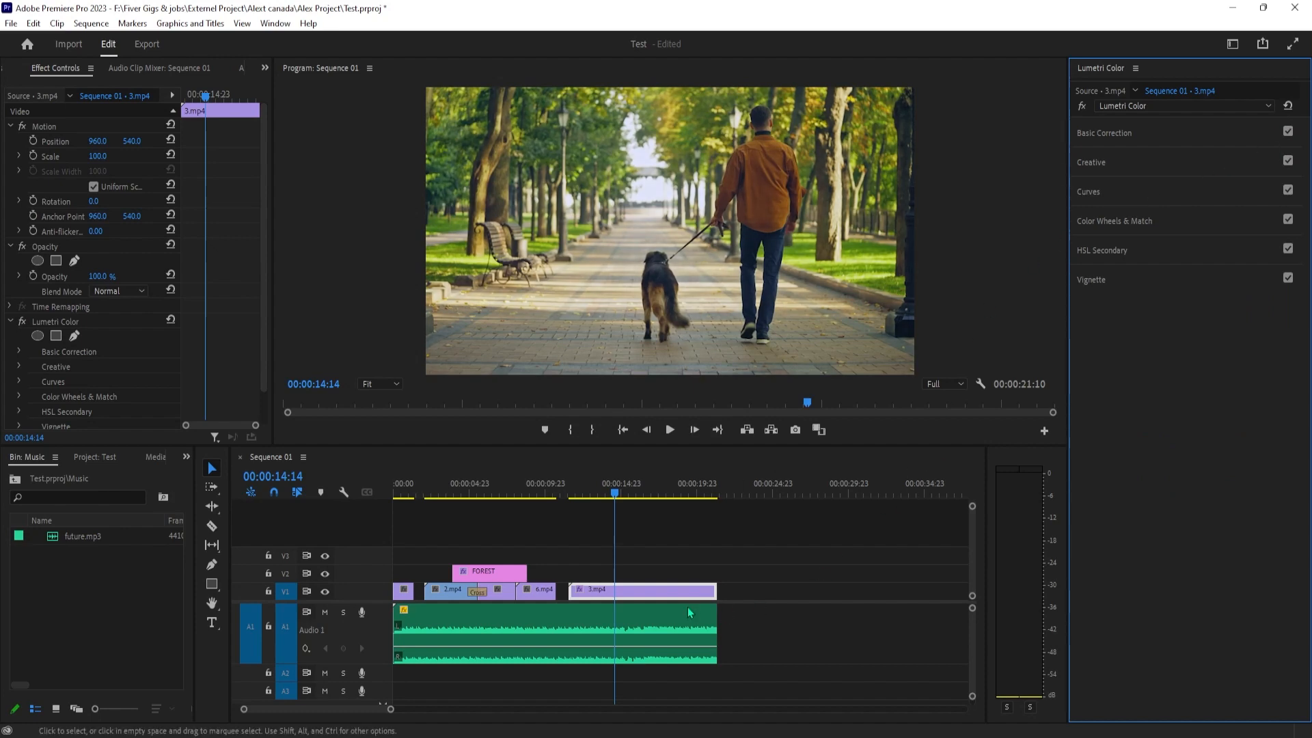
{"action": "left_click_drag", "start_coordinate": [614, 495], "coordinate": [635, 575]}
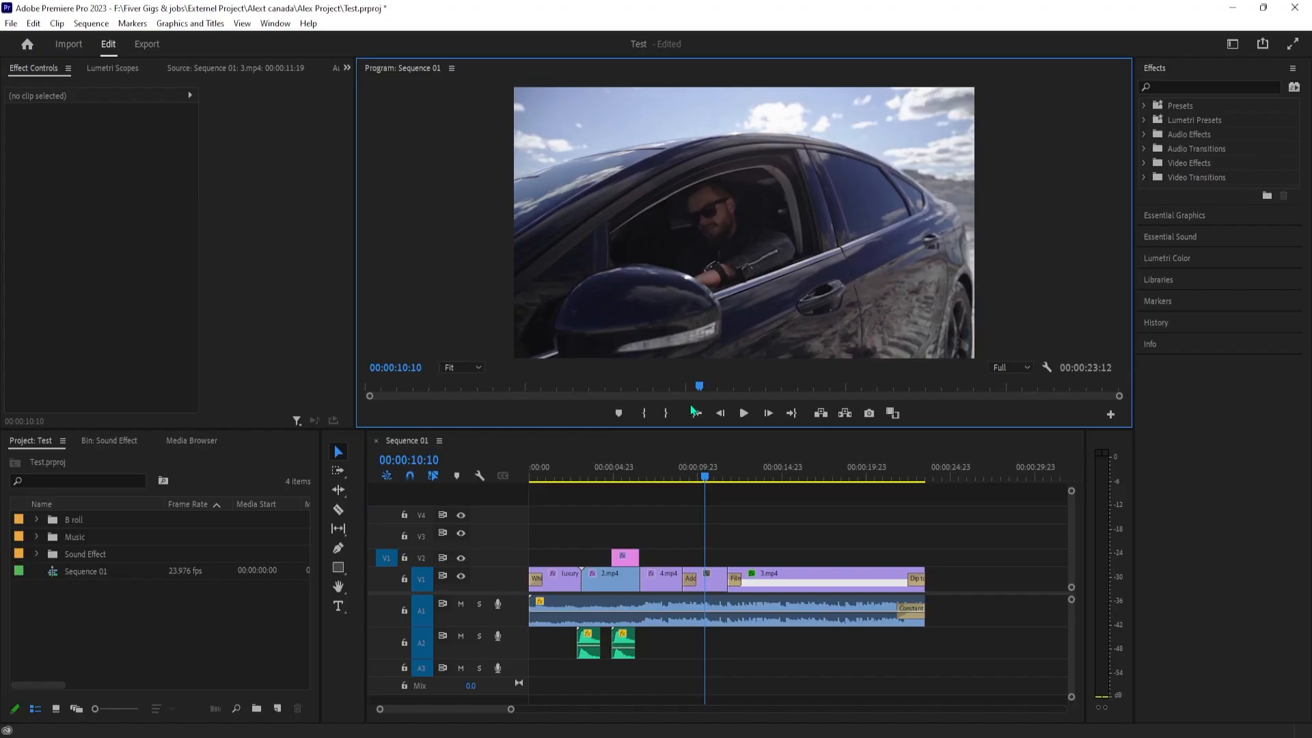
Return to the start of the sequence, move the playhead to 00:00:01:12 and open the media export settings
{"action": "key", "text": "Home"}
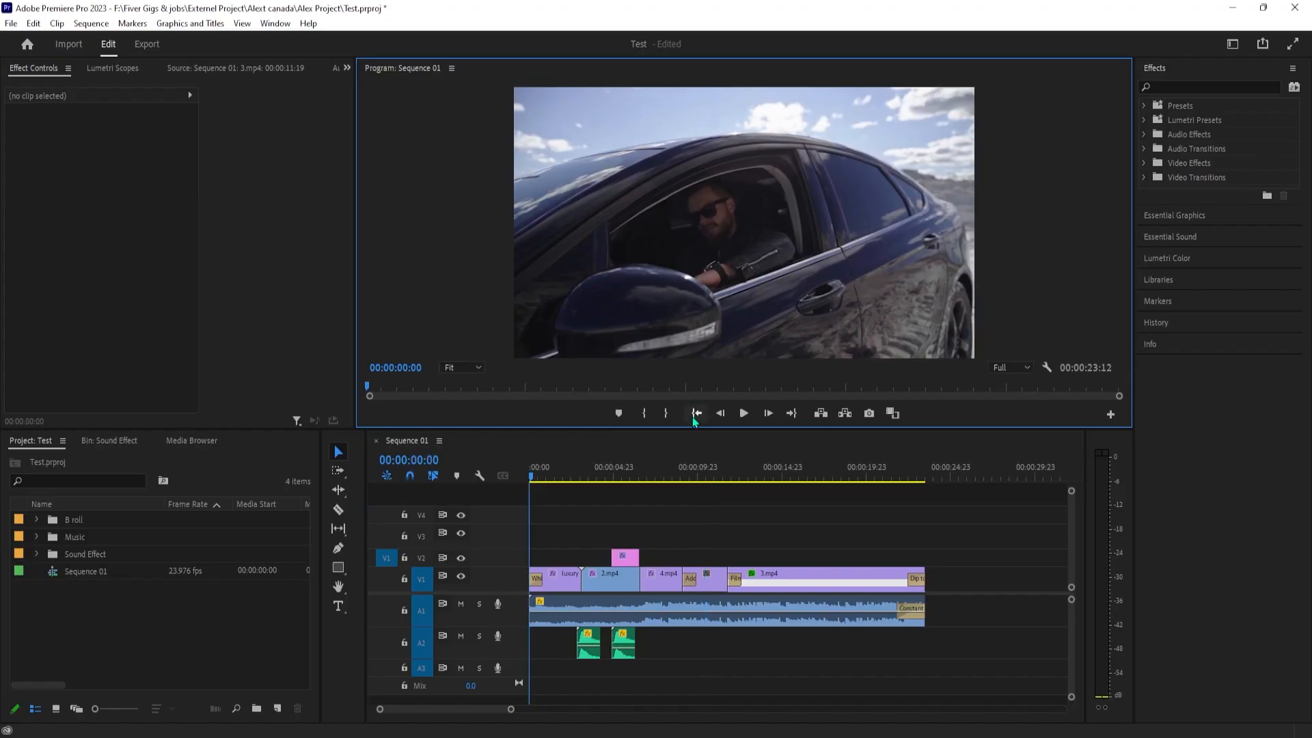
{"action": "left_click_drag", "start_coordinate": [546, 476], "coordinate": [556, 476]}
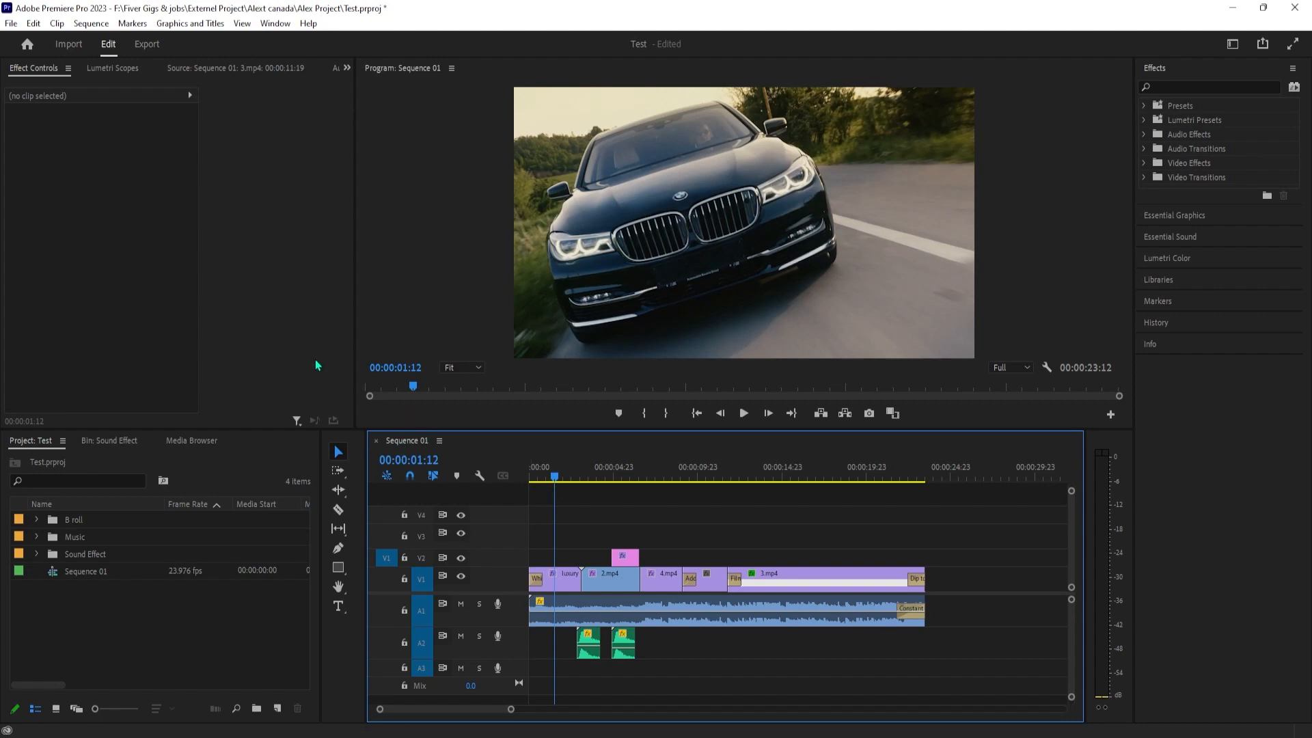
{"action": "left_click", "coordinate": [12, 25]}
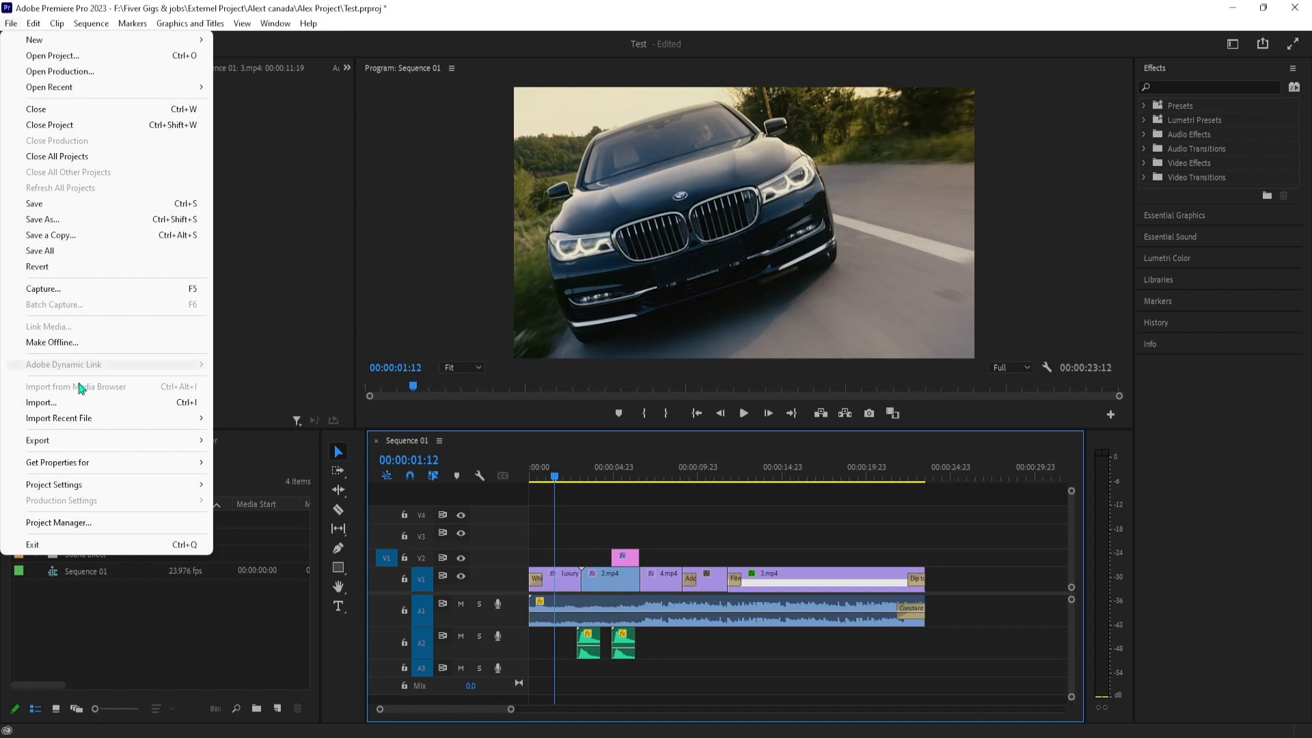
{"action": "left_click", "coordinate": [258, 448]}
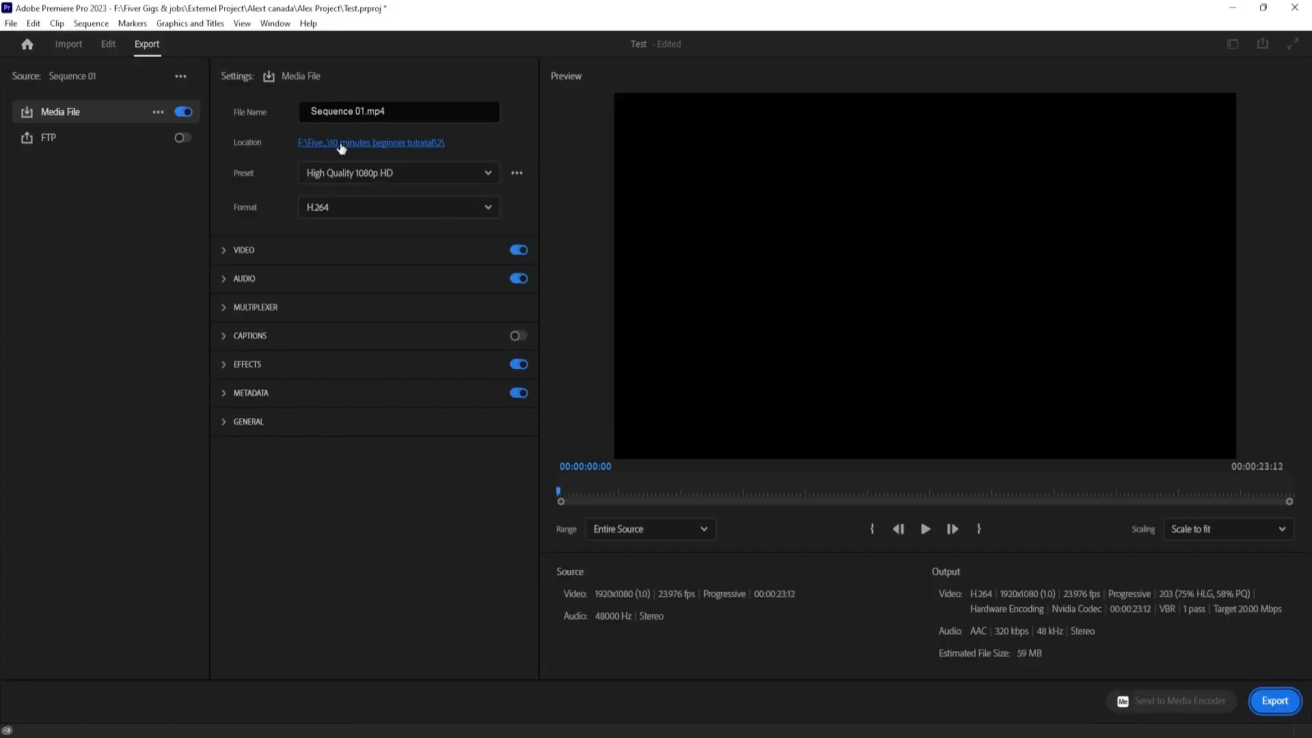
Try the Match sequence preview settings preset, and replace it with YouTube 1080p Full HD by searching all presets for "youtube"
{"action": "left_click", "coordinate": [346, 185]}
{"action": "left_click", "coordinate": [362, 430]}
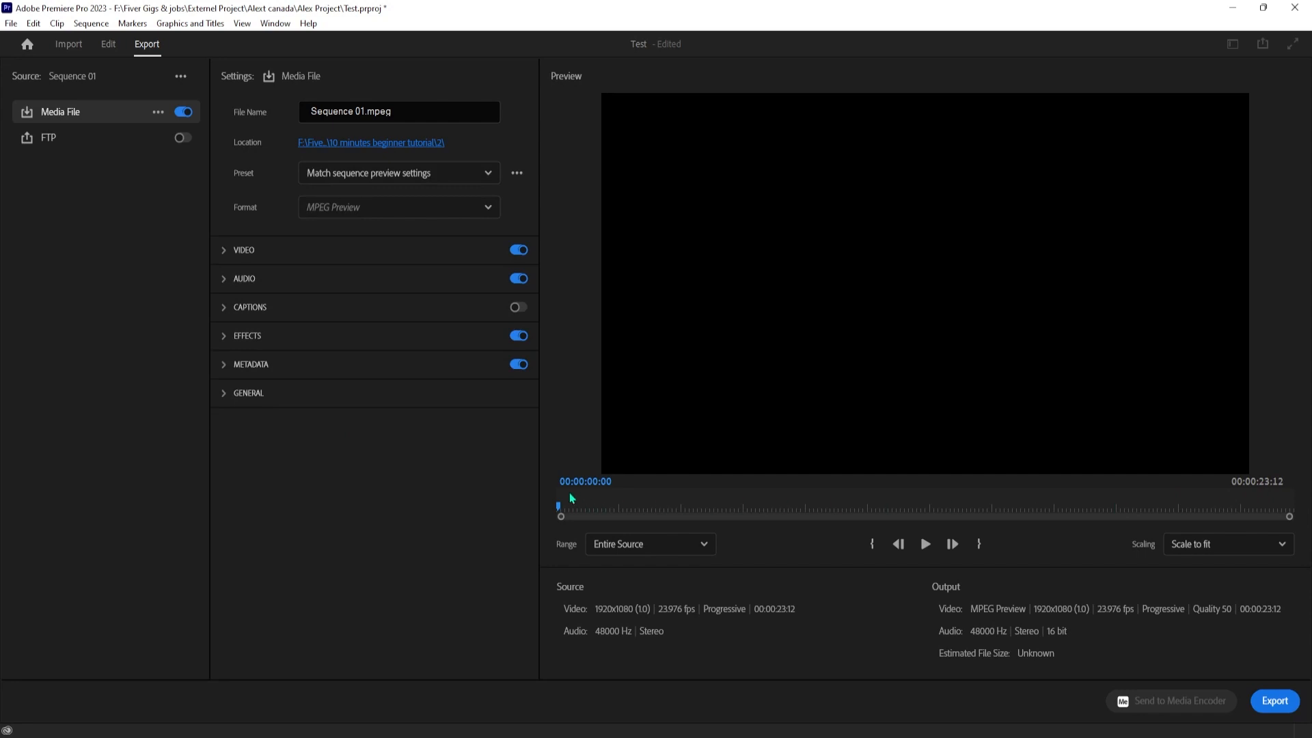
{"action": "left_click", "coordinate": [355, 179]}
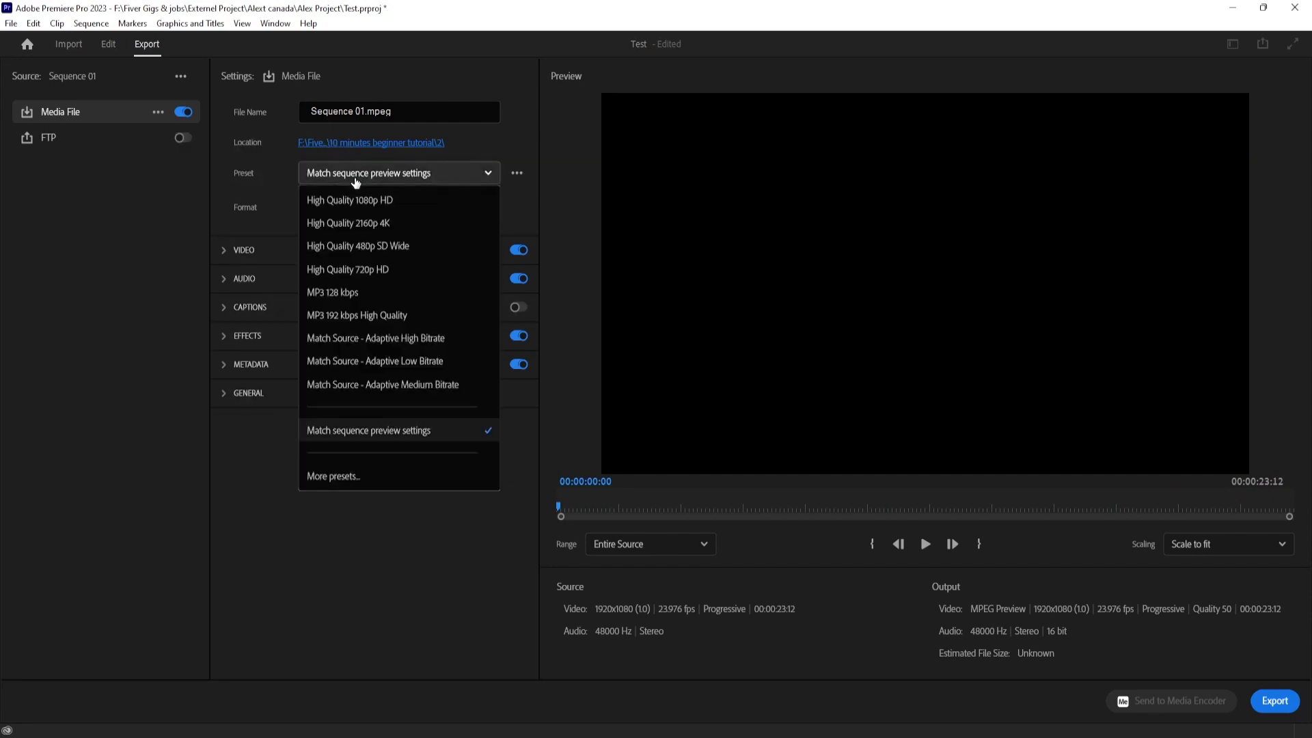
{"action": "left_click", "coordinate": [360, 475]}
{"action": "type", "text": "youtube"}
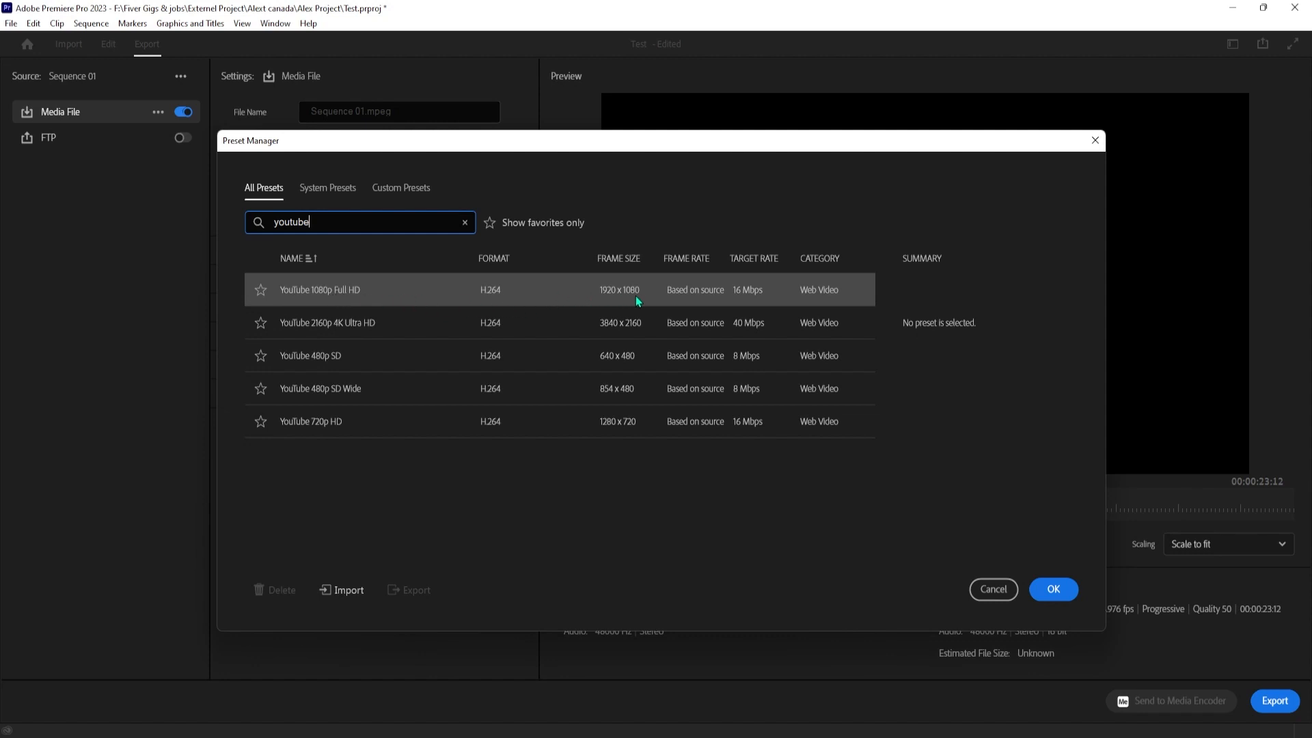
{"action": "left_click", "coordinate": [364, 292]}
{"action": "left_click", "coordinate": [363, 290]}
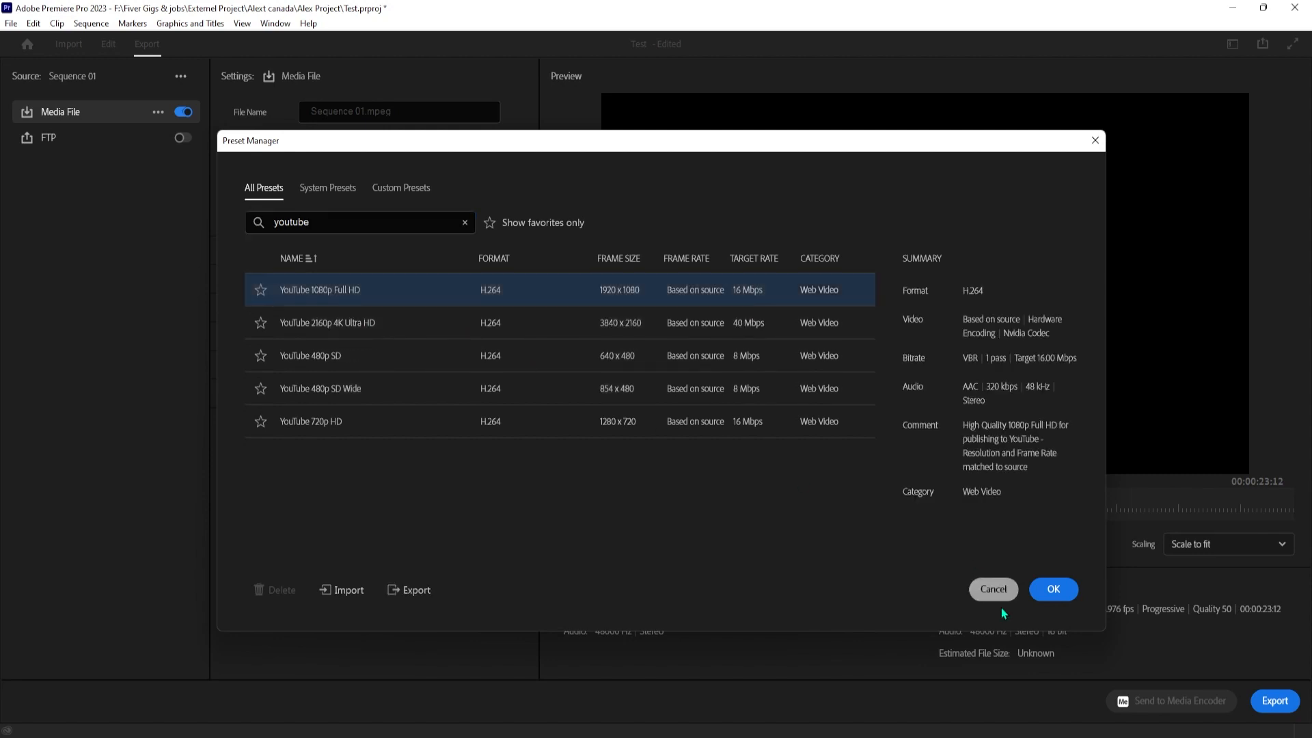
{"action": "left_click", "coordinate": [1053, 589]}
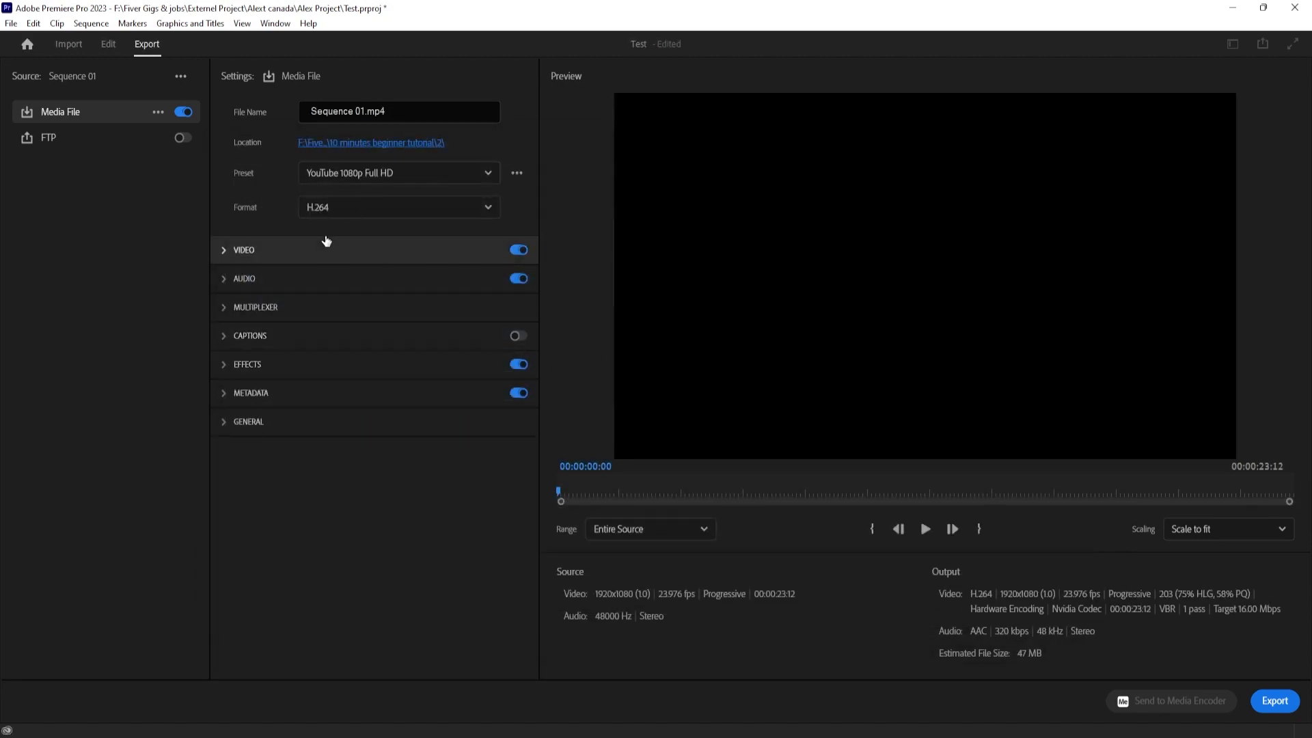
Name the export file trailer.mp4 and set its save location to the Desktop
{"action": "left_click", "coordinate": [335, 111]}
{"action": "type", "text": "tra"}
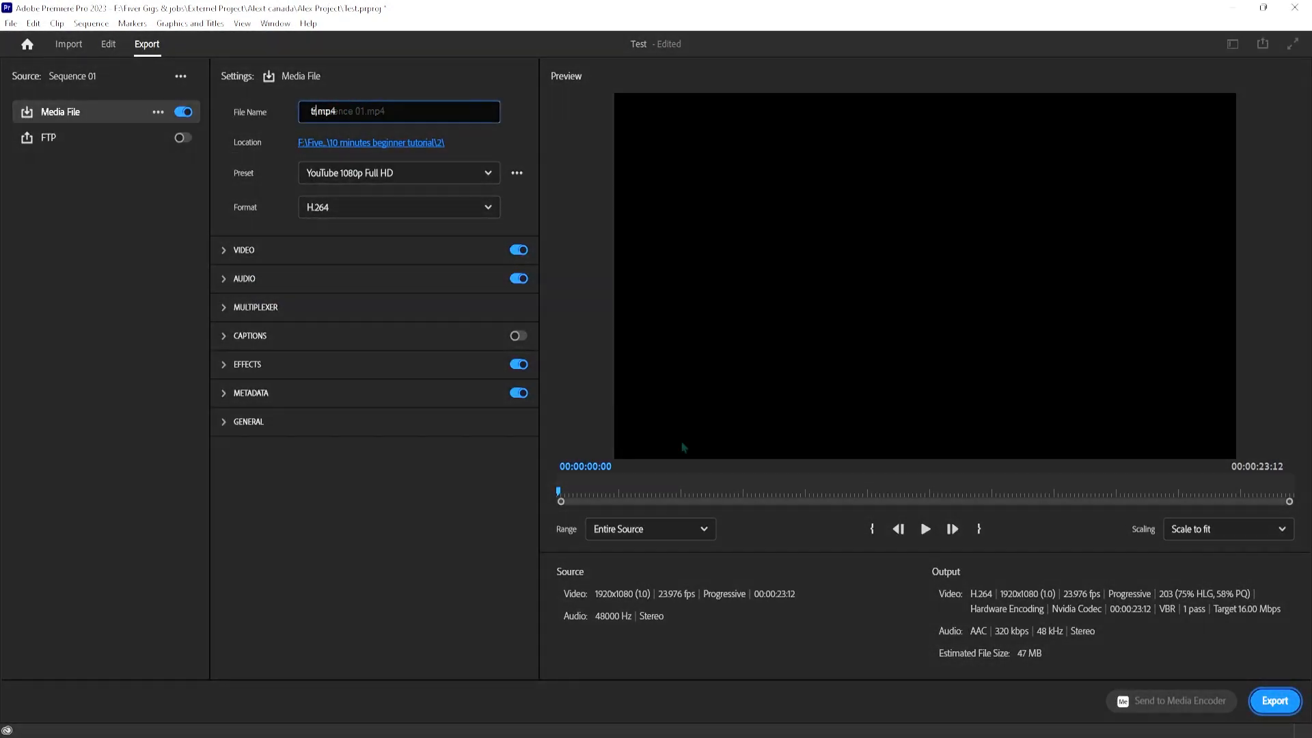
{"action": "type", "text": "iler"}
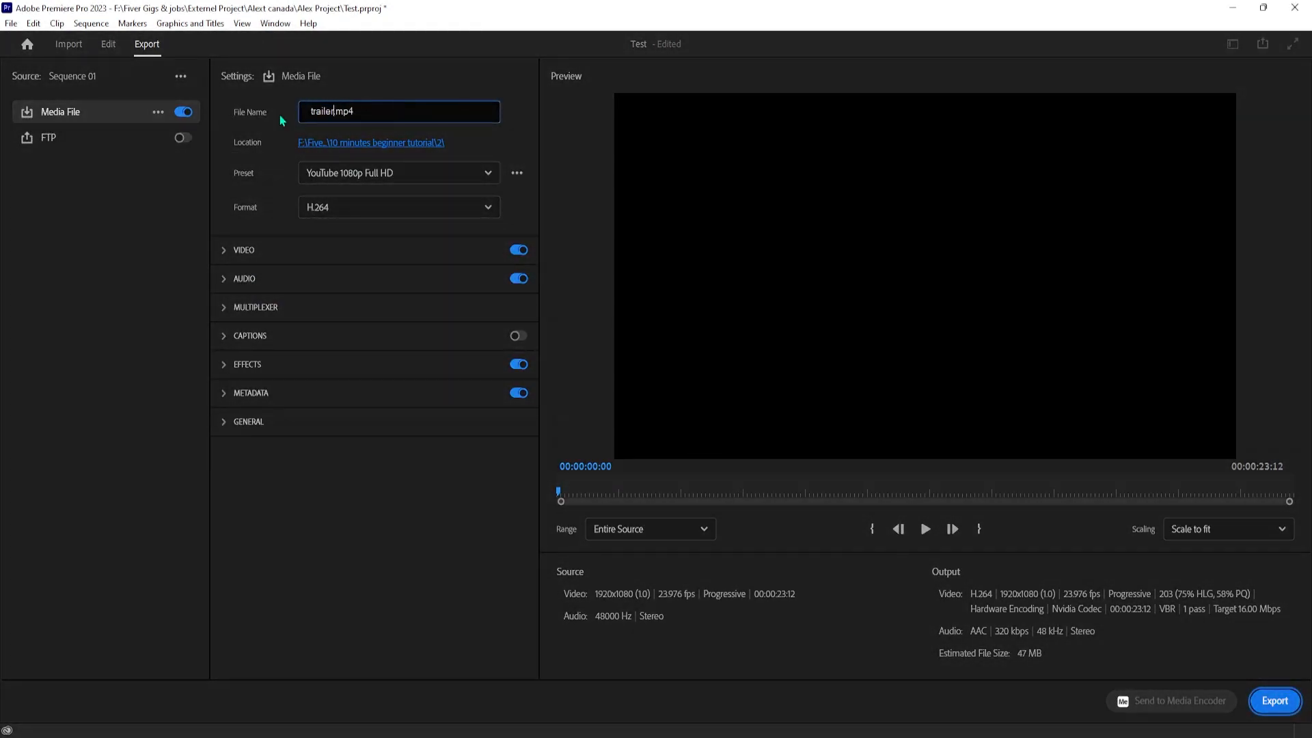
{"action": "key", "text": "Return"}
{"action": "left_click", "coordinate": [400, 145]}
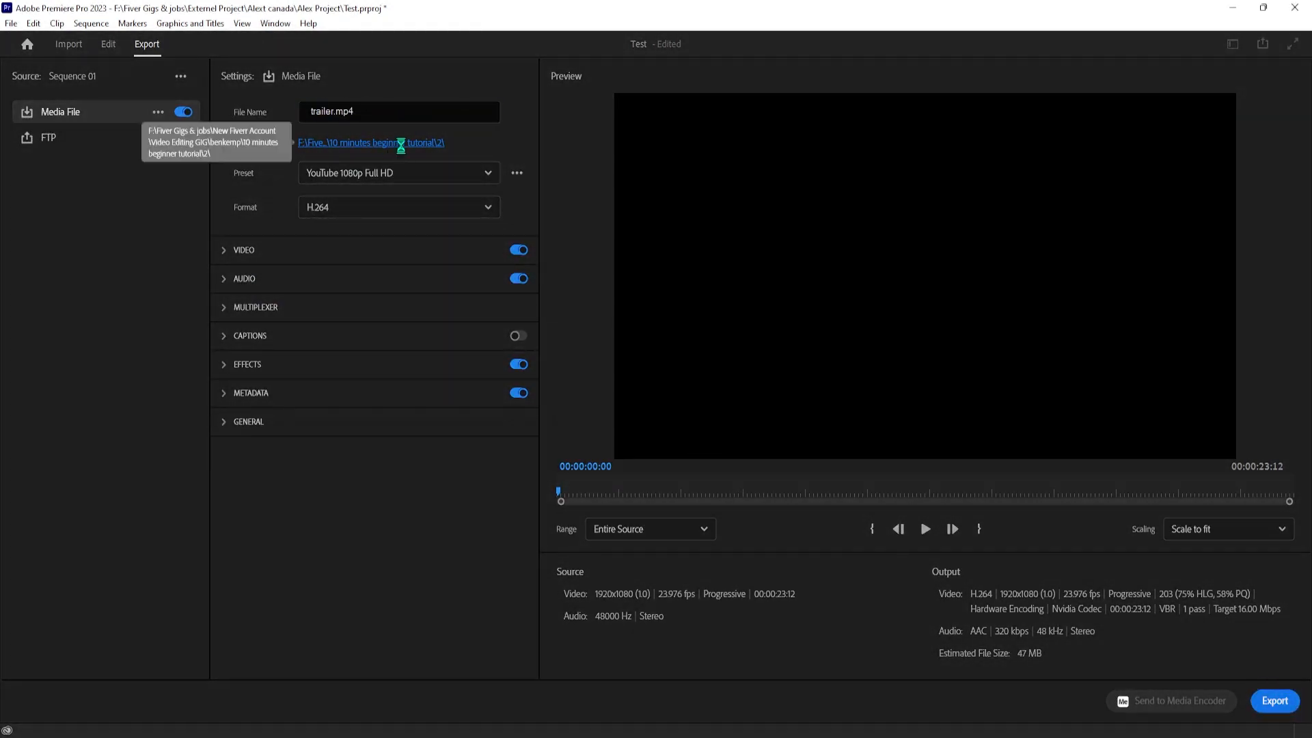
{"action": "scroll", "coordinate": [273, 198], "scroll_direction": "up", "scroll_amount": 5}
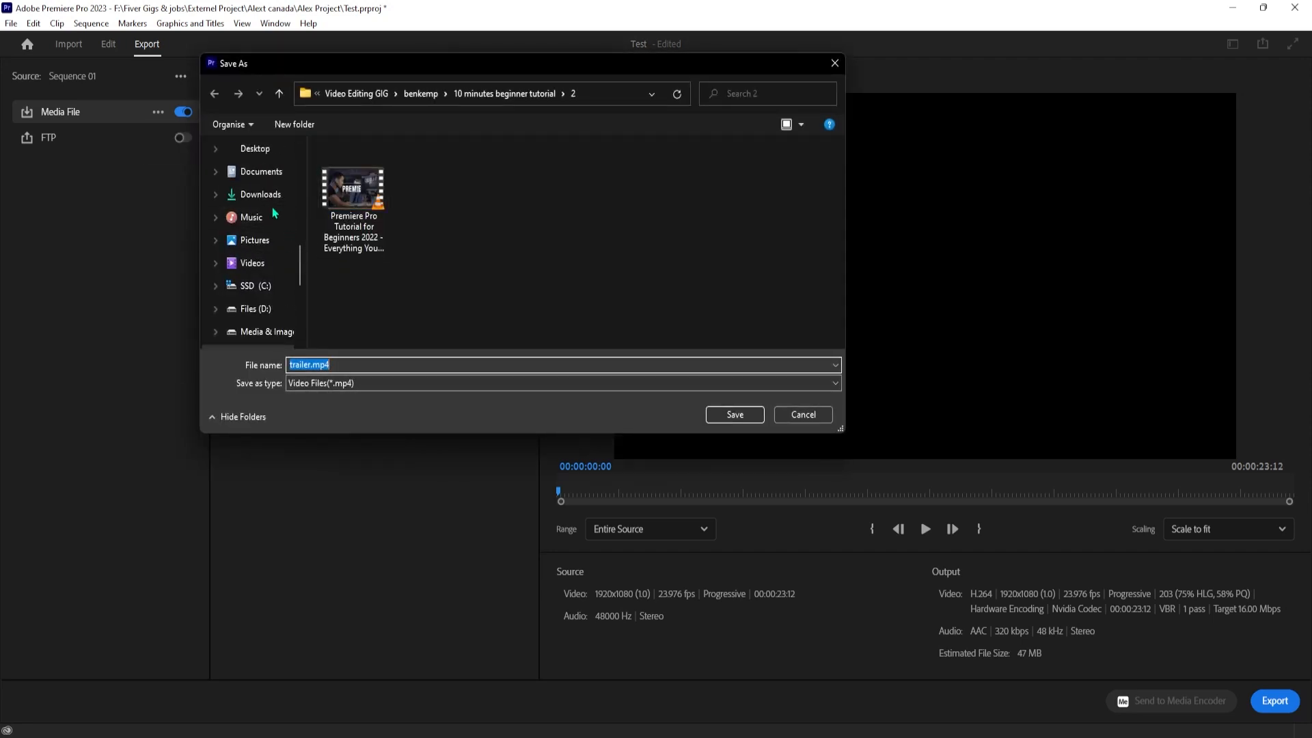
{"action": "left_click", "coordinate": [256, 222]}
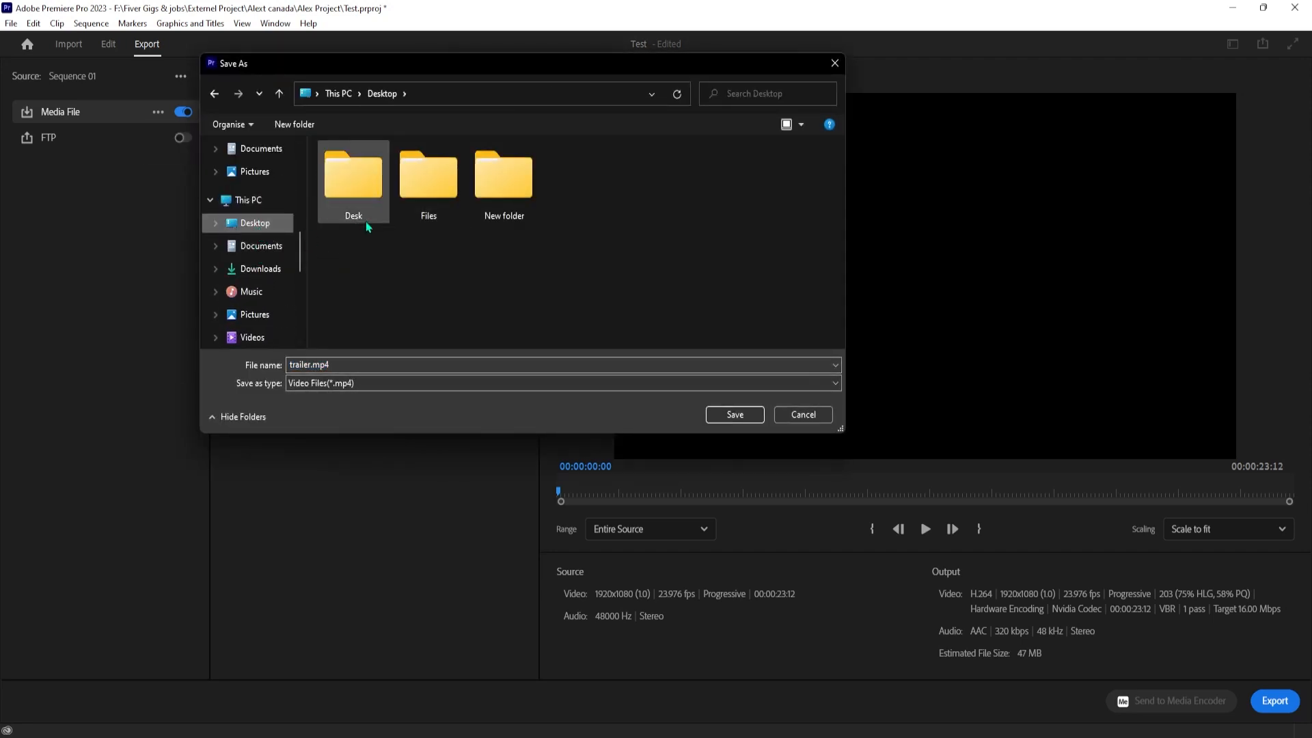
{"action": "left_click", "coordinate": [731, 416]}
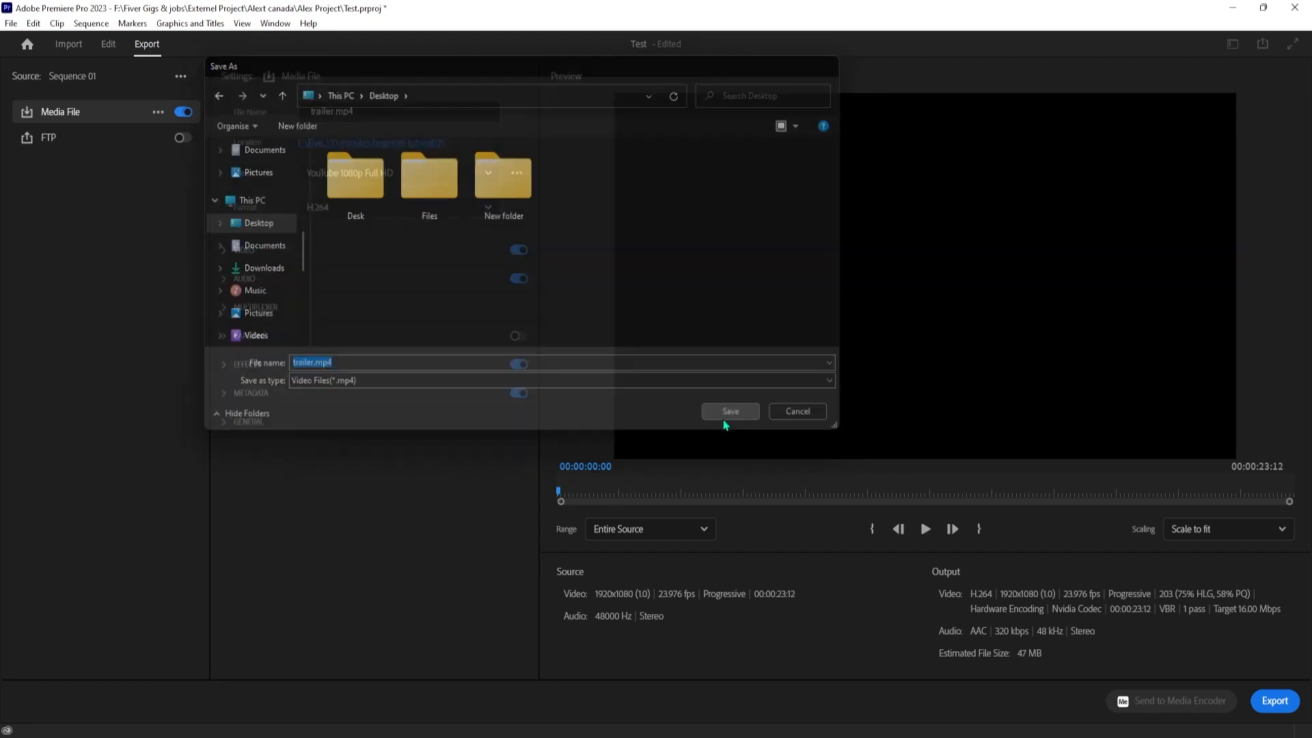
Enable Render at Maximum Depth and Use Maximum Render Quality in the video export settings, and check the bitrate settings
{"action": "scroll", "coordinate": [400, 408], "scroll_direction": "down", "scroll_amount": 8}
{"action": "scroll", "coordinate": [410, 396], "scroll_direction": "up", "scroll_amount": 4}
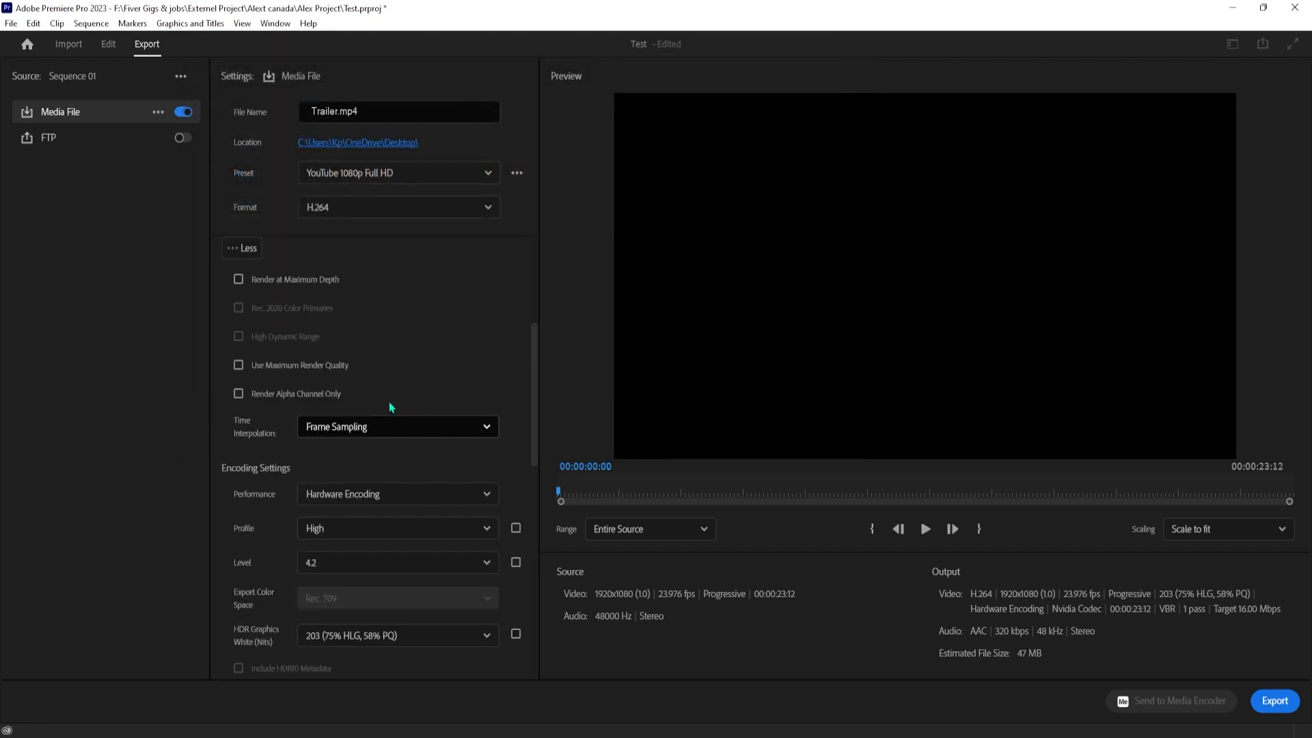
{"action": "left_click", "coordinate": [239, 279]}
{"action": "scroll", "coordinate": [534, 381], "scroll_direction": "down", "scroll_amount": 1}
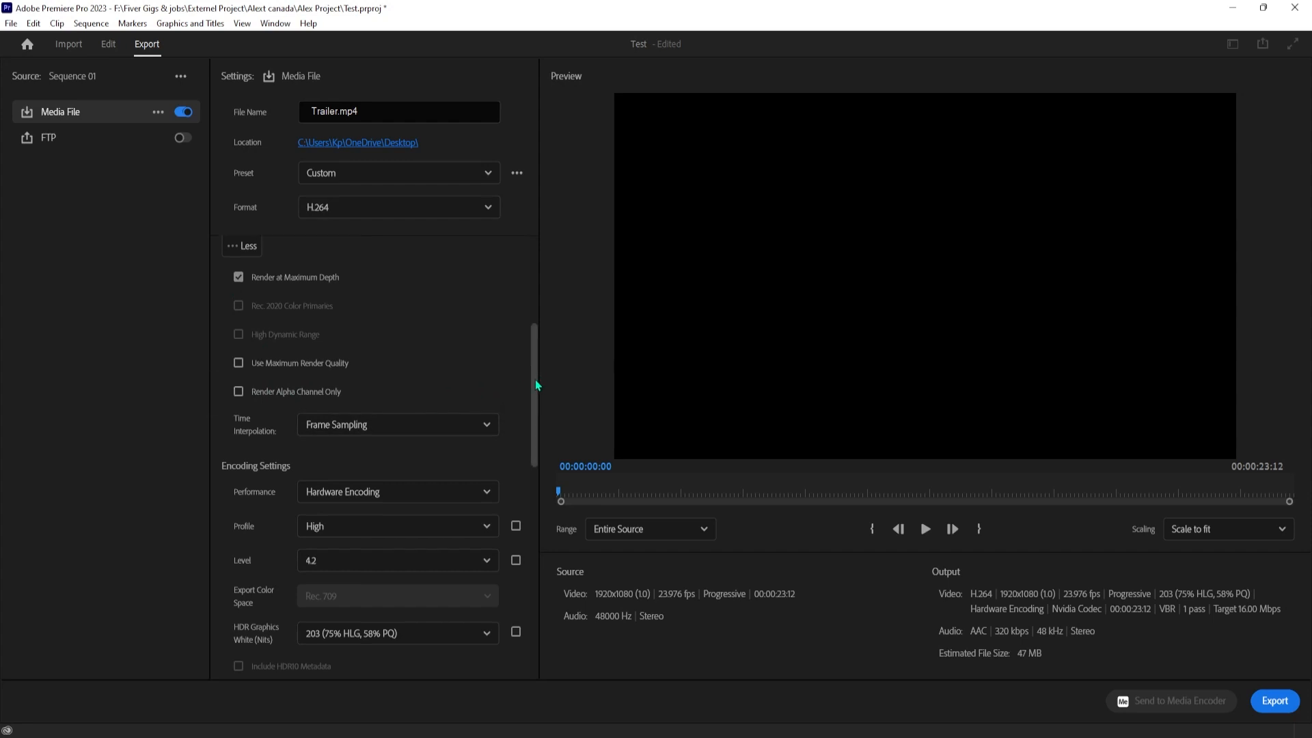
{"action": "left_click_drag", "start_coordinate": [534, 381], "coordinate": [515, 487]}
{"action": "scroll", "coordinate": [515, 540], "scroll_direction": "down", "scroll_amount": 1}
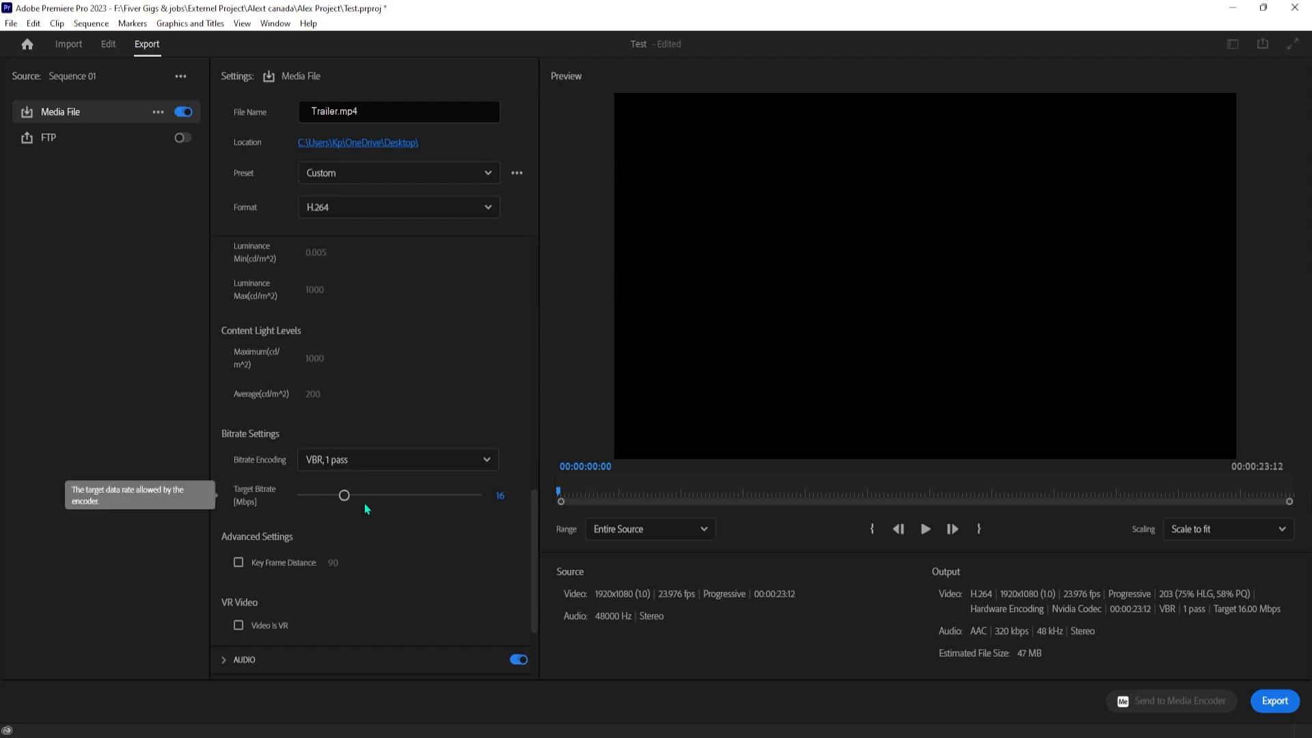
{"action": "left_click_drag", "start_coordinate": [531, 538], "coordinate": [547, 389]}
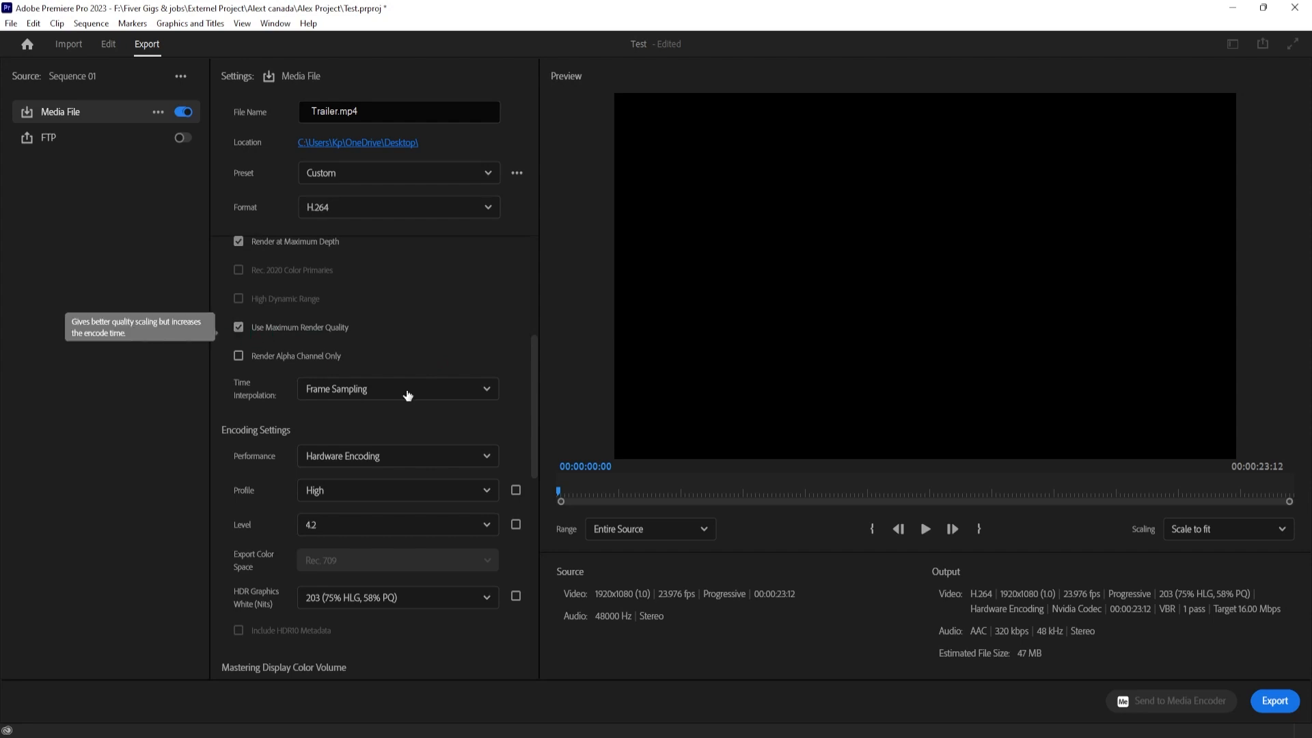
Check the basic video settings and export the sequence as an H.264 file
{"action": "left_click_drag", "start_coordinate": [533, 418], "coordinate": [541, 298]}
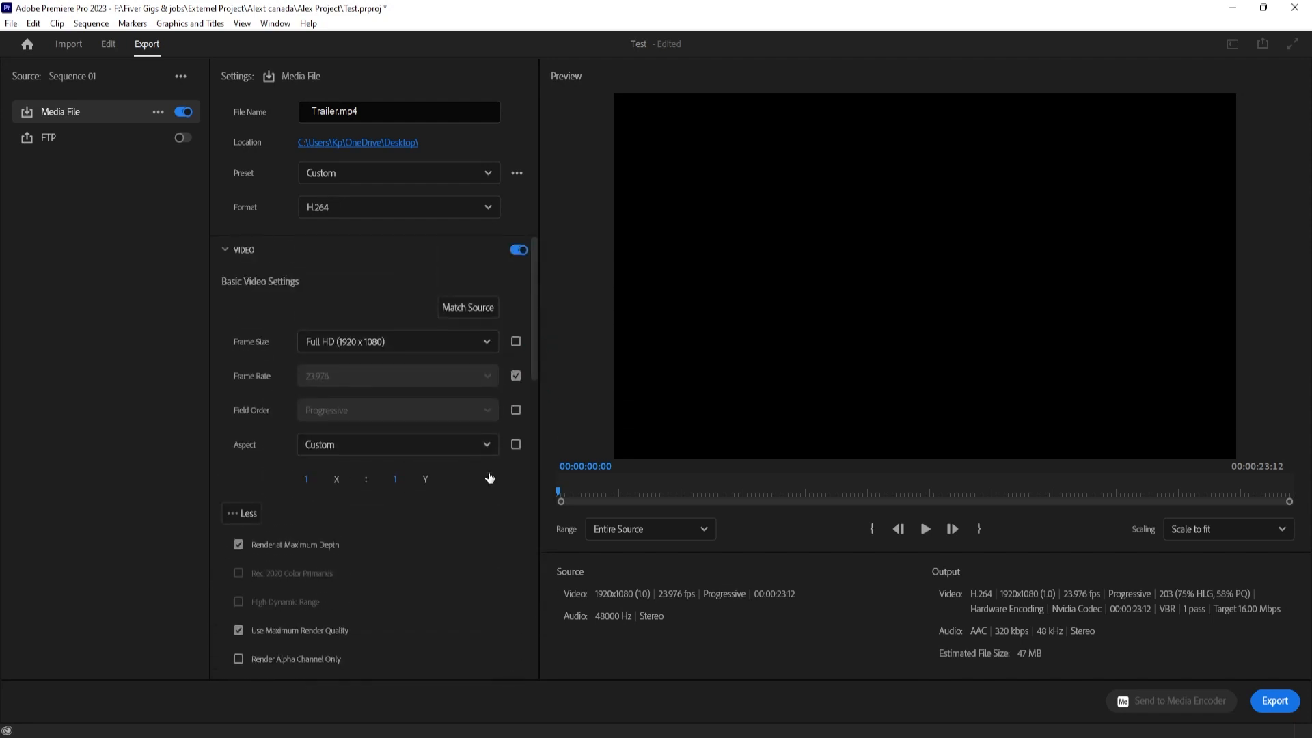
{"action": "left_click", "coordinate": [1269, 702]}
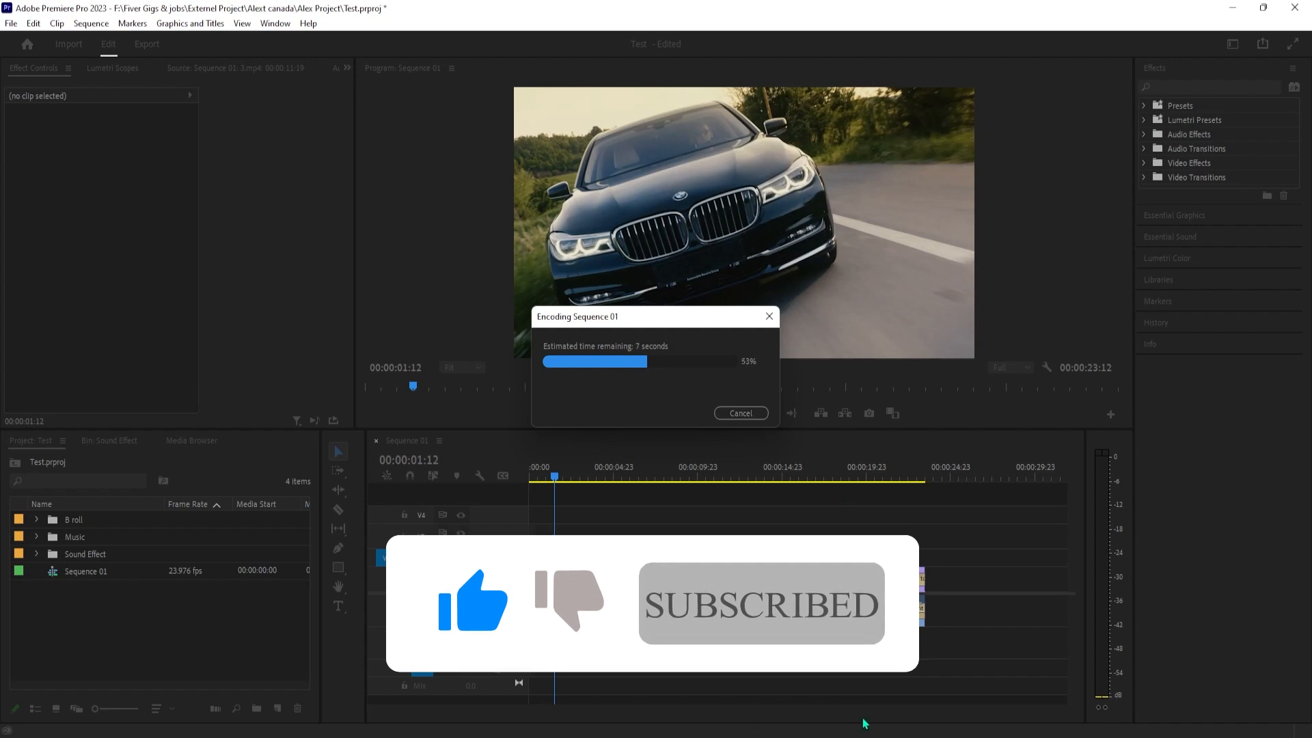
{"action": "mouse_move", "coordinate": [960, 696]}
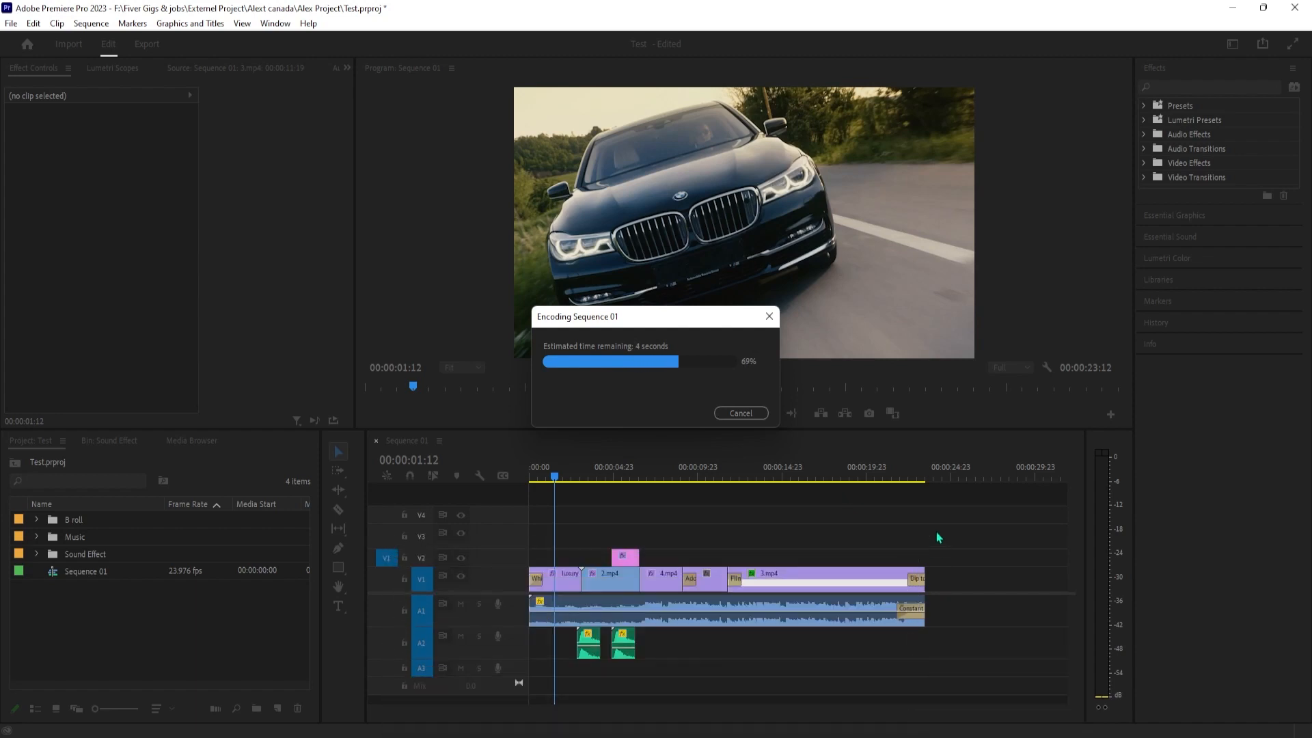